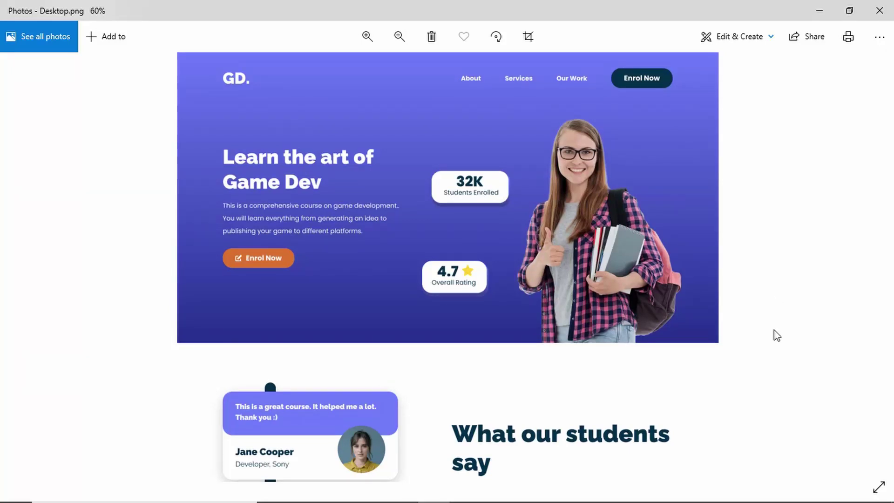
Scroll the Desktop.png mockup in Photos down to the Our Courses section with its two course cards.
{"action": "scroll", "coordinate": [772, 311], "scroll_direction": "down", "scroll_amount": 3}
{"action": "scroll", "coordinate": [790, 261], "scroll_direction": "down", "scroll_amount": 5}
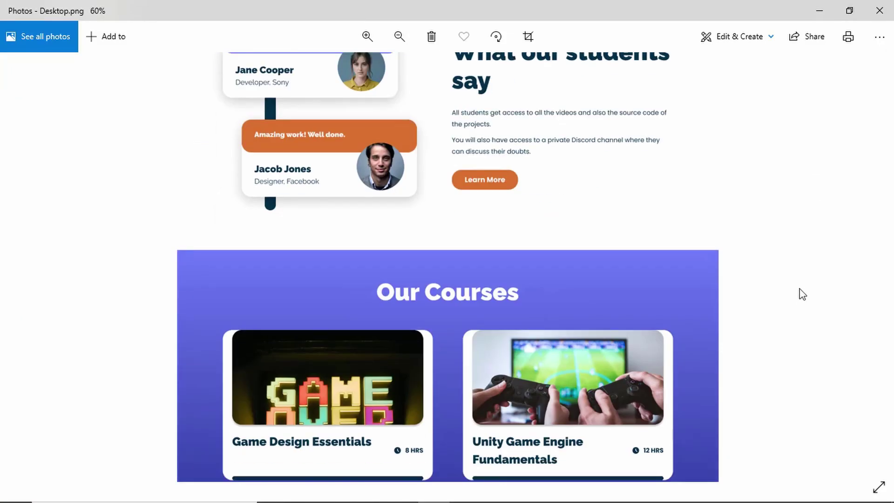
{"action": "scroll", "coordinate": [794, 269], "scroll_direction": "up", "scroll_amount": 3}
{"action": "key", "text": "alt+F4"}
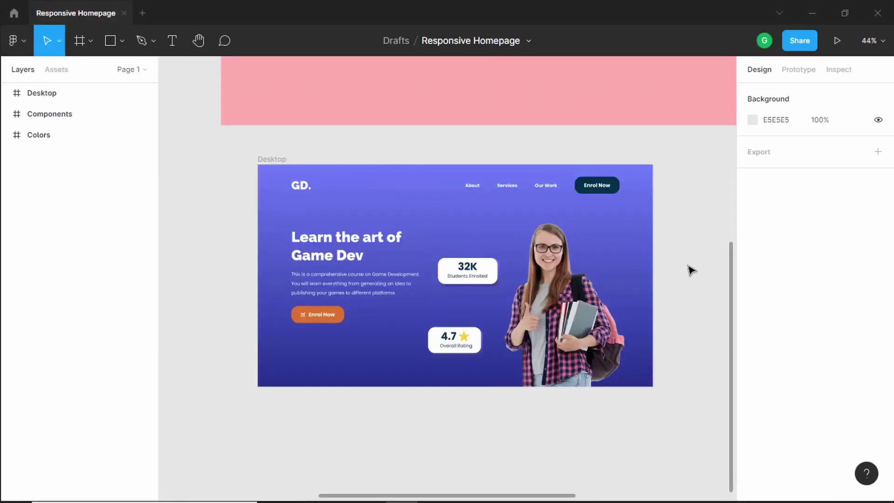
{"action": "key", "text": "alt+Tab"}
{"action": "scroll", "coordinate": [585, 303], "scroll_direction": "down", "scroll_amount": 7}
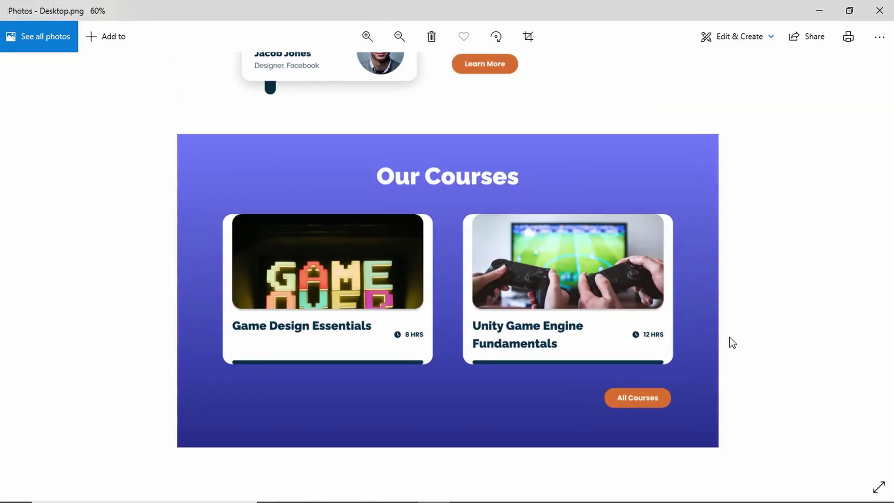
{"action": "scroll", "coordinate": [706, 285], "scroll_direction": "down", "scroll_amount": 4}
{"action": "scroll", "coordinate": [743, 232], "scroll_direction": "up", "scroll_amount": 5}
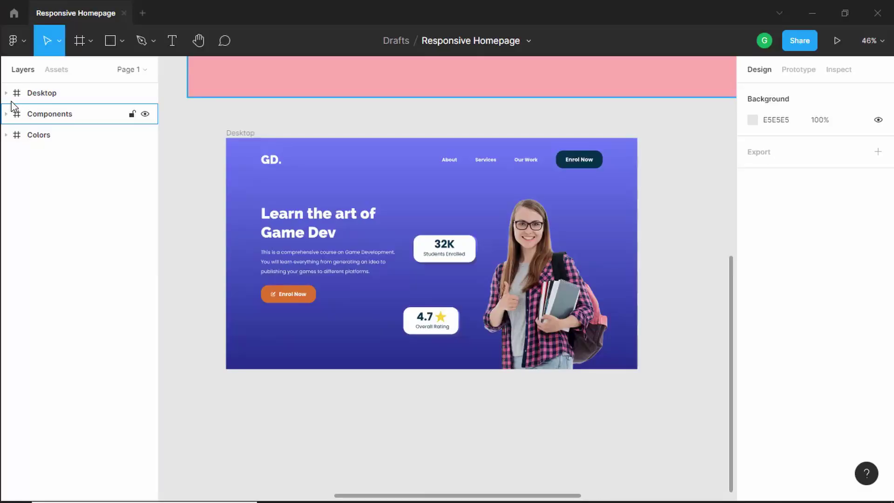
Group the Desktop layers Group 1 through Rectangle 9 and name the group 'Hero Section'.
{"action": "left_click", "coordinate": [7, 94]}
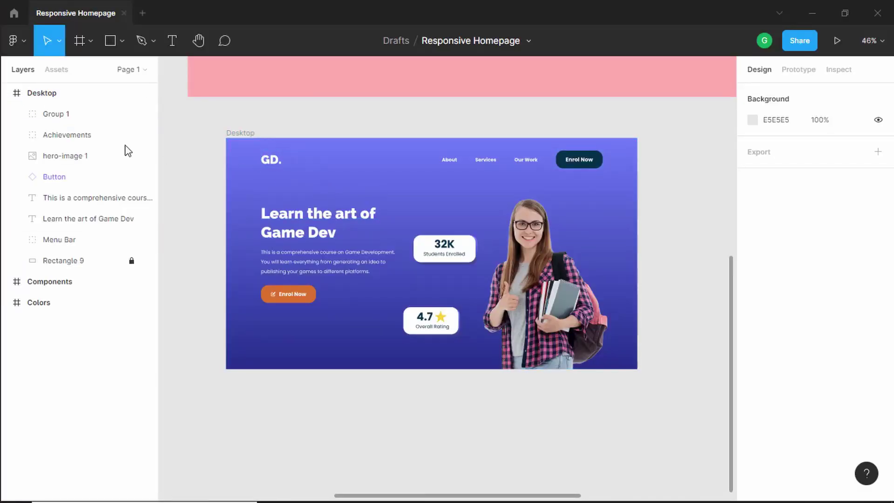
{"action": "left_click", "coordinate": [65, 117]}
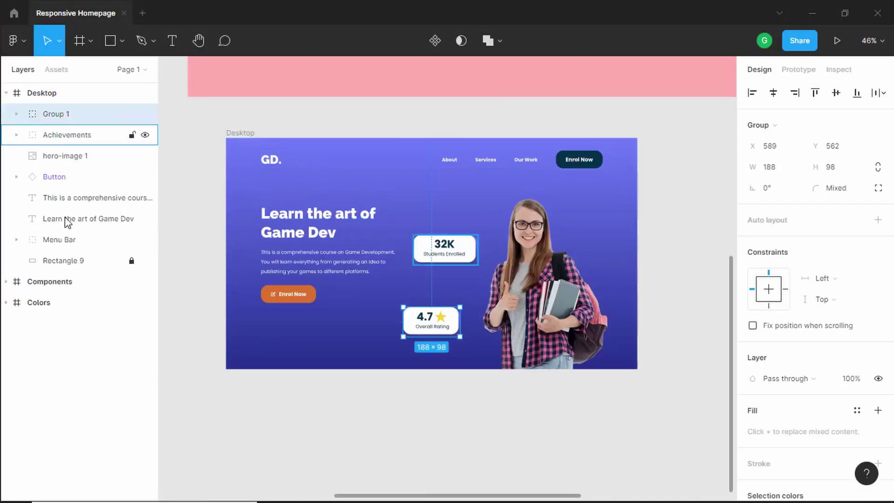
{"action": "left_click", "coordinate": [80, 264], "text": "shift"}
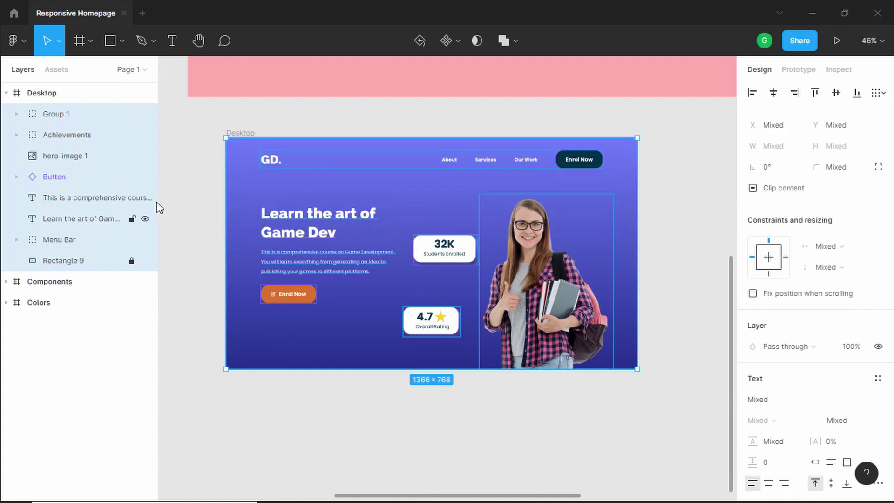
{"action": "right_click", "coordinate": [356, 158]}
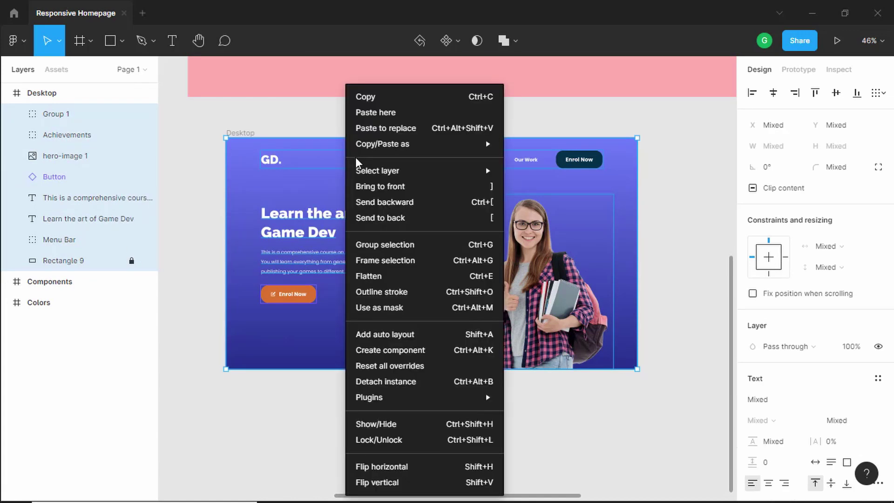
{"action": "left_click", "coordinate": [403, 243]}
{"action": "key", "text": "ctrl+r"}
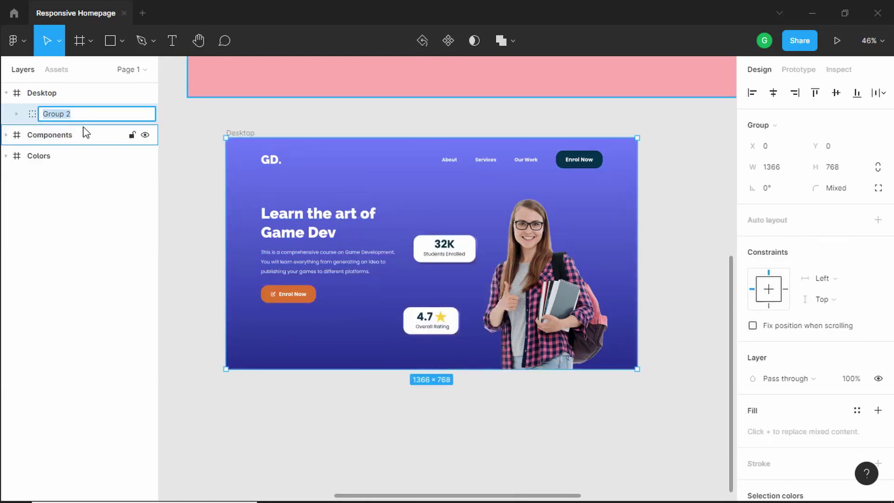
{"action": "type", "text": "Hero Section"}
{"action": "left_click", "coordinate": [241, 133]}
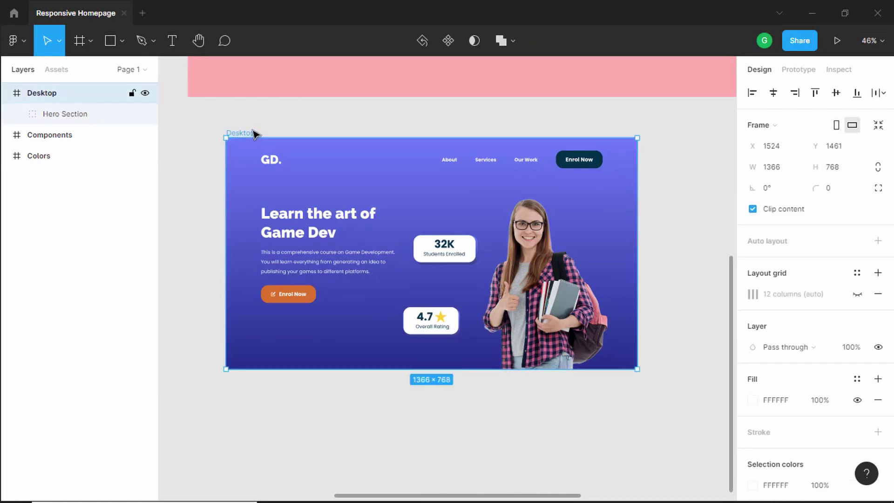
{"action": "left_click", "coordinate": [284, 126]}
Stretch the Desktop frame's bottom edge down from 768 to 3765 px tall.
{"action": "left_click", "coordinate": [256, 134]}
{"action": "scroll", "coordinate": [424, 134], "scroll_direction": "down", "scroll_amount": 3}
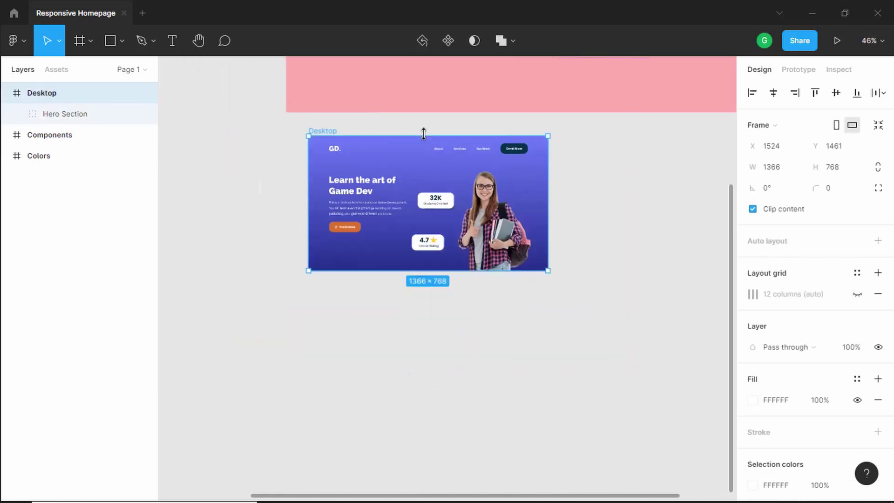
{"action": "scroll", "coordinate": [423, 133], "scroll_direction": "down", "scroll_amount": 2}
{"action": "scroll", "coordinate": [403, 112], "scroll_direction": "up", "scroll_amount": 2}
{"action": "left_click_drag", "start_coordinate": [398, 257], "coordinate": [408, 482]}
{"action": "scroll", "coordinate": [417, 419], "scroll_direction": "down", "scroll_amount": 5}
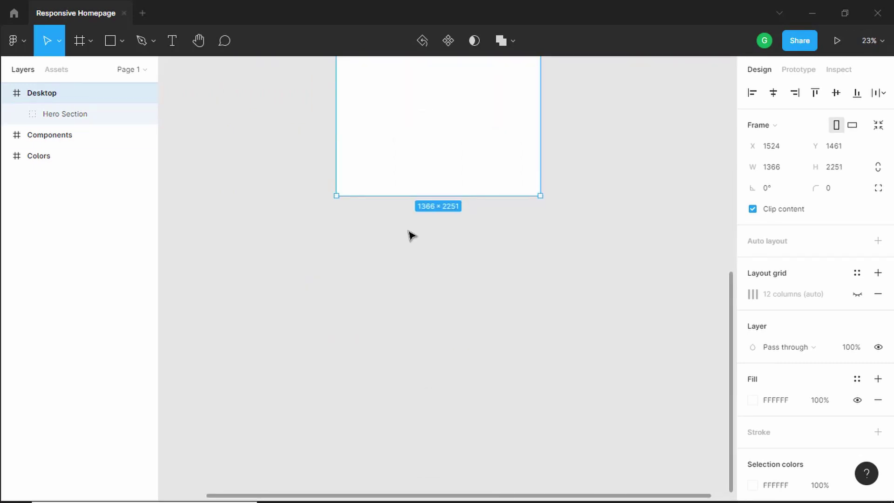
{"action": "left_click_drag", "start_coordinate": [412, 195], "coordinate": [419, 421]}
{"action": "scroll", "coordinate": [424, 232], "scroll_direction": "up", "scroll_amount": 2}
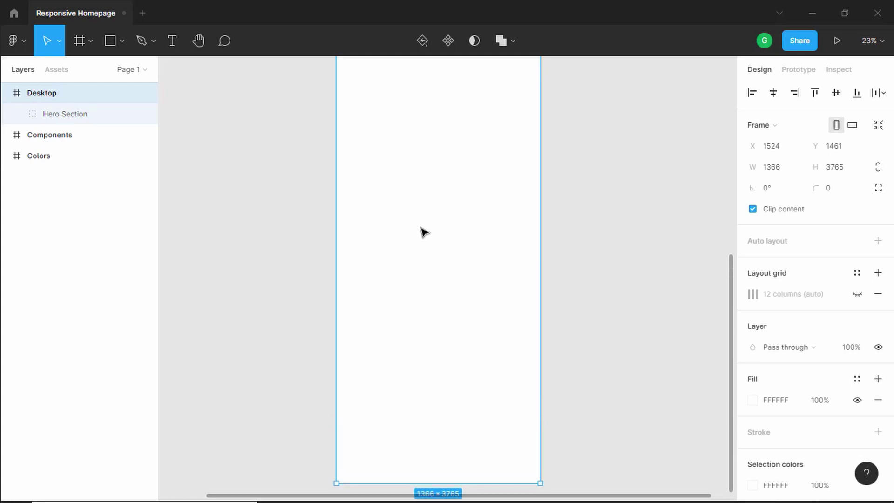
{"action": "scroll", "coordinate": [442, 209], "scroll_direction": "up", "scroll_amount": 5}
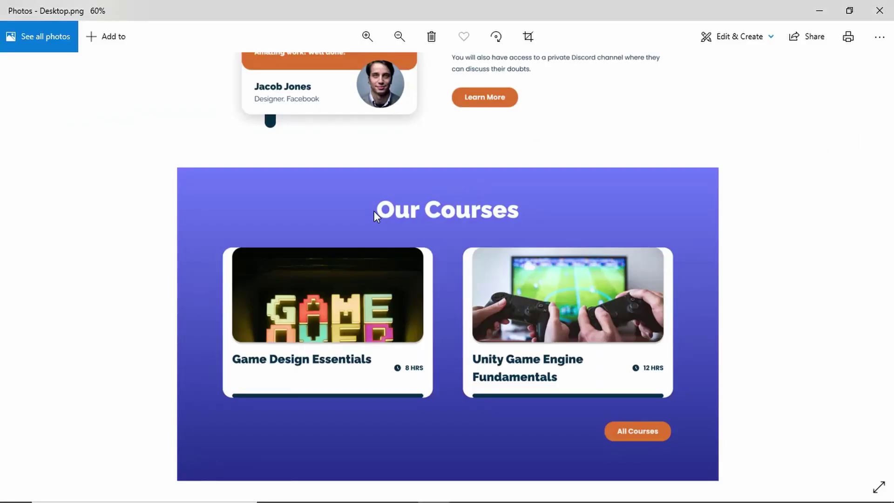
{"action": "scroll", "coordinate": [373, 211], "scroll_direction": "up", "scroll_amount": 2}
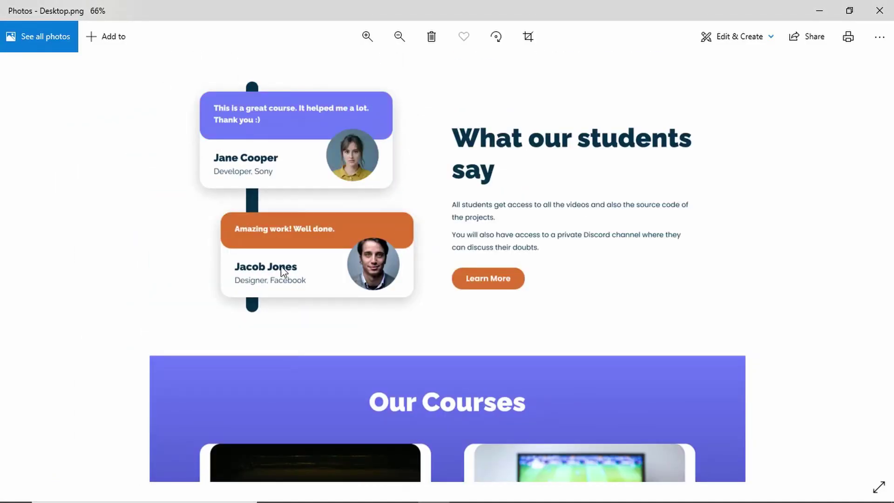
{"action": "key", "text": "alt+Tab"}
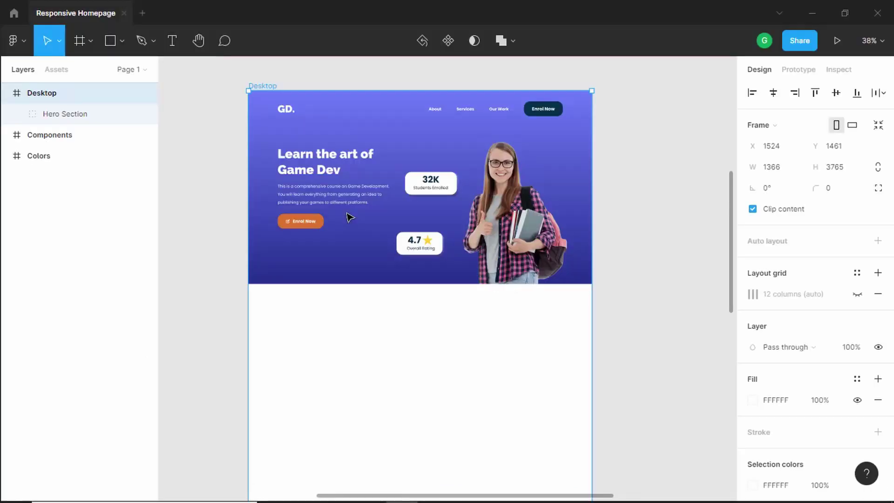
Place a 508 × 195 Testimonial component instance from Assets just below the hero section.
{"action": "left_click", "coordinate": [214, 200]}
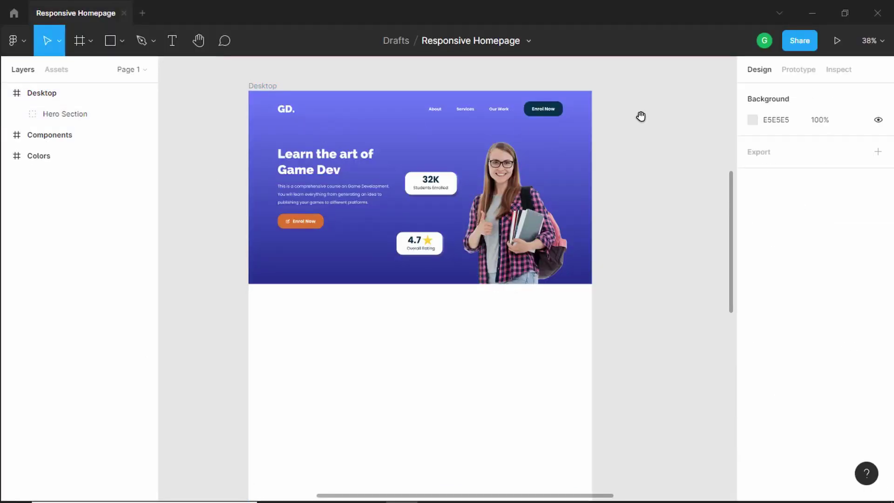
{"action": "left_click_drag", "start_coordinate": [641, 116], "coordinate": [628, 282]}
{"action": "left_click_drag", "start_coordinate": [536, 202], "coordinate": [478, 316]}
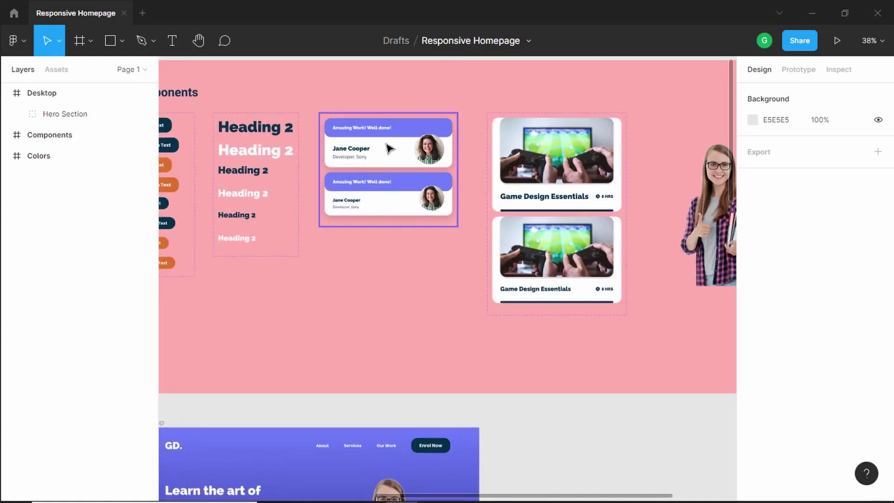
{"action": "left_click_drag", "start_coordinate": [502, 375], "coordinate": [522, 176]}
{"action": "left_click_drag", "start_coordinate": [526, 466], "coordinate": [526, 353]}
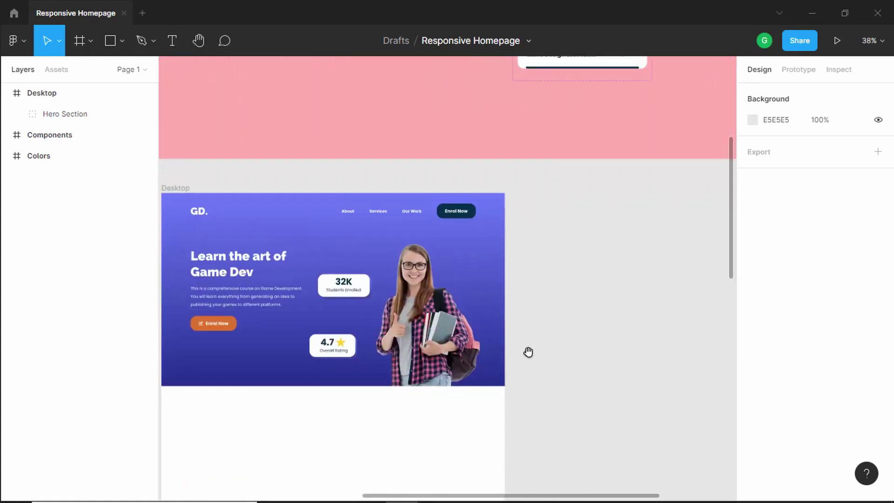
{"action": "left_click_drag", "start_coordinate": [483, 469], "coordinate": [589, 353]}
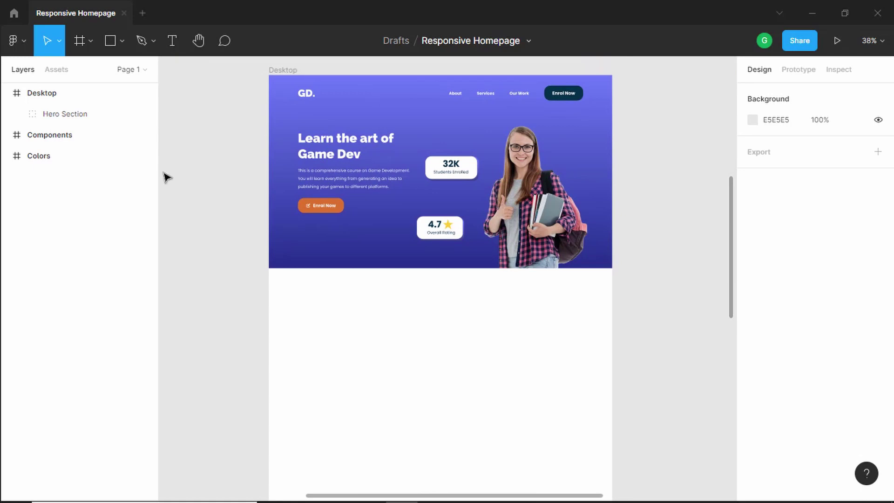
{"action": "left_click", "coordinate": [56, 70]}
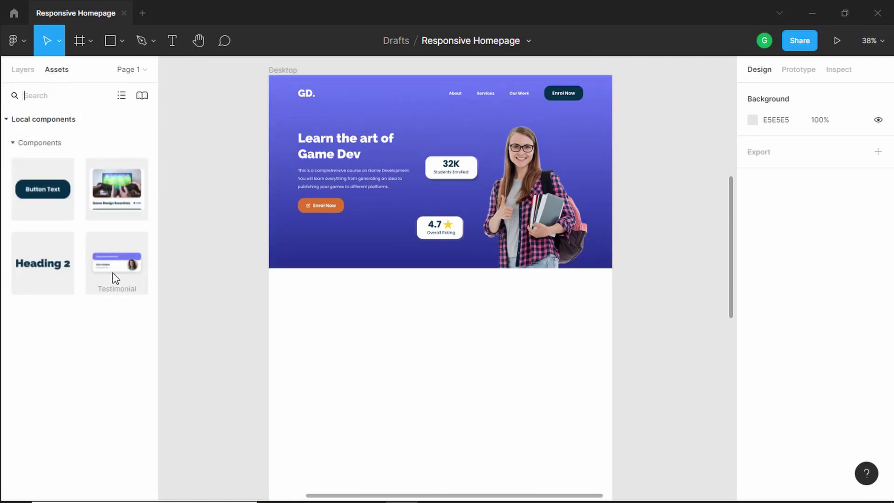
{"action": "left_click_drag", "start_coordinate": [203, 283], "coordinate": [365, 331]}
{"action": "scroll", "coordinate": [370, 326], "scroll_direction": "up", "scroll_amount": 1}
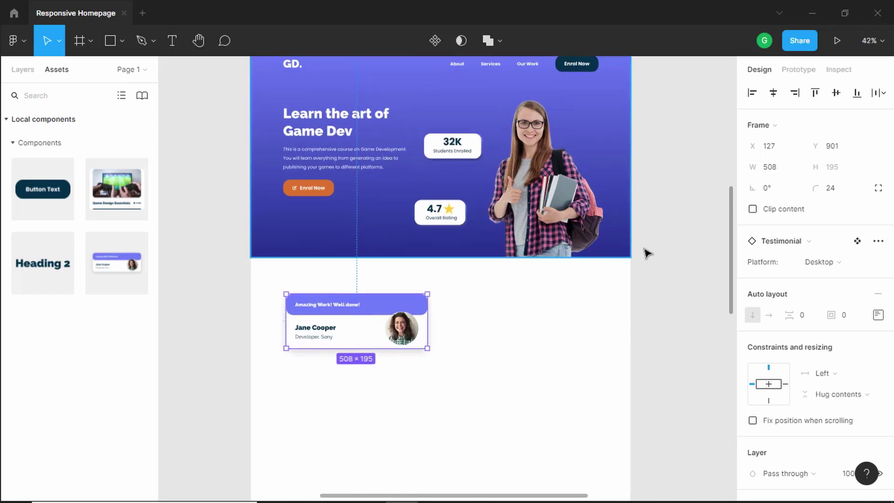
{"action": "scroll", "coordinate": [415, 308], "scroll_direction": "left", "scroll_amount": 2}
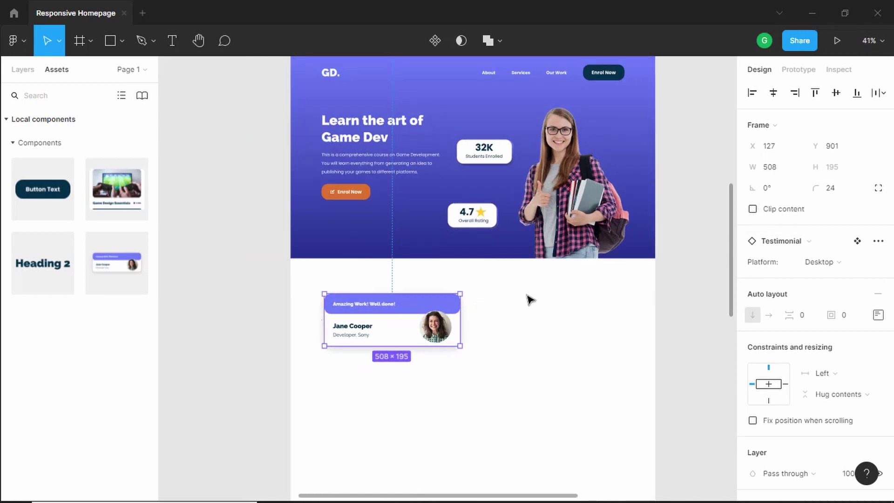
{"action": "scroll", "coordinate": [529, 300], "scroll_direction": "up", "scroll_amount": 2}
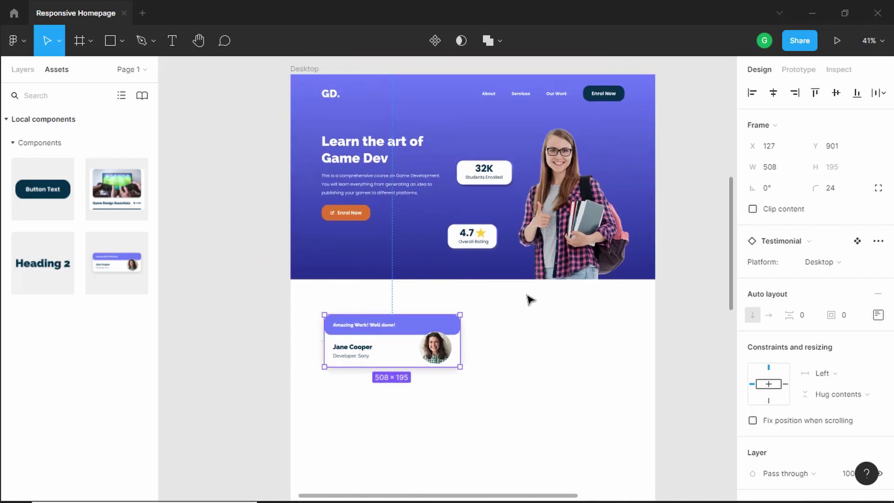
{"action": "left_click", "coordinate": [303, 70]}
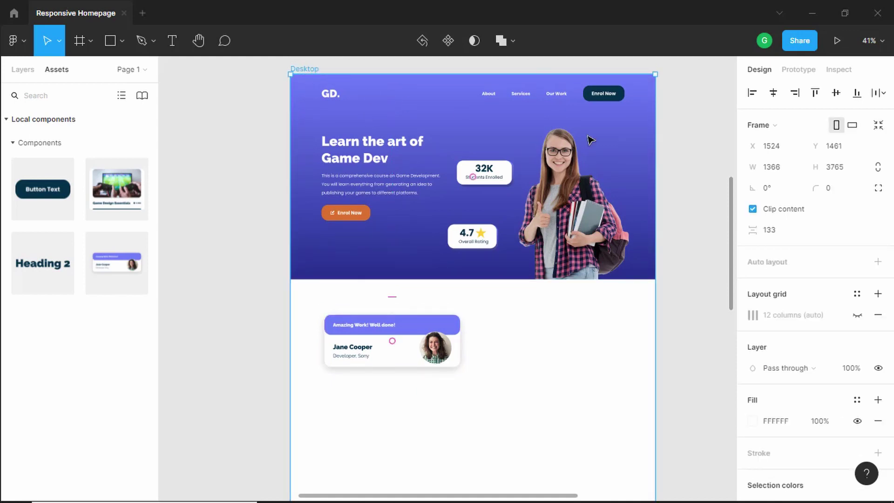
Show the Desktop frame's 12-column layout grid.
{"action": "left_click", "coordinate": [857, 316]}
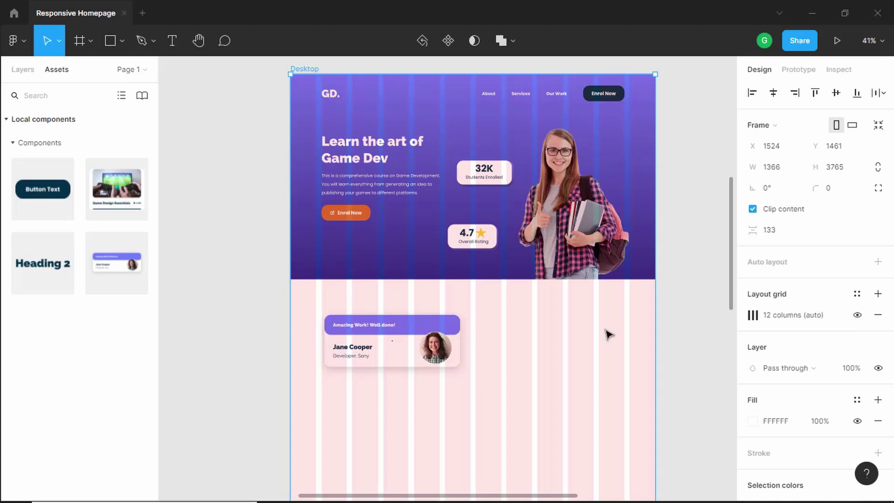
{"action": "scroll", "coordinate": [347, 348], "scroll_direction": "up", "scroll_amount": 5}
{"action": "scroll", "coordinate": [370, 335], "scroll_direction": "up", "scroll_amount": 2}
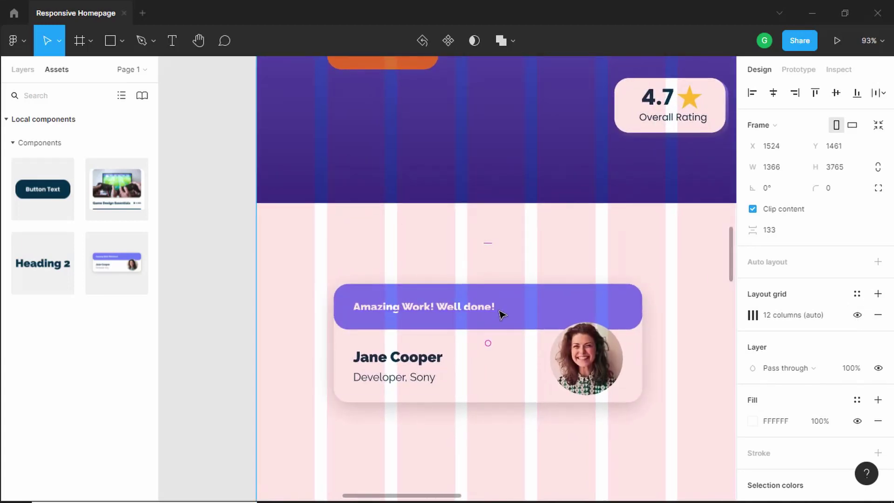
{"action": "scroll", "coordinate": [507, 316], "scroll_direction": "right", "scroll_amount": 2}
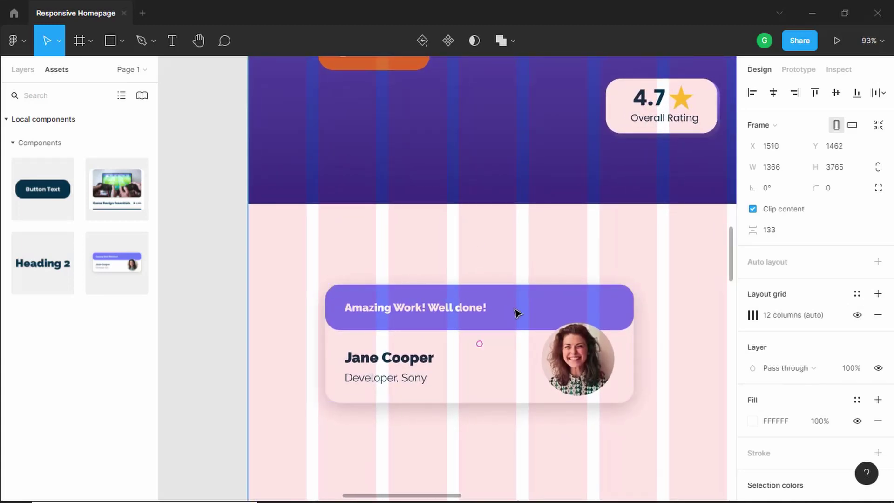
Align the Testimonial card to a grid guide and narrow it to about 442 wide.
{"action": "mouse_move", "coordinate": [516, 313]}
{"action": "left_mouse_down"}
{"action": "mouse_move", "coordinate": [526, 314]}
{"action": "mouse_move", "coordinate": [520, 313]}
{"action": "left_mouse_up"}
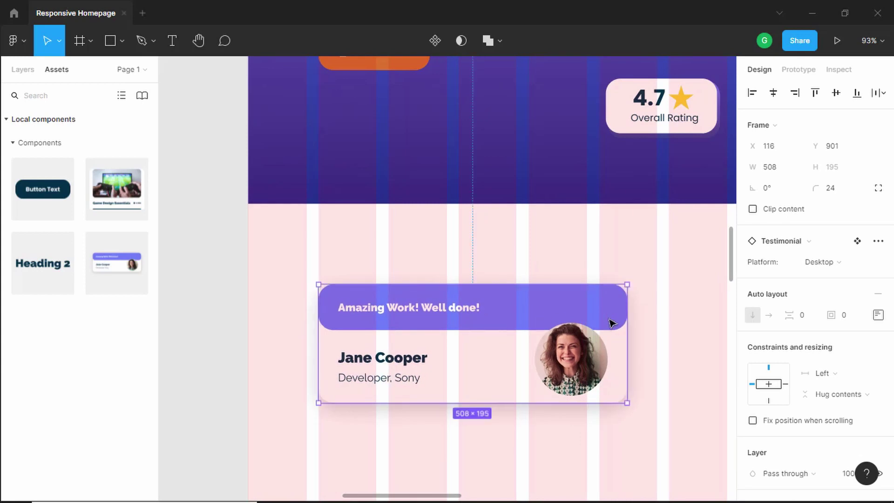
{"action": "left_click_drag", "start_coordinate": [630, 322], "coordinate": [587, 323]}
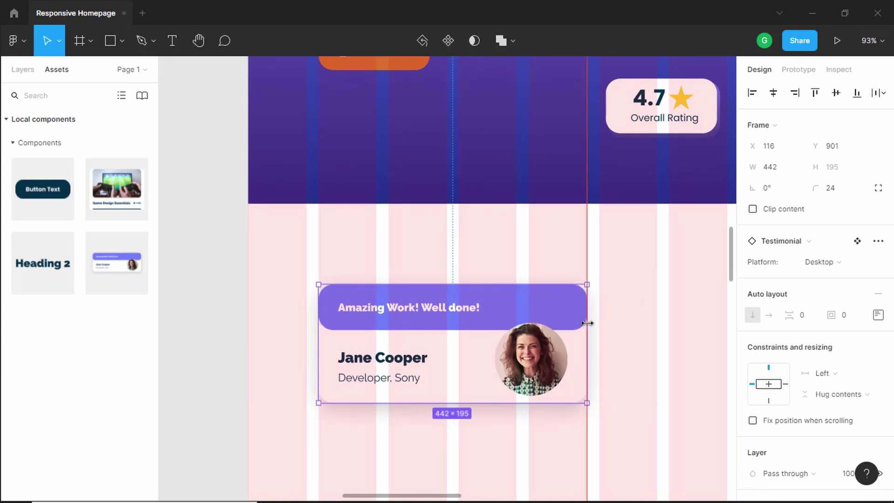
{"action": "scroll", "coordinate": [535, 321], "scroll_direction": "down", "scroll_amount": 5}
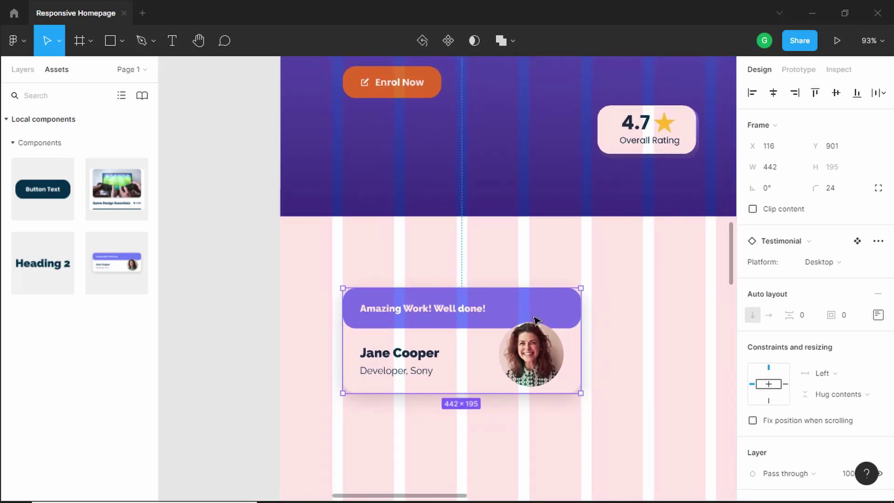
{"action": "key", "text": "Escape"}
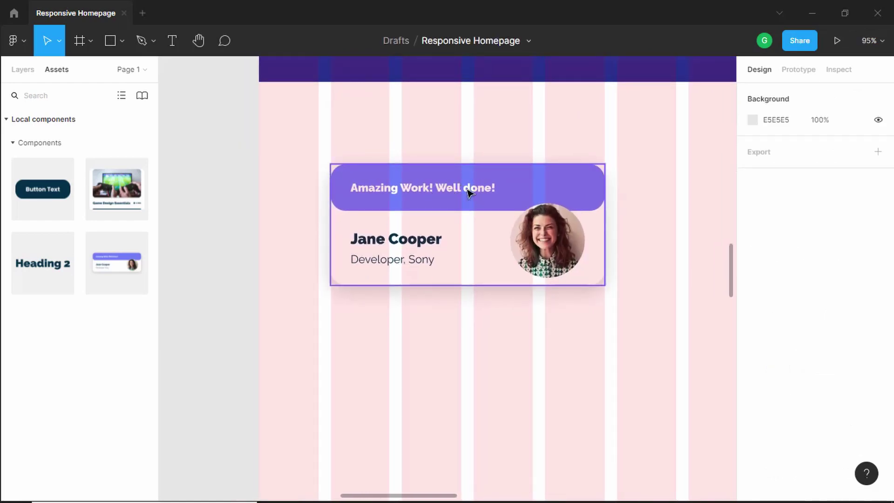
Compare the Testimonial card against the Desktop.png reference mockup.
{"action": "key", "text": "alt+Tab"}
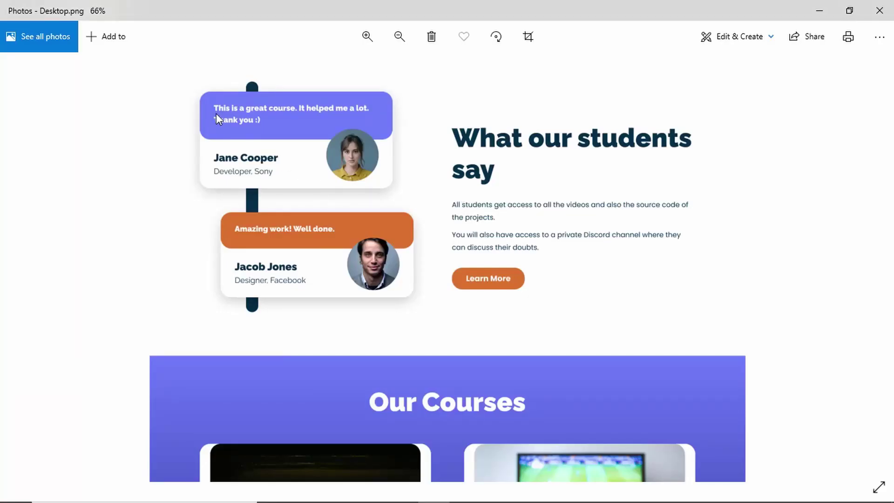
{"action": "key", "text": "alt+Tab"}
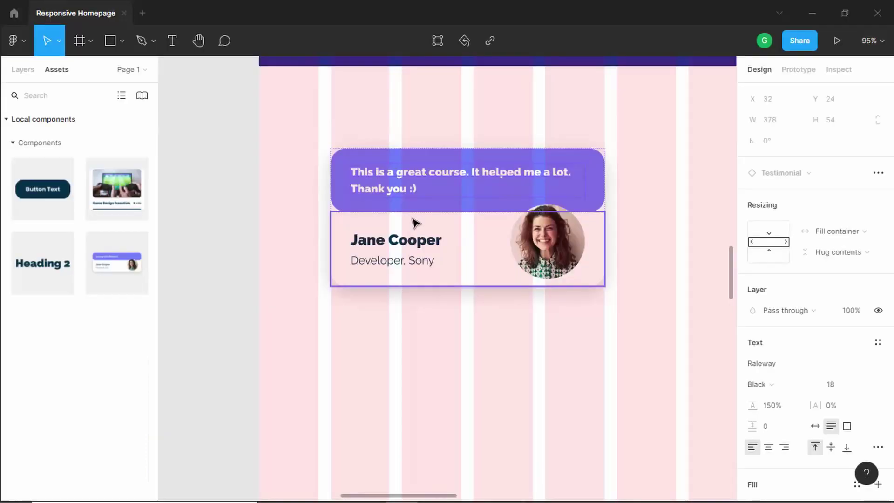
{"action": "scroll", "coordinate": [413, 222], "scroll_direction": "down", "scroll_amount": 1}
{"action": "key", "text": "alt+Tab"}
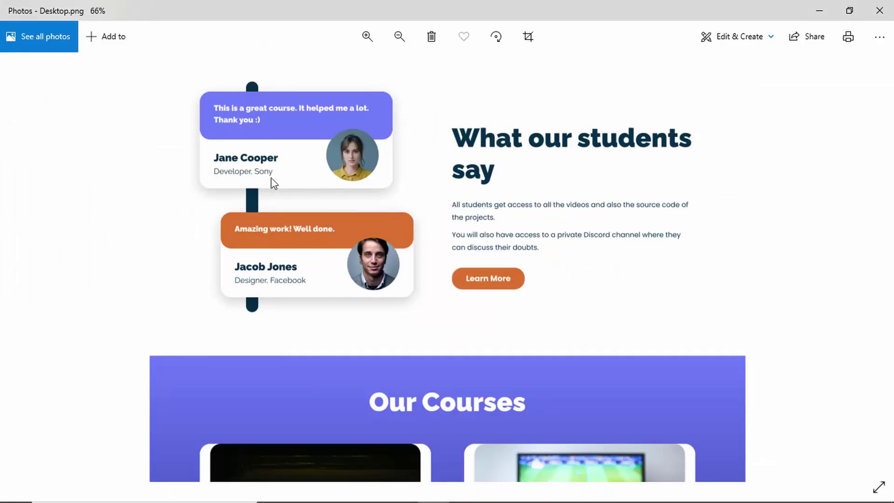
{"action": "key", "text": "alt+Tab"}
{"action": "key", "text": "Escape"}
Inspect the image fill settings of the card's avatar photo.
{"action": "left_click", "coordinate": [552, 229]}
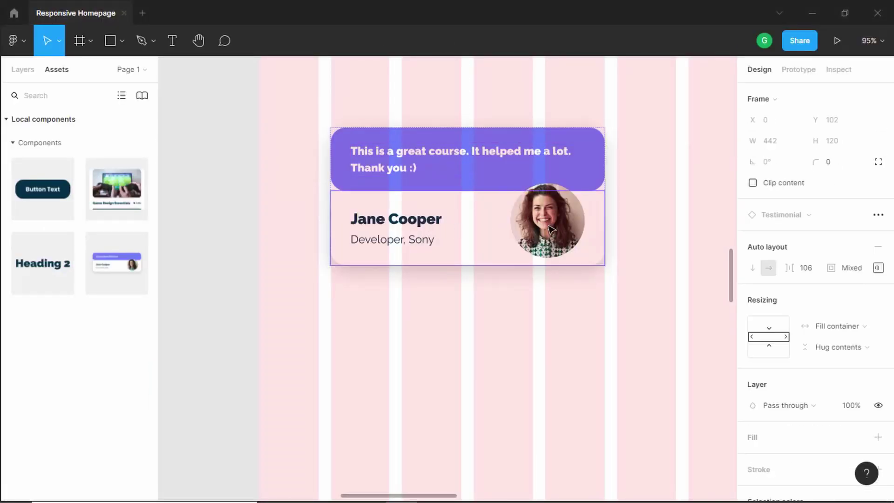
{"action": "left_click", "coordinate": [556, 222]}
{"action": "left_click", "coordinate": [555, 222]}
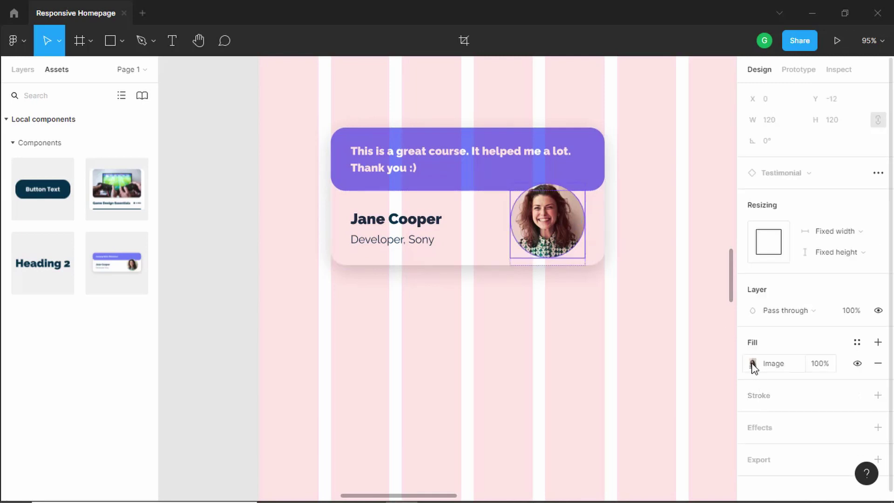
{"action": "left_click", "coordinate": [752, 364]}
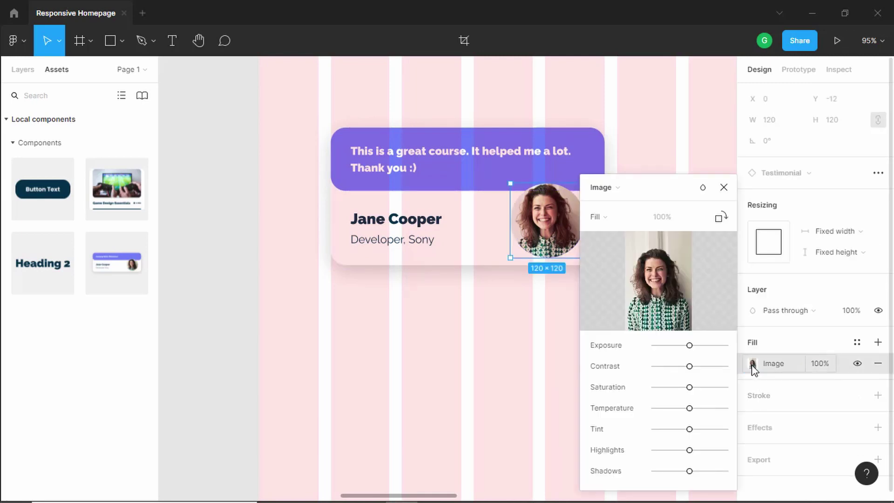
{"action": "mouse_move", "coordinate": [667, 286]}
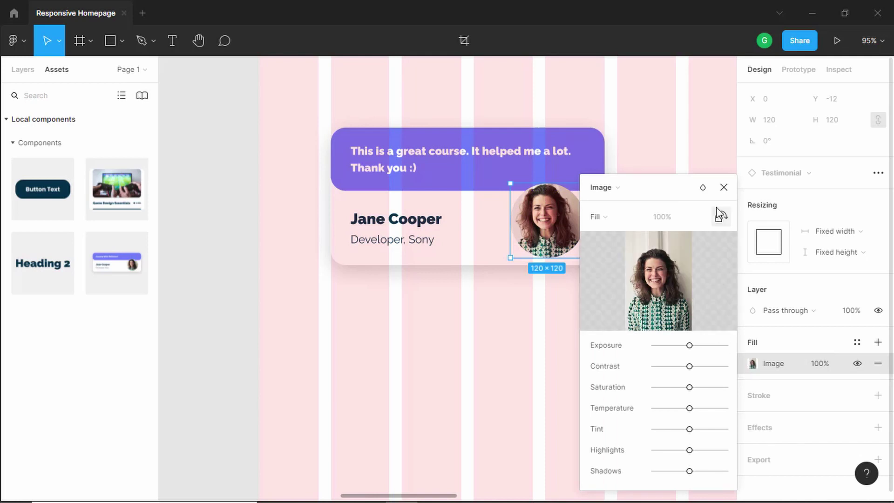
{"action": "left_click", "coordinate": [723, 188]}
{"action": "left_click", "coordinate": [482, 301]}
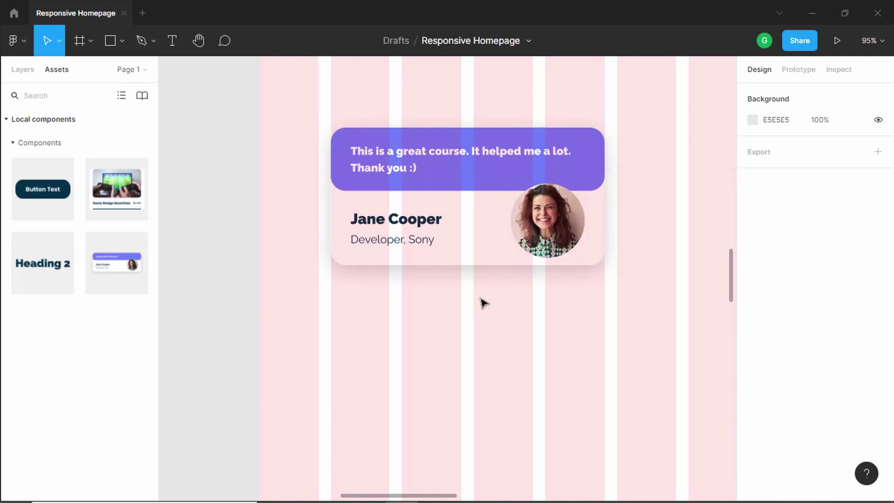
Alt-drag the testimonial card to duplicate it just below the original.
{"action": "scroll", "coordinate": [481, 301], "scroll_direction": "down", "scroll_amount": 4}
{"action": "left_click", "coordinate": [493, 213]}
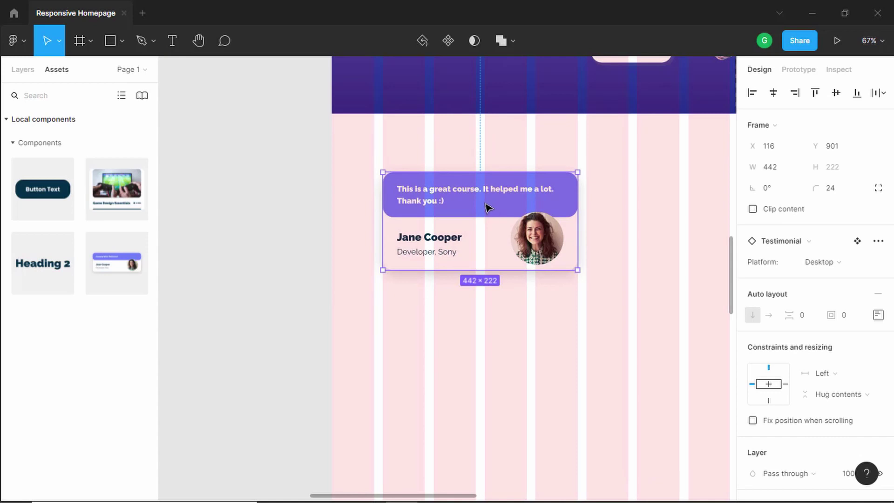
{"action": "left_click_drag", "start_coordinate": [488, 208], "coordinate": [507, 328]}
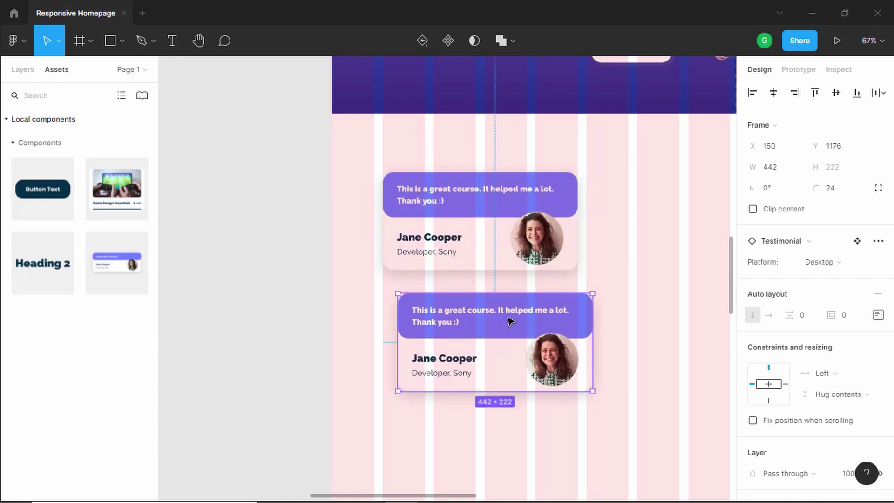
Zoom in on the two cards and check them against the reference mockup.
{"action": "scroll", "coordinate": [511, 322], "scroll_direction": "up", "scroll_amount": 1}
{"action": "key", "text": "Left"}
{"action": "key", "text": "Left"}
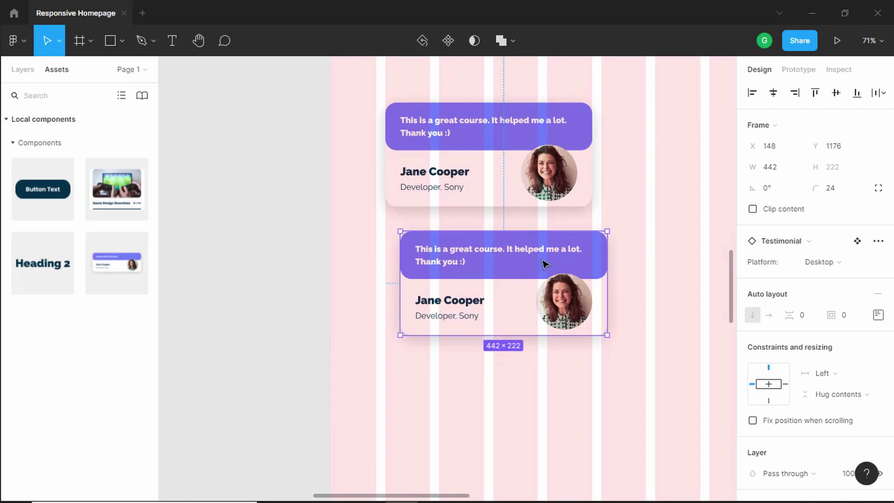
{"action": "key", "text": "alt+Tab"}
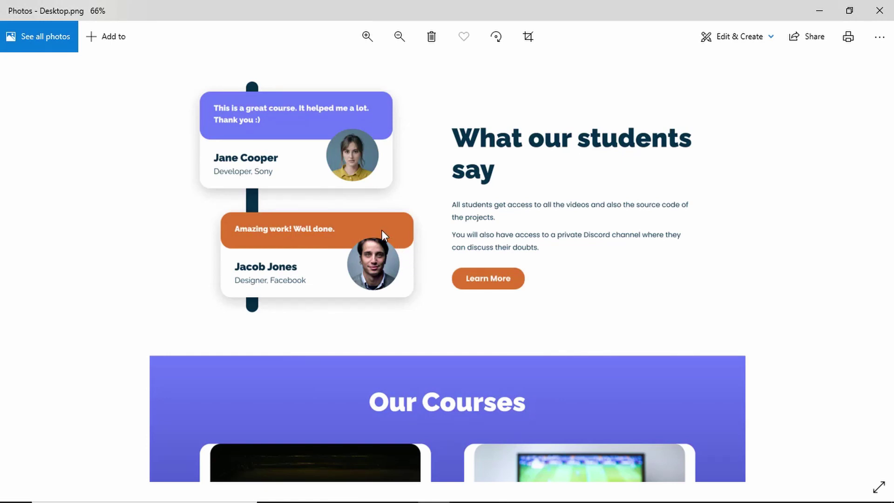
{"action": "key", "text": "alt+Tab"}
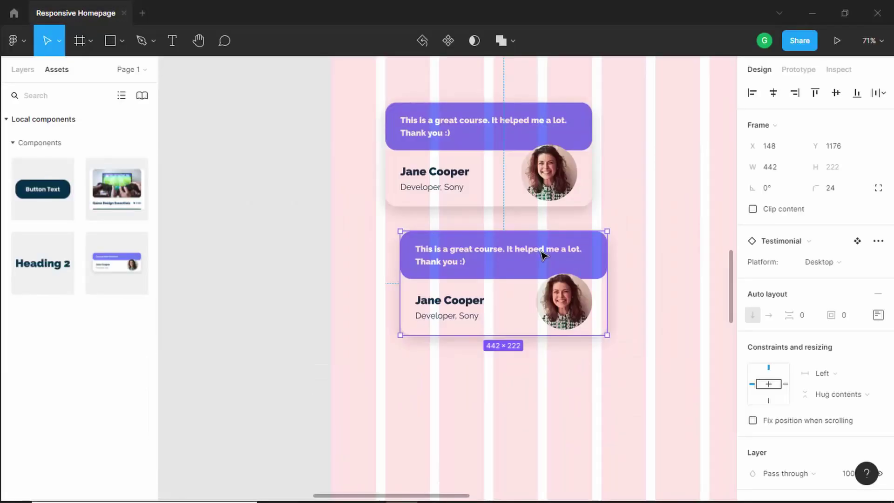
Recolour the second card's speech bubble to orange DA722C from Document colors.
{"action": "double_click", "coordinate": [596, 264]}
{"action": "scroll", "coordinate": [766, 396], "scroll_direction": "down", "scroll_amount": 4}
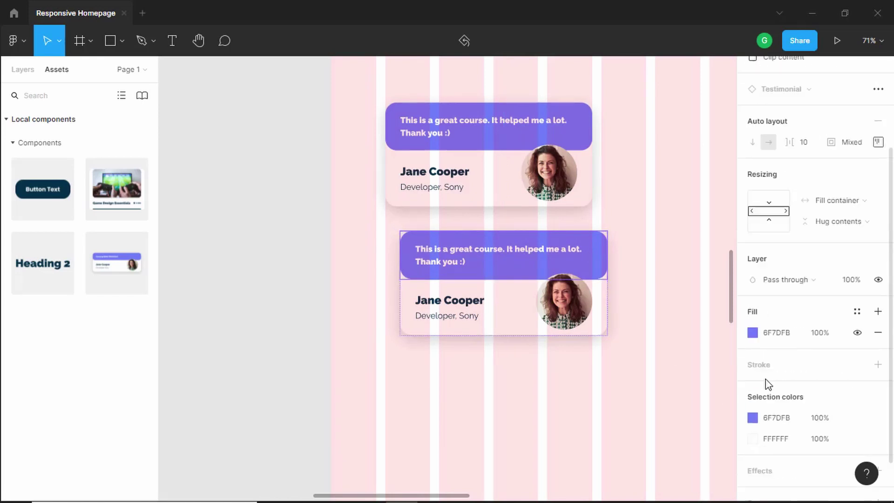
{"action": "left_click", "coordinate": [754, 367]}
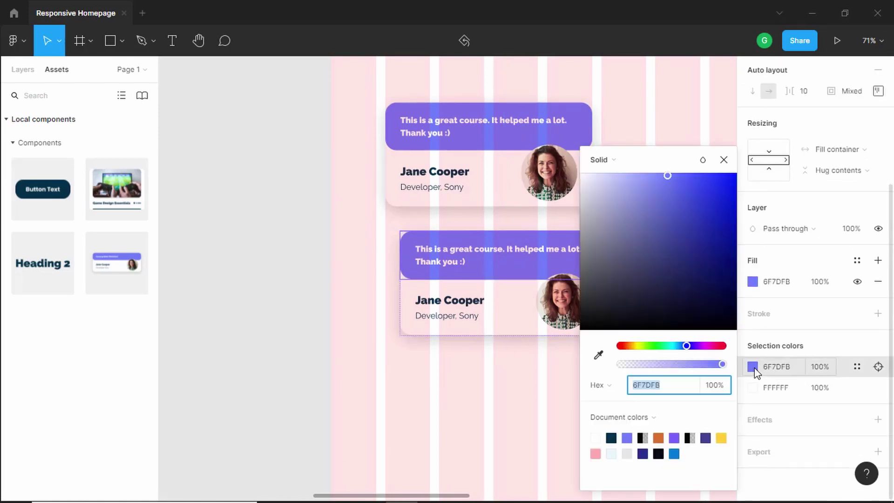
{"action": "left_click", "coordinate": [658, 438]}
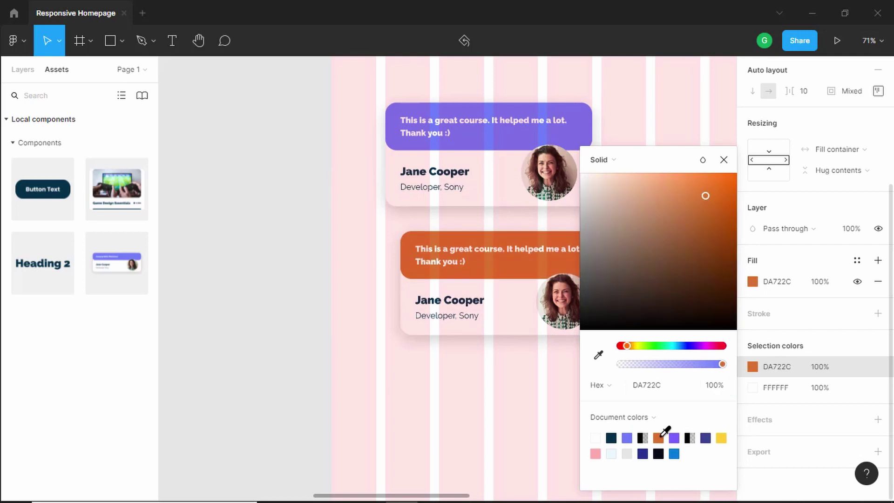
{"action": "left_click", "coordinate": [723, 160]}
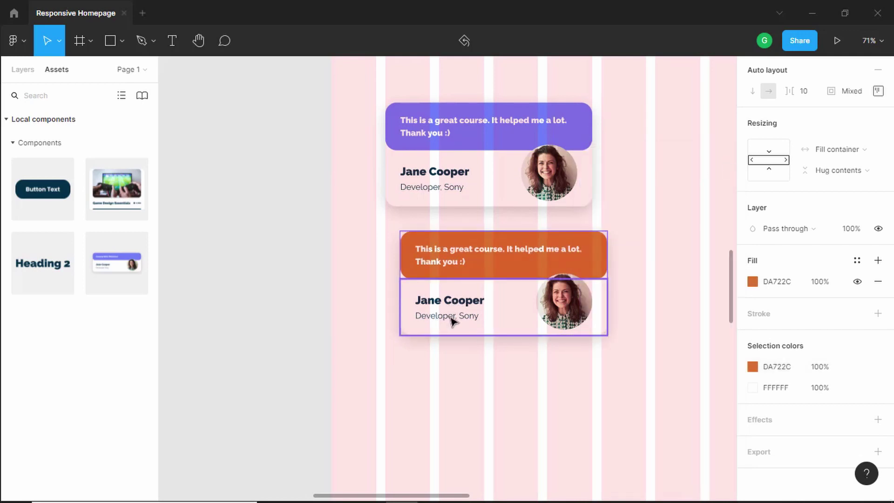
{"action": "scroll", "coordinate": [443, 317], "scroll_direction": "up", "scroll_amount": 2}
{"action": "scroll", "coordinate": [442, 318], "scroll_direction": "up", "scroll_amount": 1}
{"action": "key", "text": "alt+Tab"}
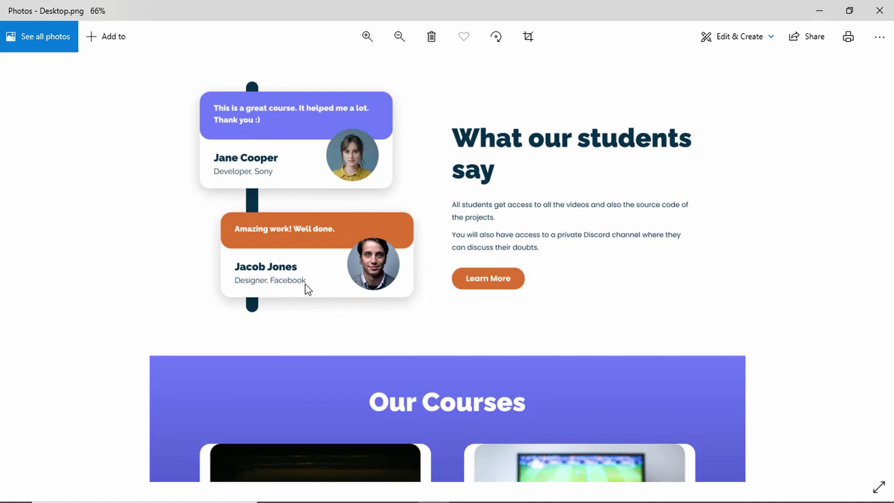
{"action": "key", "text": "alt+Tab"}
Give the copied card a new reviewer name and the title 'Designer, Facebook'.
{"action": "left_click", "coordinate": [453, 295]}
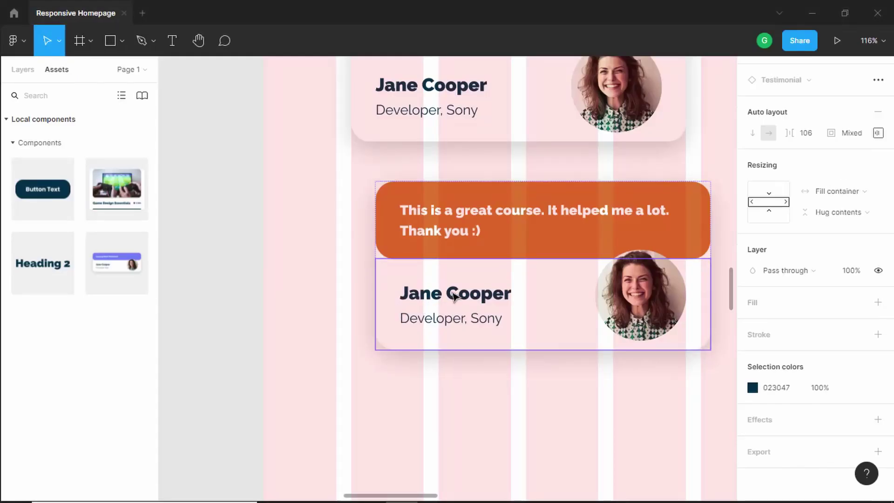
{"action": "double_click", "coordinate": [454, 295]}
{"action": "double_click", "coordinate": [453, 296]}
{"action": "type", "text": "Jacob Jones"}
{"action": "key", "text": "Escape"}
{"action": "double_click", "coordinate": [450, 318]}
{"action": "type", "text": "Designer, Facebook"}
{"action": "key", "text": "Escape"}
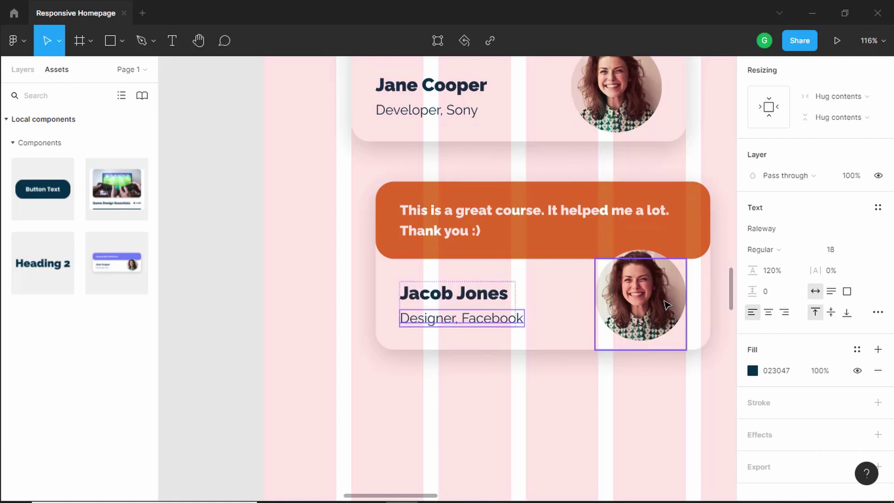
Replace the copied card's avatar with a Pexels photo of a man in glasses.
{"action": "left_click", "coordinate": [667, 298]}
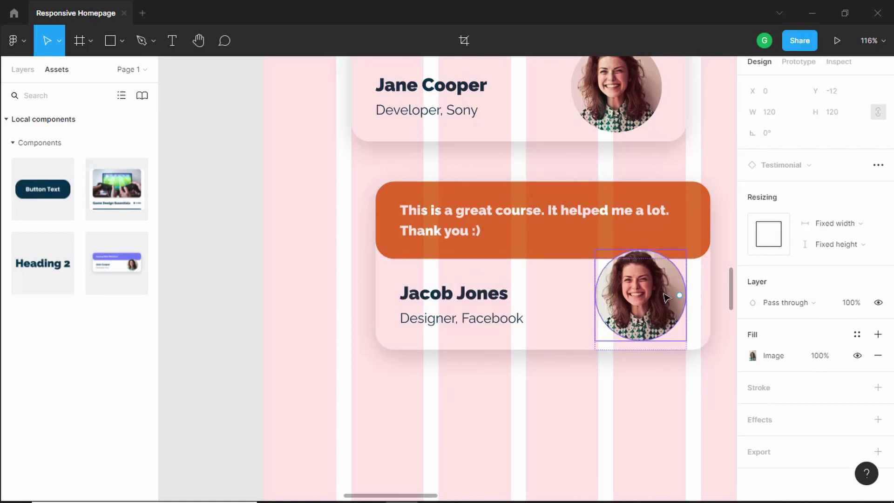
{"action": "right_click", "coordinate": [629, 293]}
{"action": "mouse_move", "coordinate": [629, 287]}
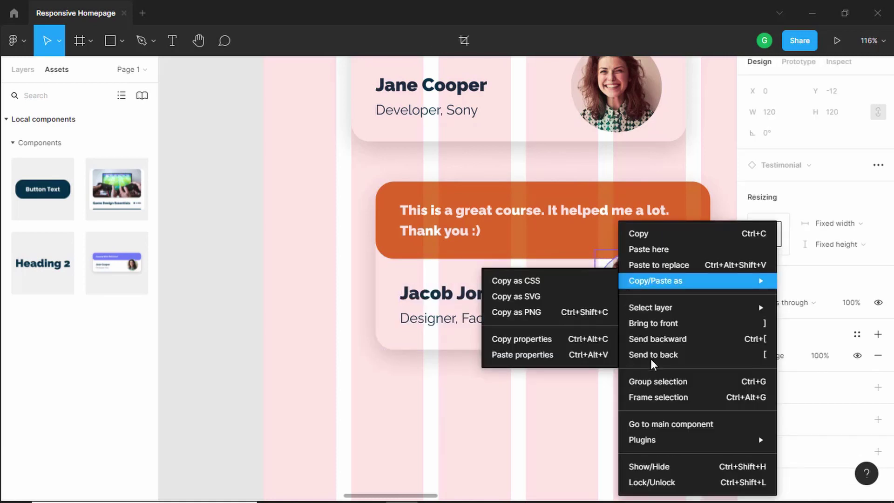
{"action": "mouse_move", "coordinate": [658, 445]}
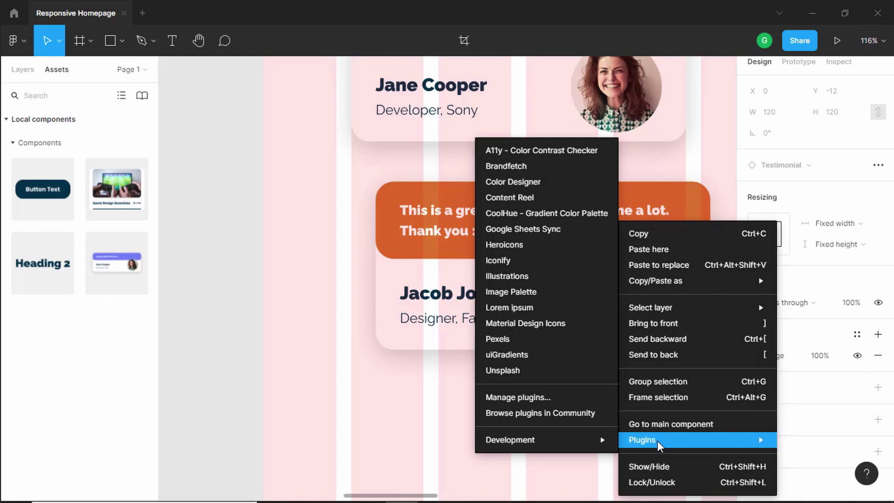
{"action": "left_click", "coordinate": [531, 340]}
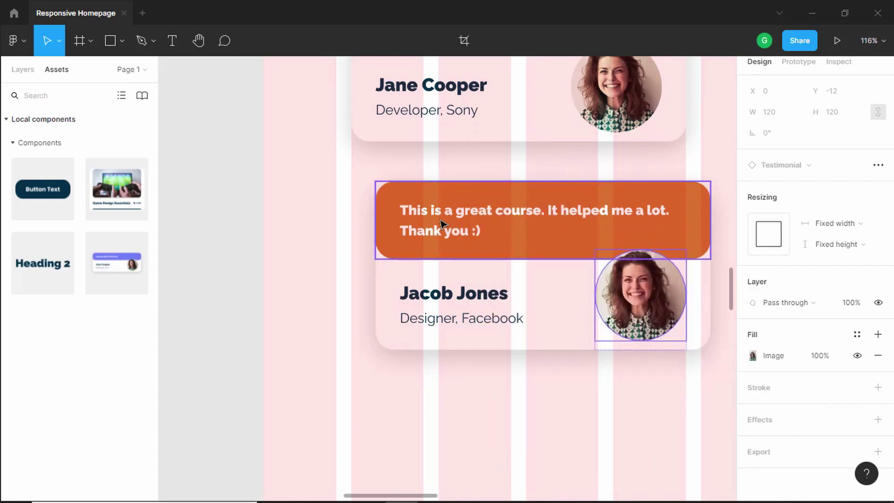
{"action": "scroll", "coordinate": [189, 242], "scroll_direction": "down", "scroll_amount": 3}
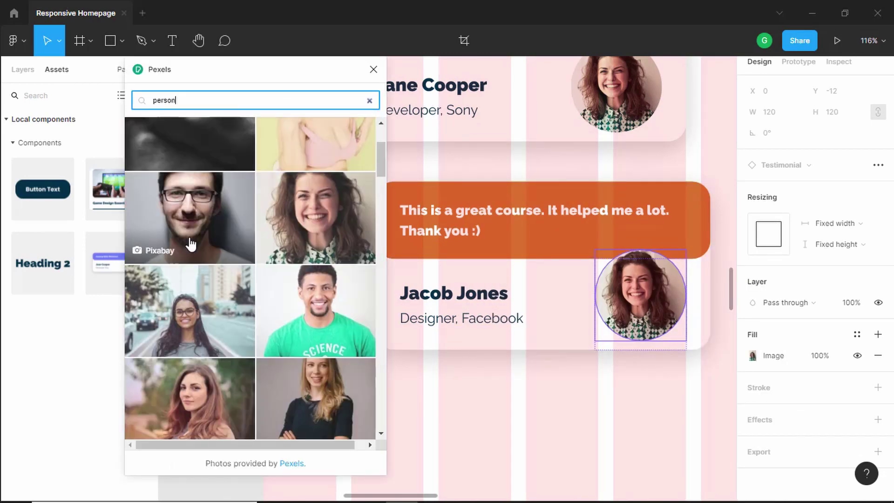
{"action": "left_click", "coordinate": [196, 232]}
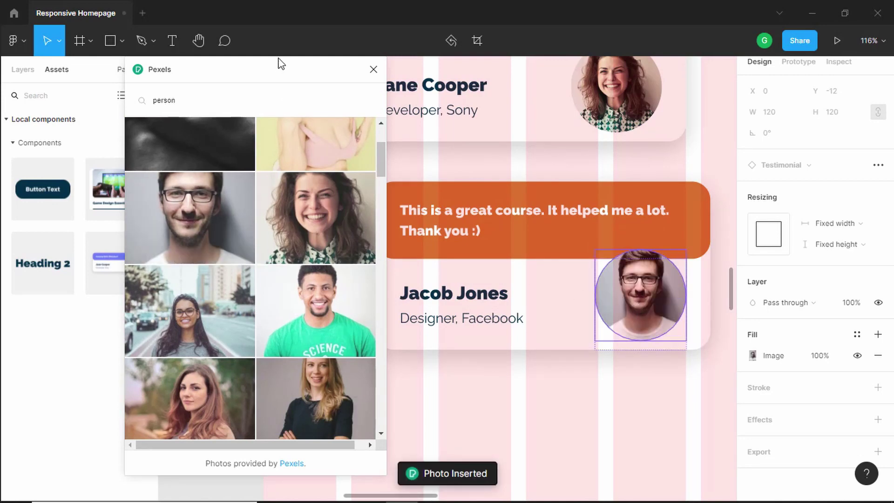
{"action": "left_click", "coordinate": [373, 70]}
{"action": "key", "text": "alt+Tab"}
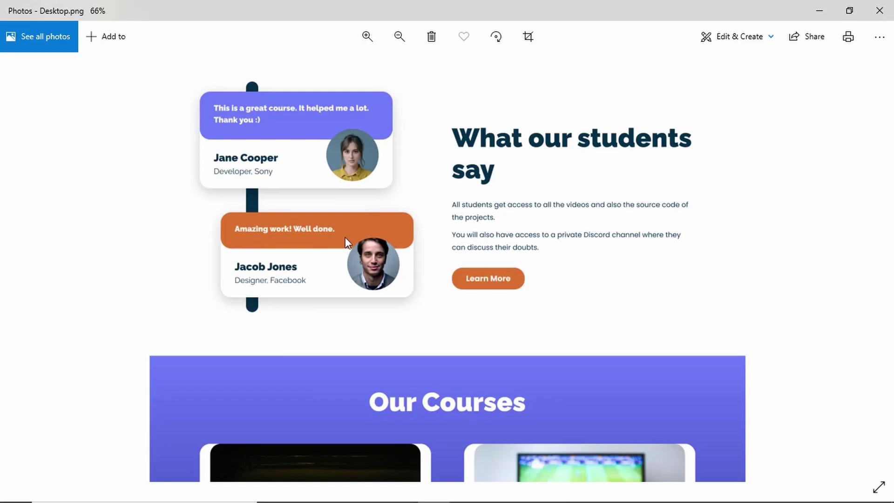
{"action": "key", "text": "alt+Tab"}
Rewrite the orange card's quote as 'Amazing Work! Well done!'.
{"action": "left_click", "coordinate": [445, 224]}
{"action": "double_click", "coordinate": [446, 224]}
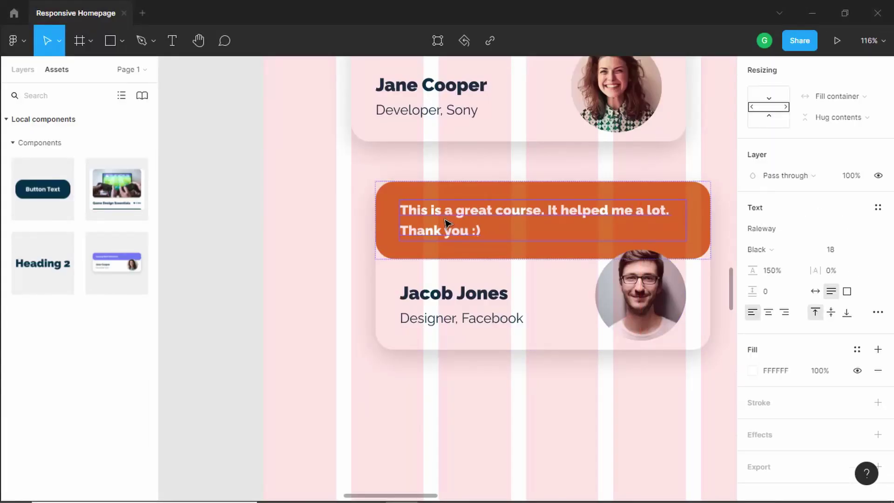
{"action": "double_click", "coordinate": [446, 222]}
{"action": "type", "text": "Amazing Work! Well done!"}
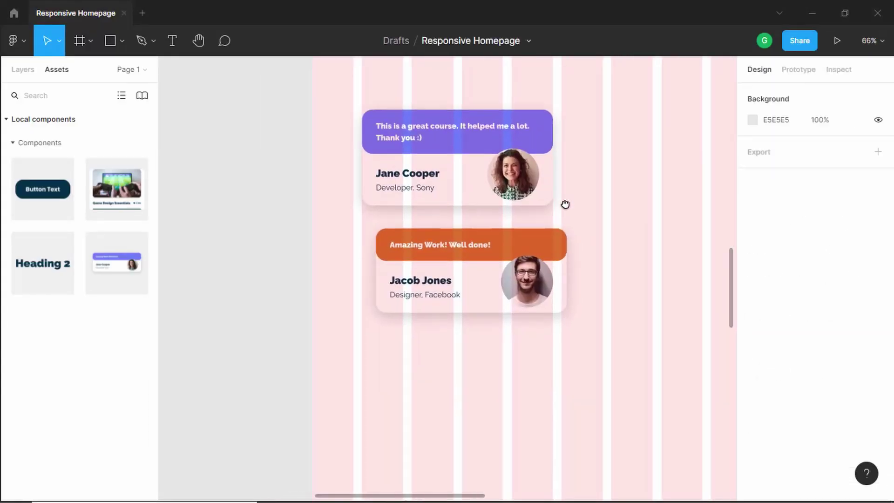
{"action": "left_click_drag", "start_coordinate": [565, 203], "coordinate": [543, 206]}
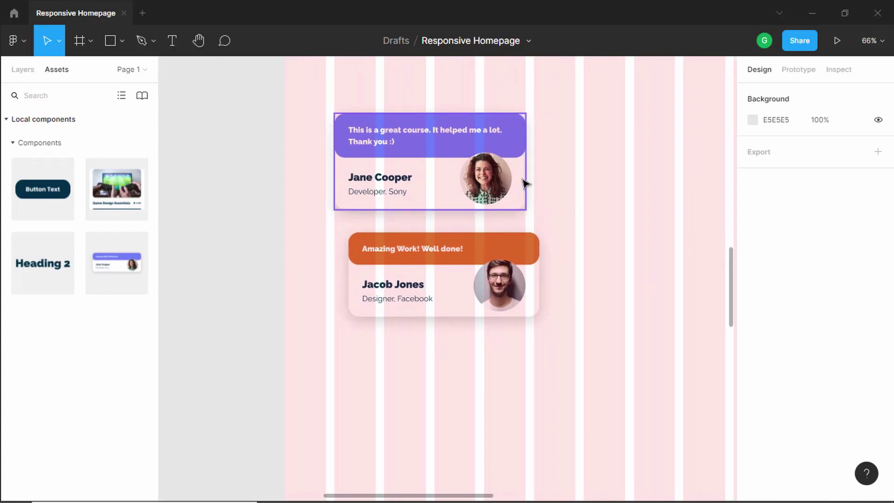
{"action": "key", "text": "alt+Tab"}
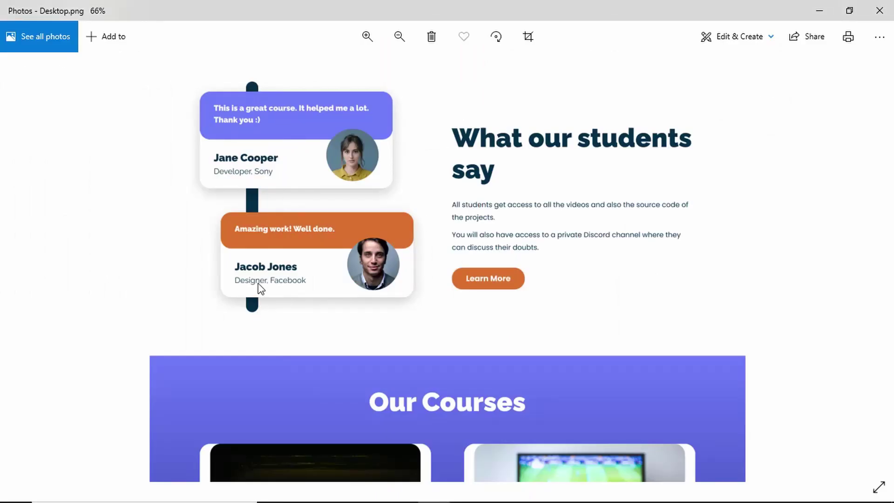
{"action": "key", "text": "alt+Tab"}
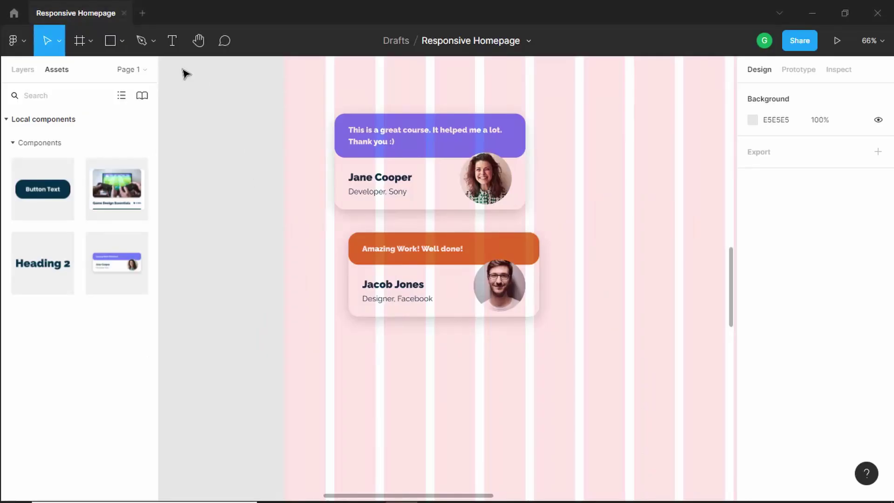
Add a rectangle with width 28 and corner radius 24 above the cards.
{"action": "left_click", "coordinate": [111, 41]}
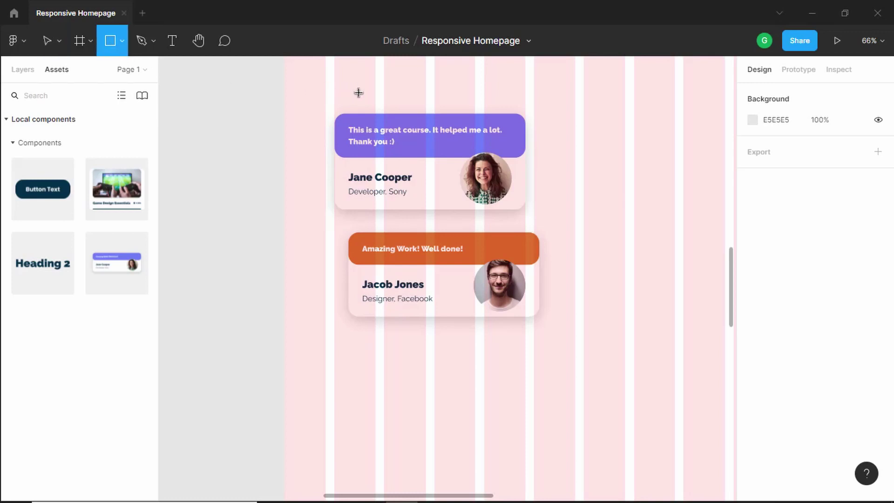
{"action": "left_click", "coordinate": [359, 93]}
{"action": "left_click", "coordinate": [22, 70]}
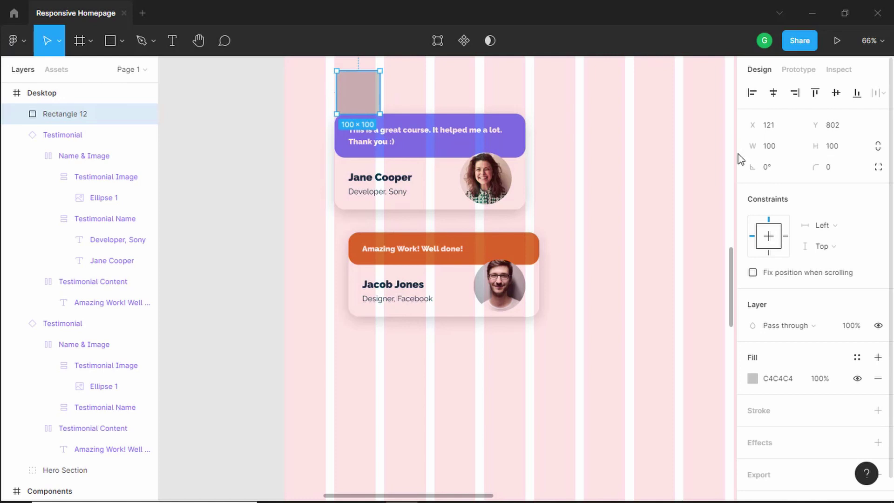
{"action": "left_click", "coordinate": [774, 150]}
{"action": "type", "text": "28"}
{"action": "key", "text": "Return"}
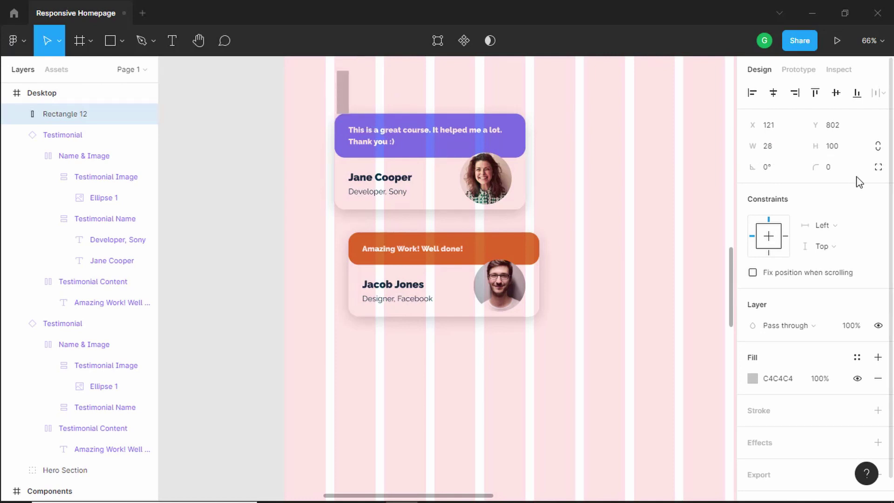
{"action": "left_click", "coordinate": [845, 175]}
{"action": "type", "text": "24"}
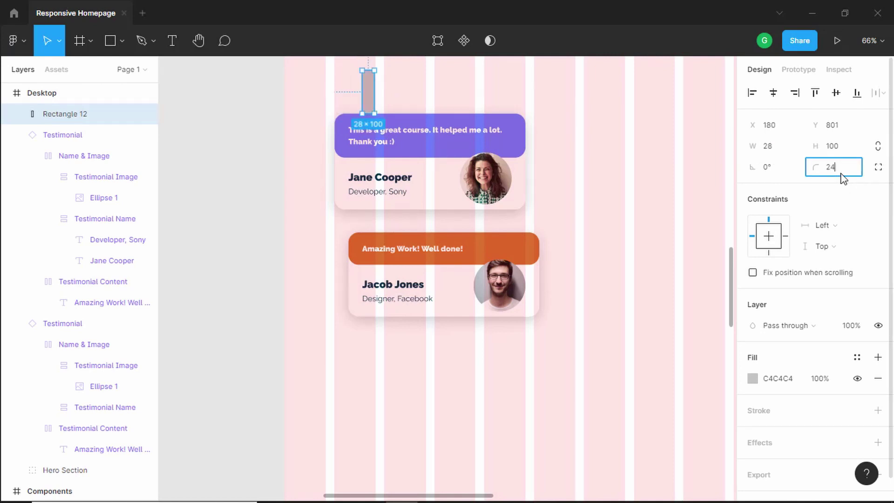
{"action": "key", "text": "Return"}
Stretch the bar down beside the cards to 577 high and fill it dark teal 023047.
{"action": "left_click_drag", "start_coordinate": [371, 104], "coordinate": [368, 338]}
{"action": "left_click", "coordinate": [752, 378]}
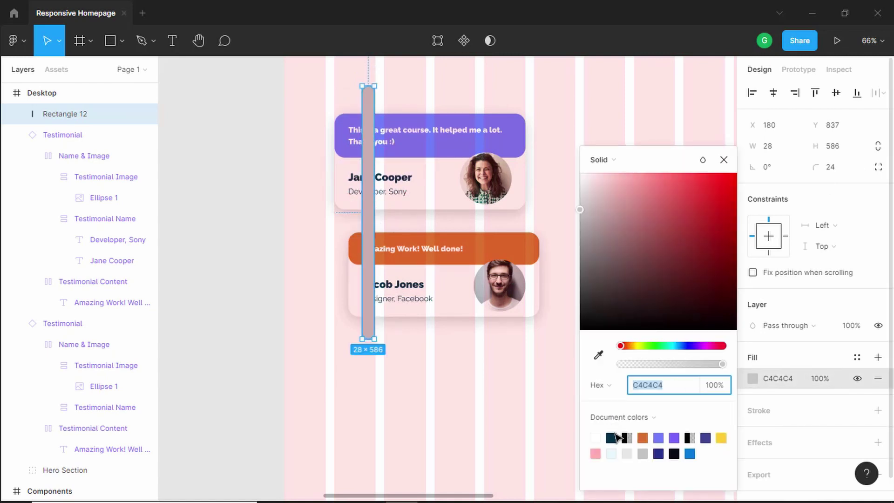
{"action": "left_click", "coordinate": [611, 438]}
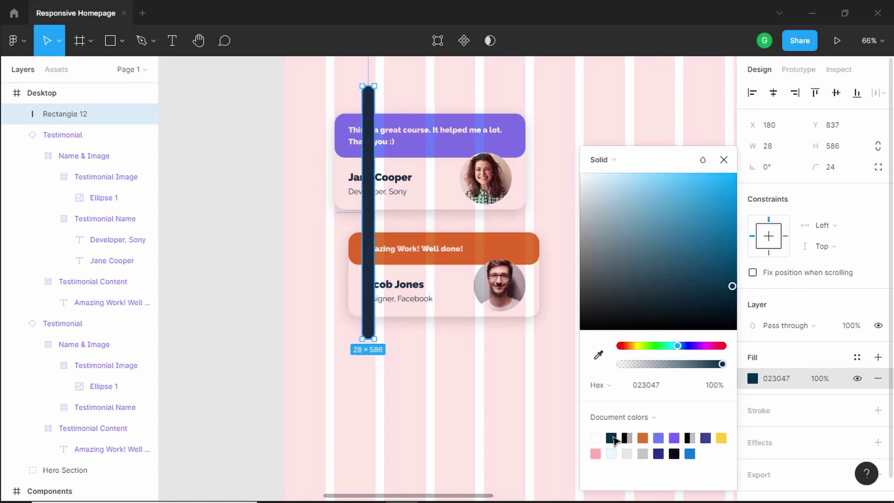
{"action": "key", "text": "Escape"}
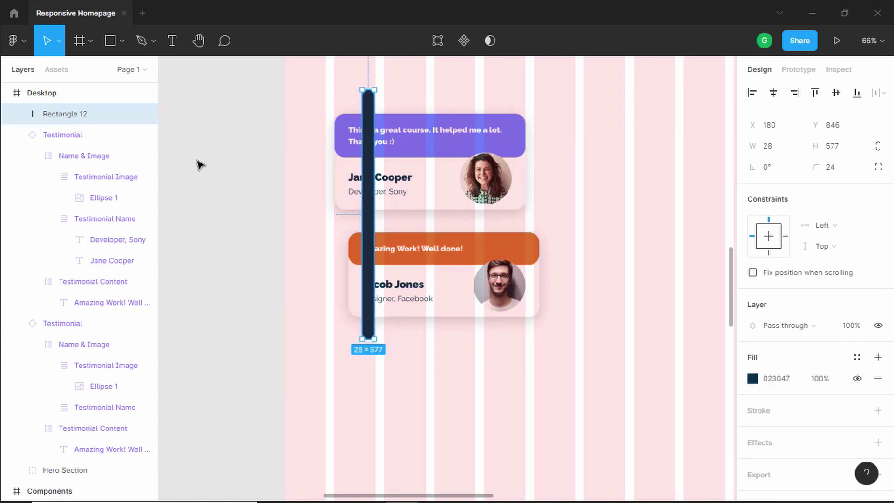
{"action": "mouse_move", "coordinate": [87, 120]}
{"action": "left_mouse_down"}
{"action": "mouse_move", "coordinate": [82, 156]}
{"action": "mouse_move", "coordinate": [80, 120]}
{"action": "left_mouse_up"}
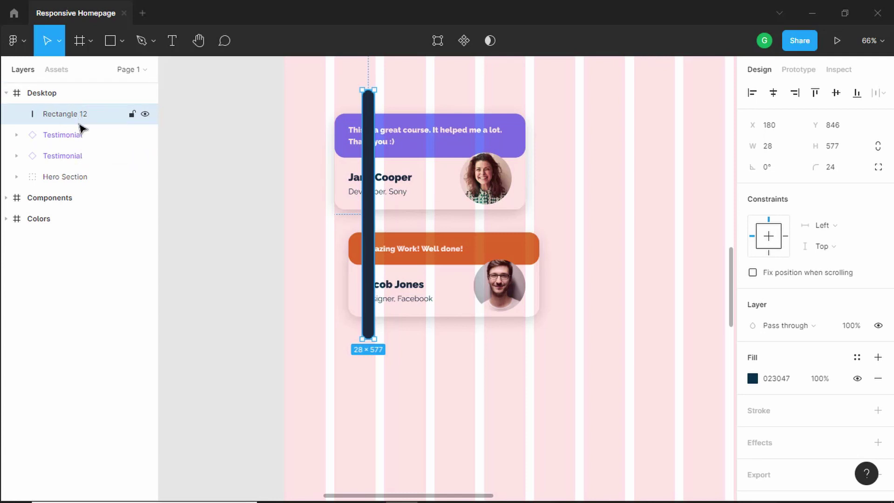
Send Rectangle 12 behind both testimonial cards and trim its top end.
{"action": "key", "text": "ctrl+bracketleft"}
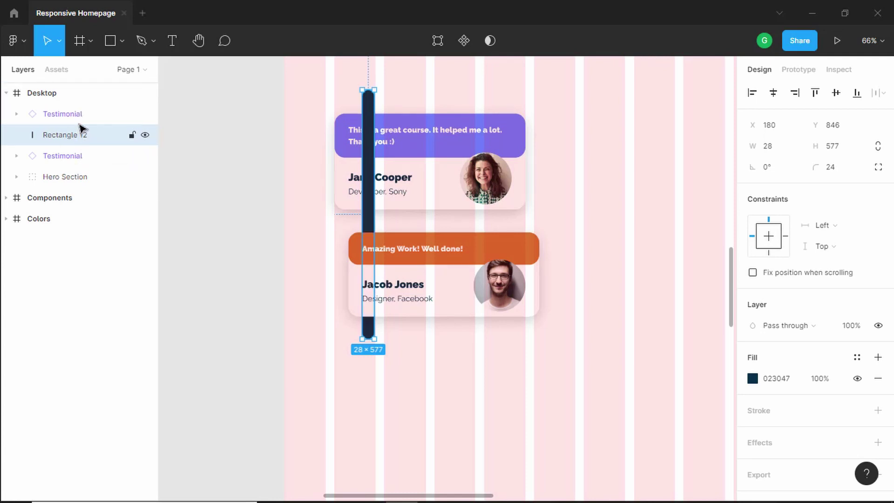
{"action": "key", "text": "ctrl+bracketleft"}
{"action": "key", "text": "ctrl+bracketright"}
{"action": "key", "text": "ctrl+bracketleft"}
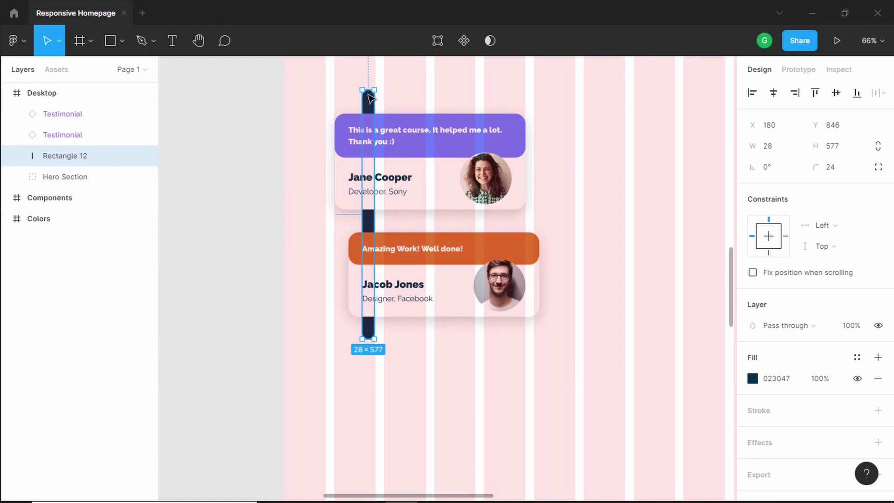
{"action": "left_click_drag", "start_coordinate": [369, 95], "coordinate": [369, 99]}
Nudge the second testimonial card up and back down 1 px.
{"action": "left_click", "coordinate": [419, 283]}
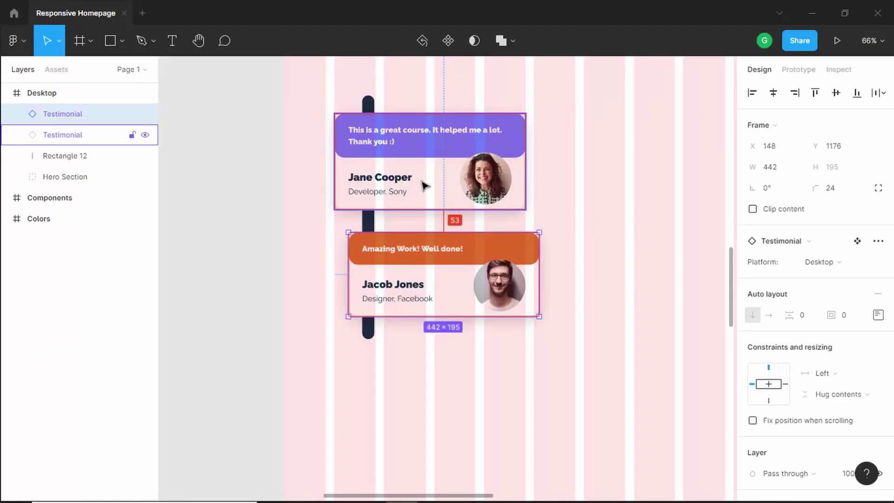
{"action": "key", "text": "Up"}
{"action": "key", "text": "Up"}
{"action": "key", "text": "Up"}
{"action": "key", "text": "Up"}
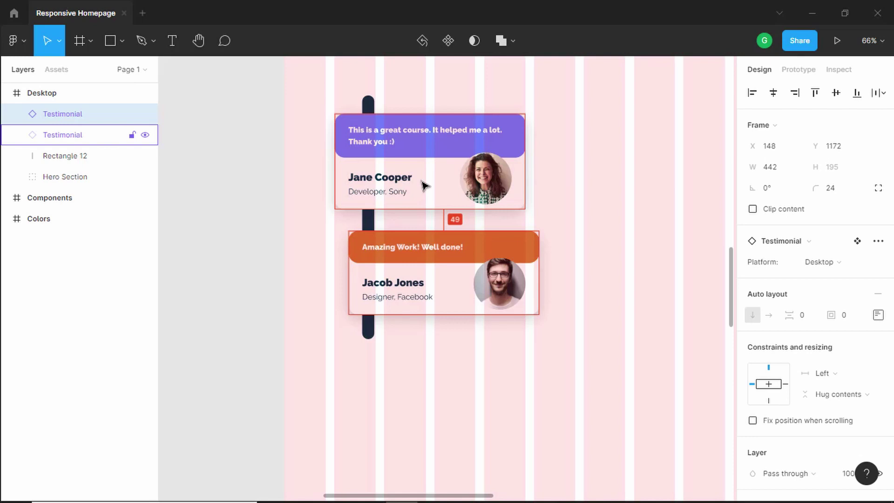
{"action": "key", "text": "Down"}
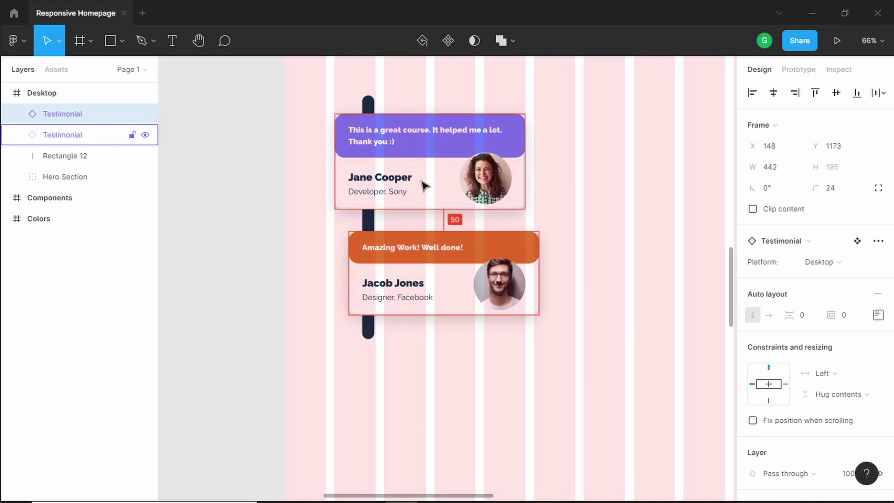
Shorten the bar to 28 × 546 and shift it right to X 203.
{"action": "left_click", "coordinate": [368, 328]}
{"action": "left_click_drag", "start_coordinate": [367, 333], "coordinate": [368, 331]}
{"action": "key", "text": "Right"}
{"action": "key", "text": "Right"}
{"action": "key", "text": "Right"}
{"action": "key", "text": "Right"}
{"action": "key", "text": "Right"}
{"action": "key", "text": "Right"}
{"action": "key", "text": "Right"}
{"action": "key", "text": "Right"}
{"action": "key", "text": "Right"}
{"action": "key", "text": "Right"}
{"action": "key", "text": "Right"}
{"action": "key", "text": "Right"}
{"action": "key", "text": "Right"}
{"action": "key", "text": "Right"}
{"action": "key", "text": "Right"}
{"action": "key", "text": "Right"}
{"action": "key", "text": "Right"}
{"action": "key", "text": "Right"}
{"action": "key", "text": "Right"}
{"action": "key", "text": "Right"}
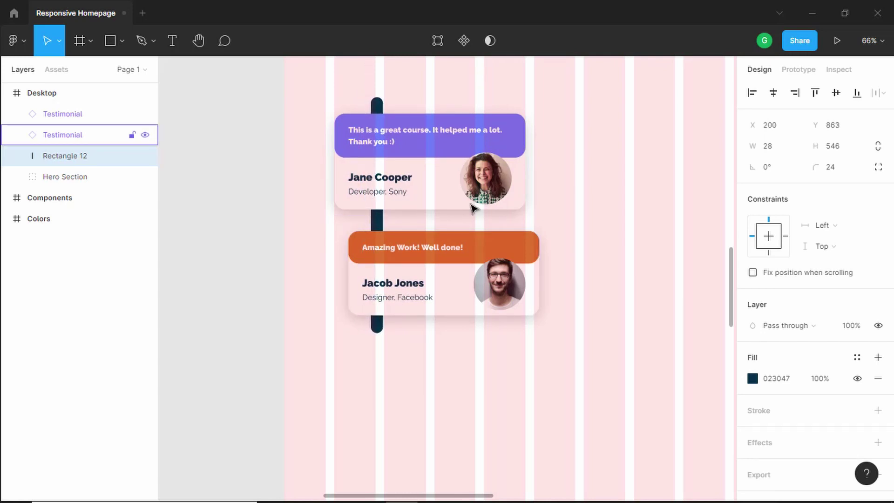
{"action": "key", "text": "Right"}
{"action": "key", "text": "Right"}
{"action": "key", "text": "Right"}
{"action": "key", "text": "Down"}
{"action": "key", "text": "Down"}
{"action": "key", "text": "Down"}
{"action": "left_click", "coordinate": [573, 80]}
{"action": "scroll", "coordinate": [573, 80], "scroll_direction": "up", "scroll_amount": 2}
{"action": "scroll", "coordinate": [572, 80], "scroll_direction": "down", "scroll_amount": 2}
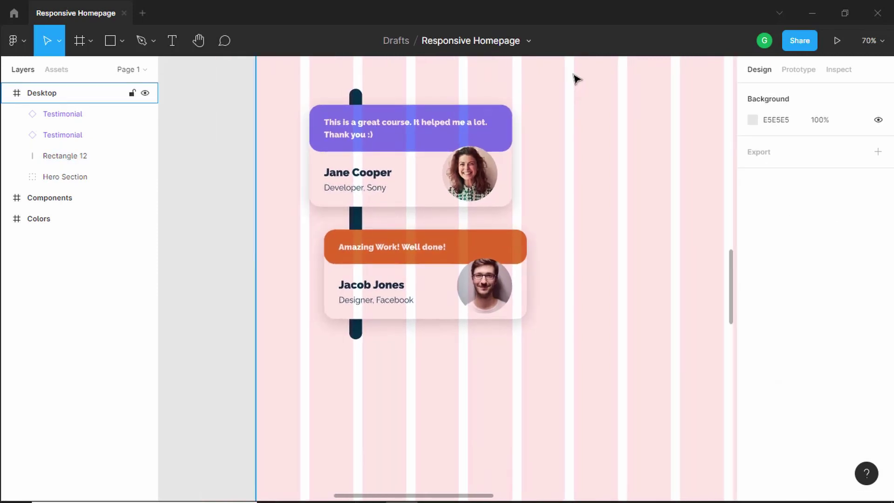
Group both testimonial cards and the timeline bar as 'Testimonials Left', then check the Desktop.png reference.
{"action": "left_click_drag", "start_coordinate": [573, 80], "coordinate": [286, 365]}
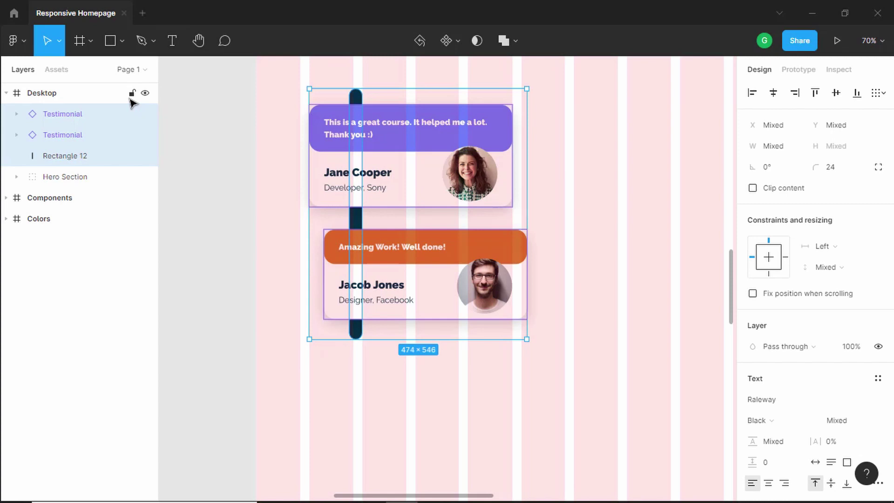
{"action": "key", "text": "ctrl+g"}
{"action": "key", "text": "ctrl+r"}
{"action": "type", "text": "T"}
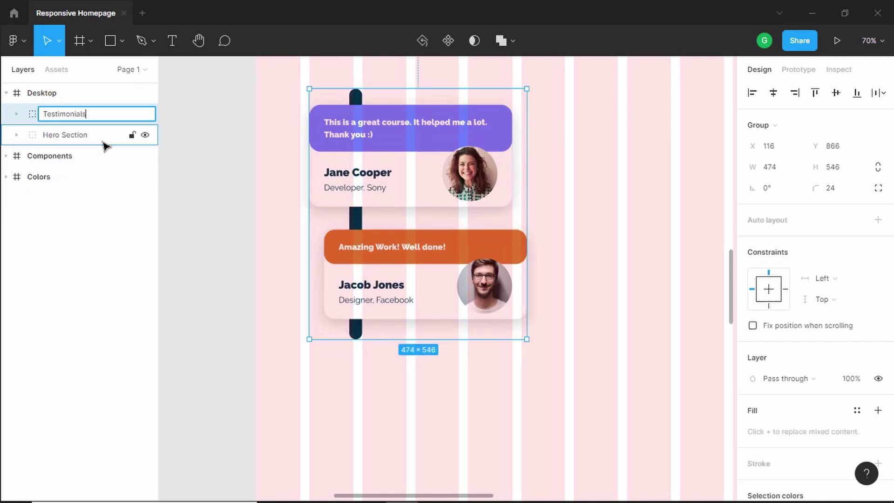
{"action": "type", "text": "estimonials Left"}
{"action": "key", "text": "Return"}
{"action": "scroll", "coordinate": [443, 219], "scroll_direction": "down", "scroll_amount": 5}
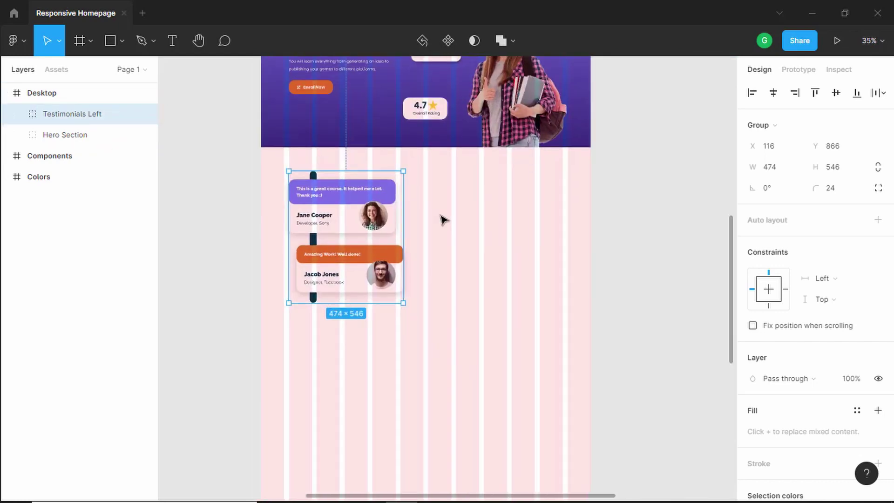
{"action": "key", "text": "alt+Tab"}
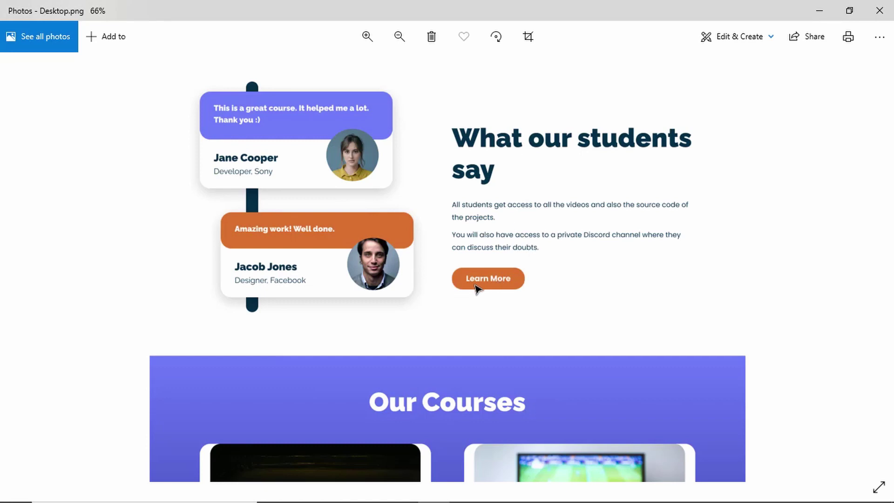
{"action": "key", "text": "alt+Tab"}
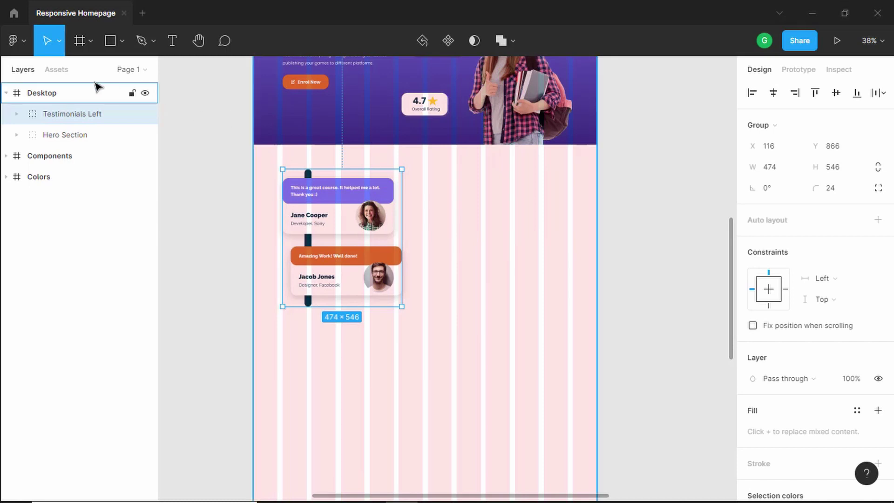
Place a Heading 2 component from local components beside the testimonial cards.
{"action": "left_click", "coordinate": [63, 73]}
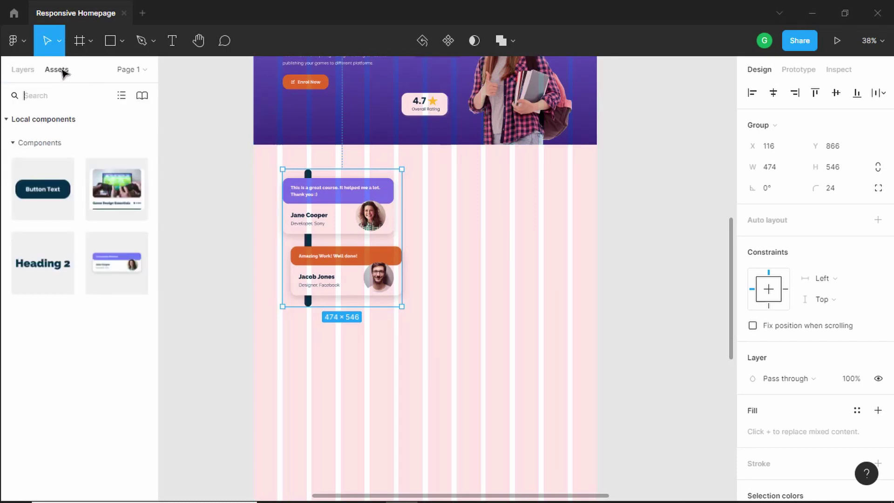
{"action": "left_click_drag", "start_coordinate": [43, 261], "coordinate": [422, 238]}
{"action": "left_click_drag", "start_coordinate": [475, 221], "coordinate": [494, 205]}
{"action": "scroll", "coordinate": [689, 256], "scroll_direction": "up", "scroll_amount": 2, "text": "ctrl"}
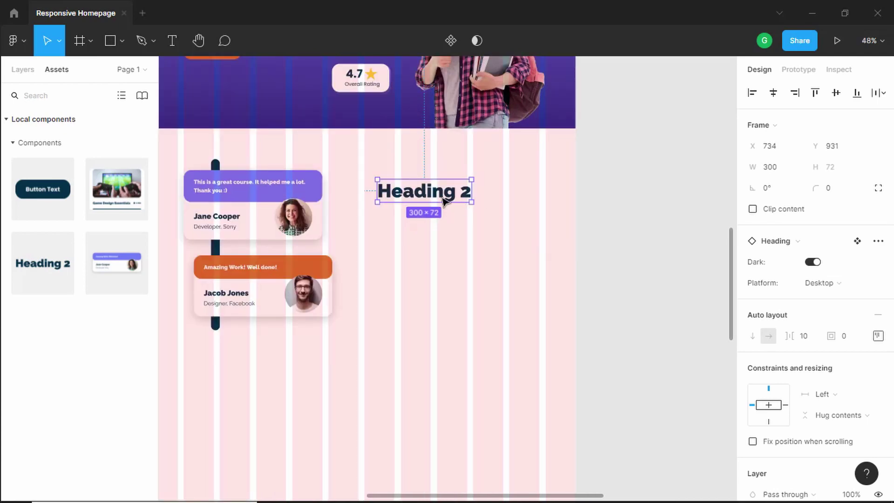
{"action": "key", "text": "alt+Tab"}
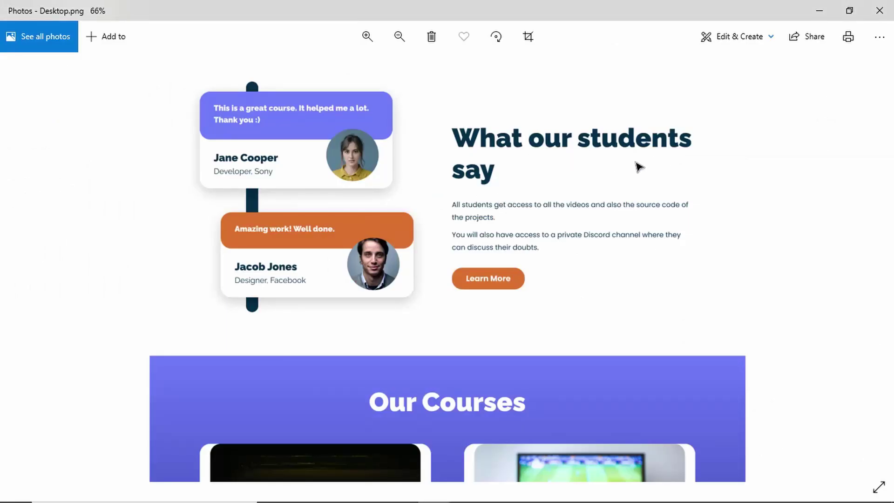
{"action": "key", "text": "alt+Tab"}
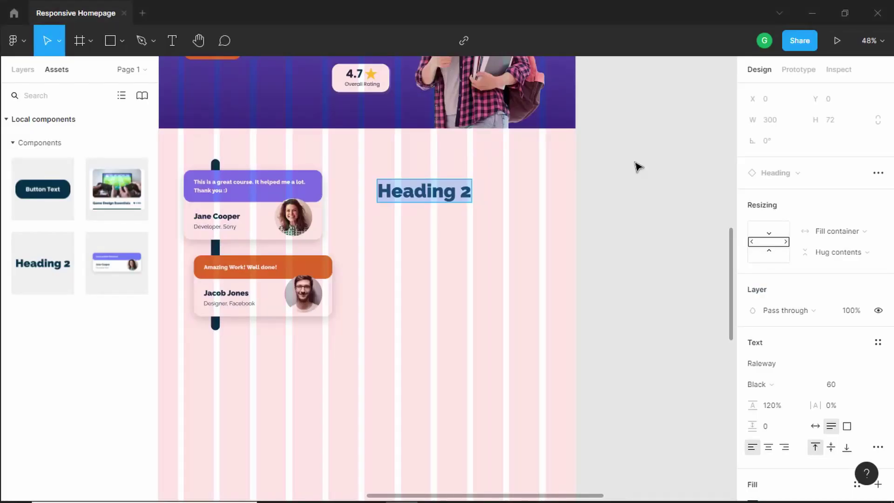
Make the heading read 'What our students say' and widen it to 559 px so it wraps.
{"action": "type", "text": "What our st"}
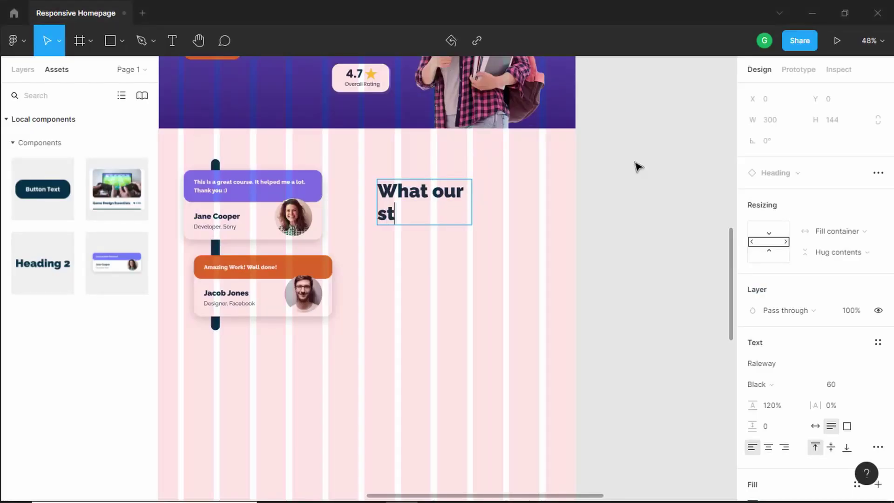
{"action": "type", "text": "udents say"}
{"action": "key", "text": "Escape"}
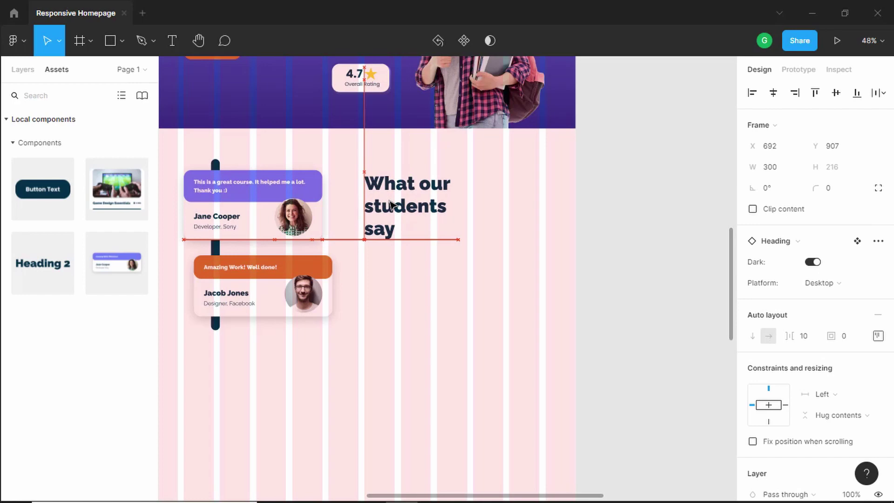
{"action": "left_click_drag", "start_coordinate": [463, 205], "coordinate": [540, 212]}
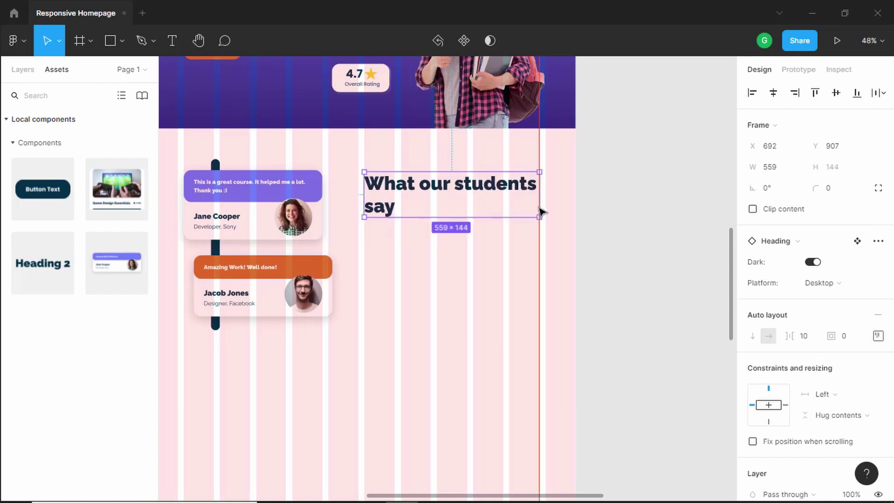
{"action": "scroll", "coordinate": [540, 211], "scroll_direction": "down", "scroll_amount": 2}
{"action": "scroll", "coordinate": [540, 211], "scroll_direction": "left", "scroll_amount": 2}
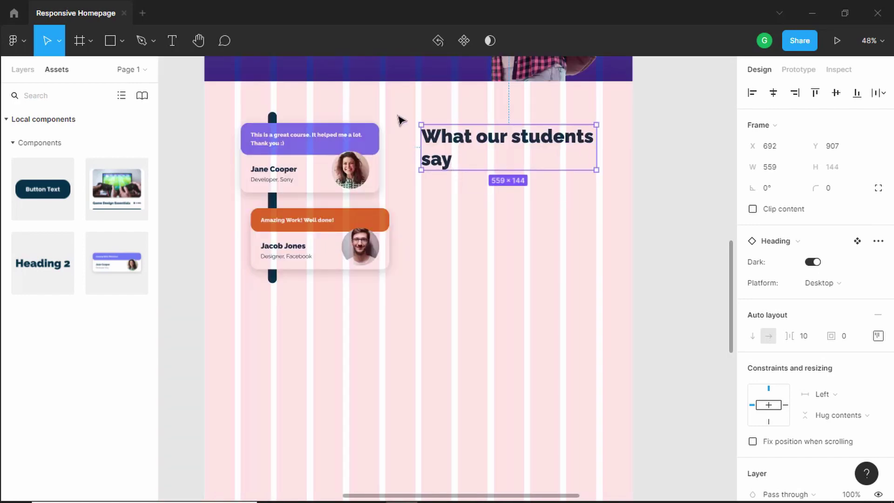
{"action": "scroll", "coordinate": [404, 148], "scroll_direction": "up", "scroll_amount": 5}
{"action": "scroll", "coordinate": [404, 148], "scroll_direction": "left", "scroll_amount": 1}
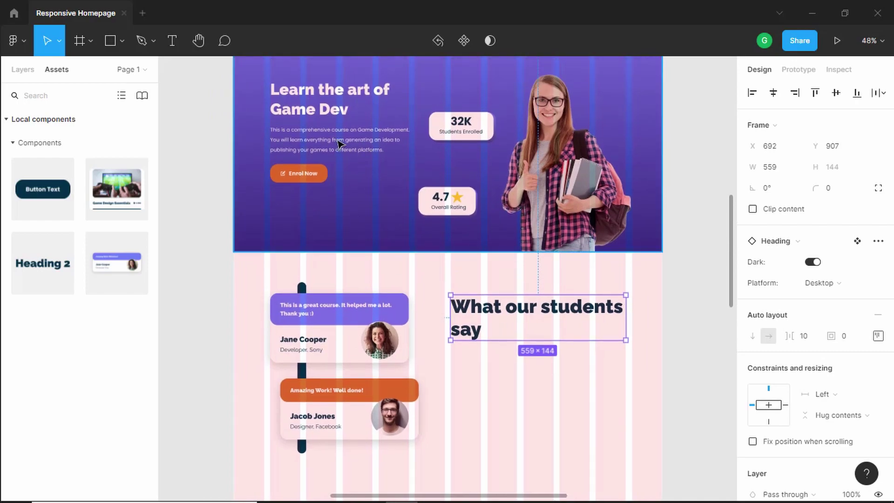
{"action": "key", "text": "alt+Tab"}
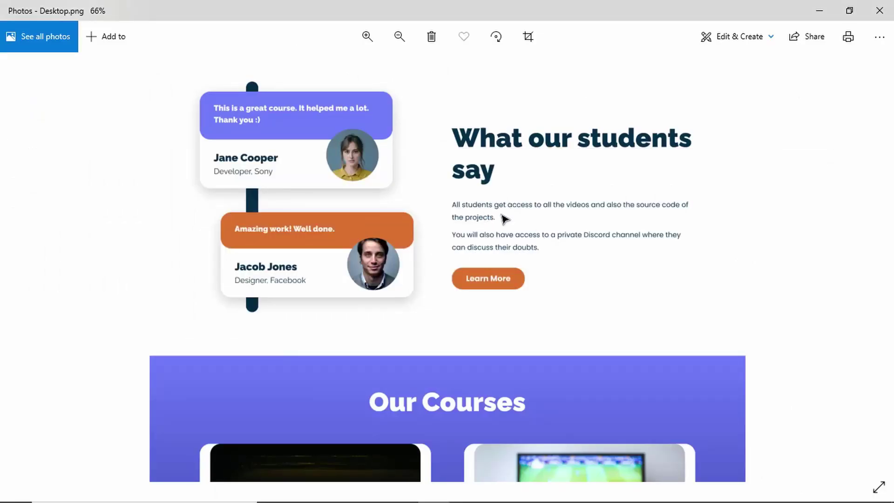
{"action": "key", "text": "alt+Tab"}
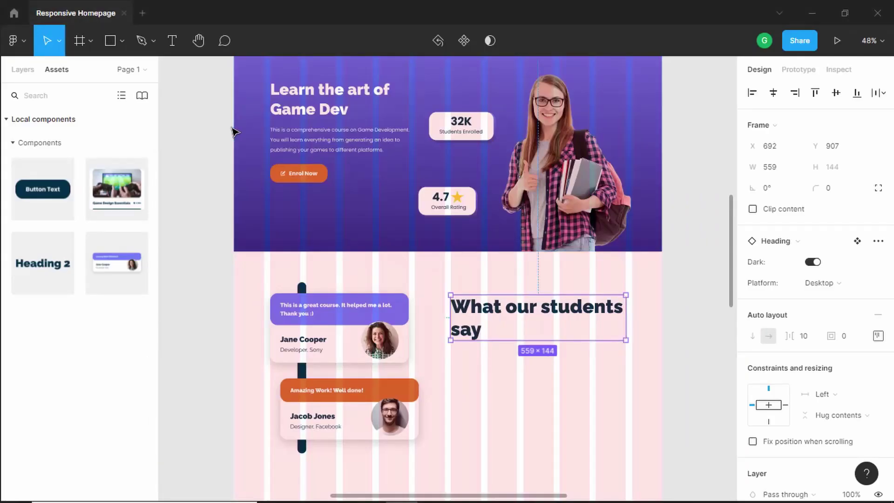
Paste a copy of the hero description paragraph under the students heading.
{"action": "left_click", "coordinate": [315, 134]}
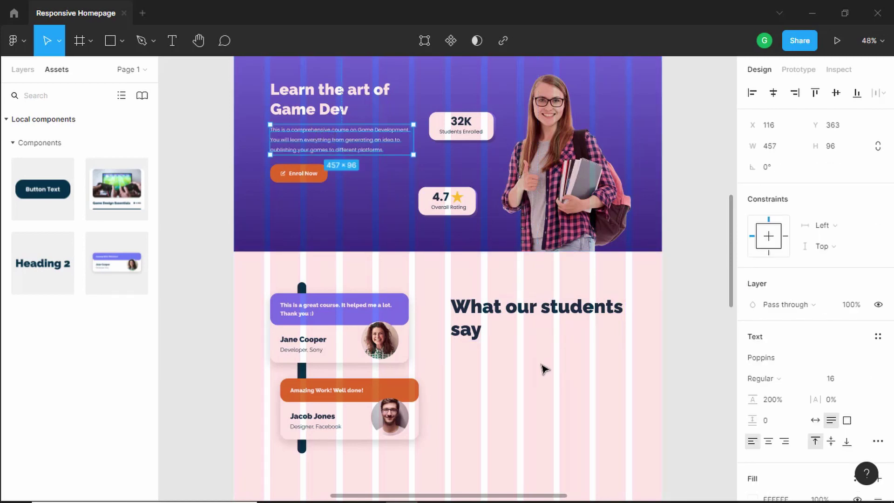
{"action": "left_click", "coordinate": [515, 319]}
{"action": "scroll", "coordinate": [514, 315], "scroll_direction": "down", "scroll_amount": 3}
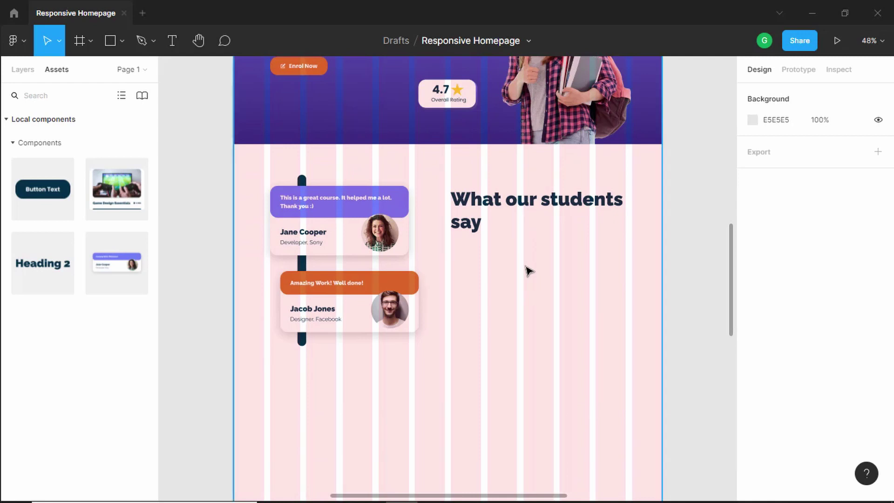
{"action": "key", "text": "ctrl+v"}
{"action": "left_click_drag", "start_coordinate": [461, 285], "coordinate": [539, 265]}
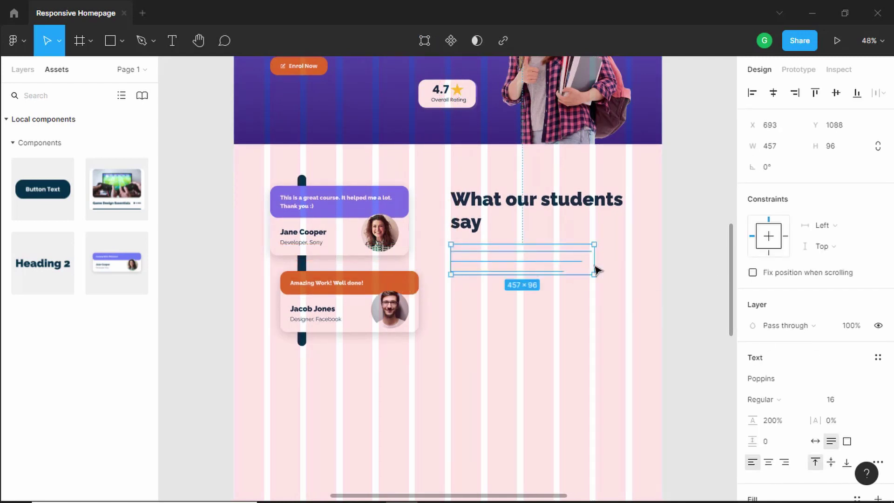
{"action": "scroll", "coordinate": [812, 370], "scroll_direction": "down", "scroll_amount": 4}
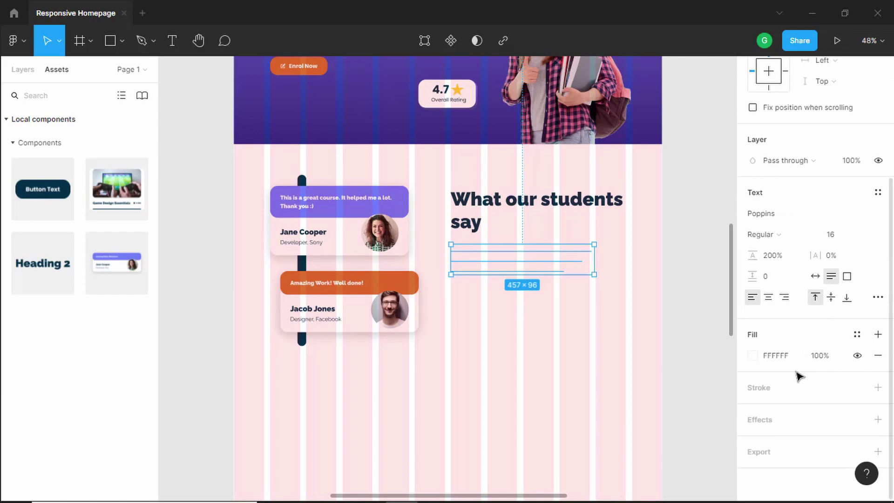
Color the pasted paragraph navy 023047 and widen it to 558 px to match the heading.
{"action": "left_click", "coordinate": [753, 356]}
{"action": "left_click", "coordinate": [615, 438]}
{"action": "left_click", "coordinate": [723, 159]}
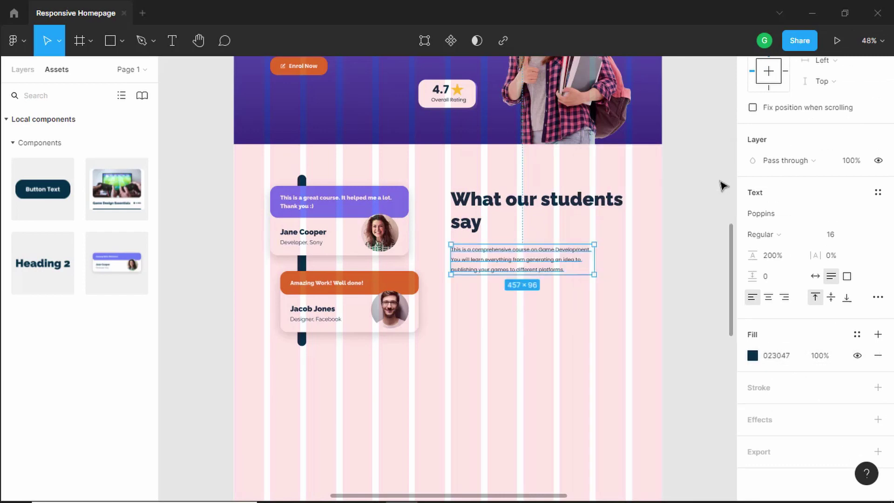
{"action": "scroll", "coordinate": [618, 267], "scroll_direction": "up", "scroll_amount": 4, "text": "ctrl"}
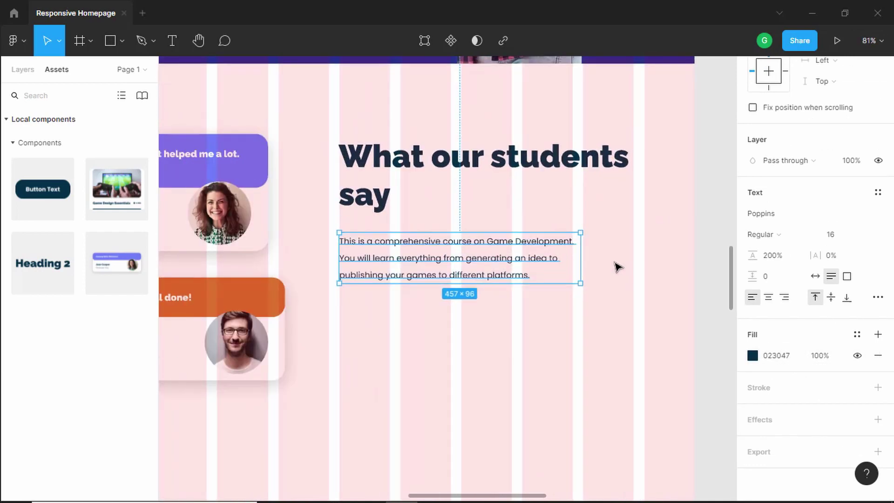
{"action": "left_click_drag", "start_coordinate": [583, 263], "coordinate": [633, 261]}
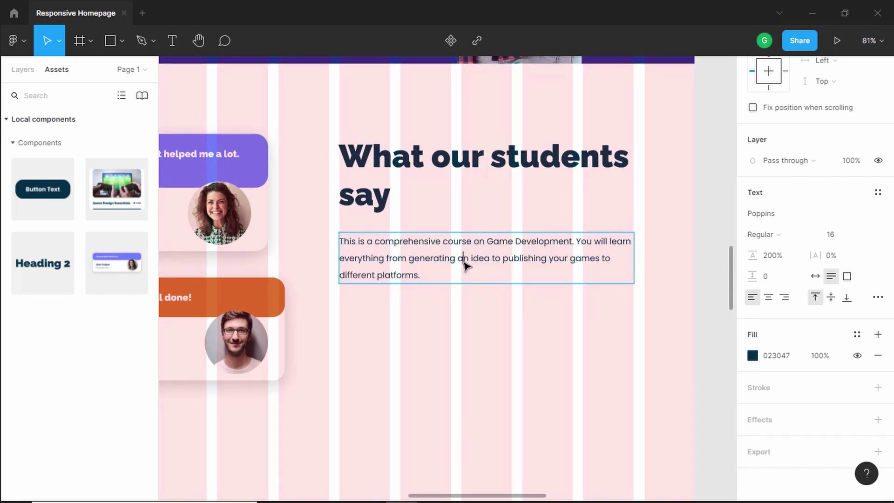
Replace the paragraph with the video, source code and Discord sentences, and add a Button below.
{"action": "double_click", "coordinate": [411, 258]}
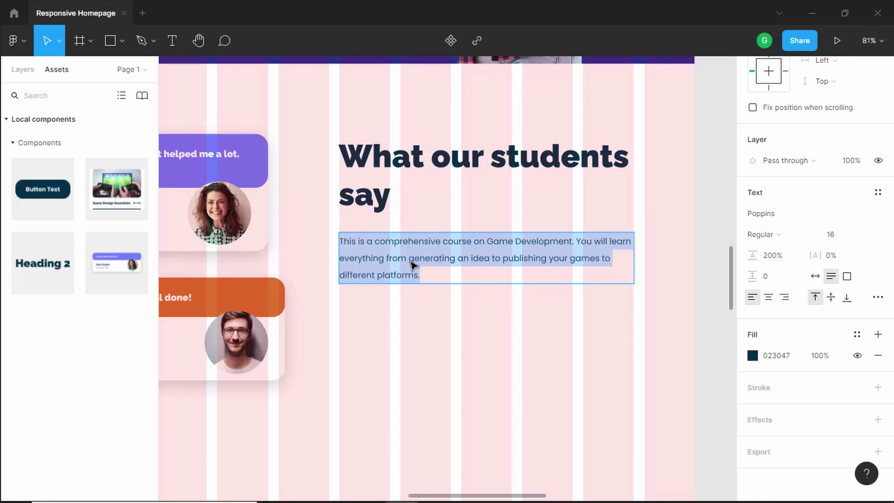
{"action": "type", "text": "All students get access to all the videos and also the source code of the projects. You will also have access to a private Discord channel where you can discuss your doubts."}
{"action": "key", "text": "Escape"}
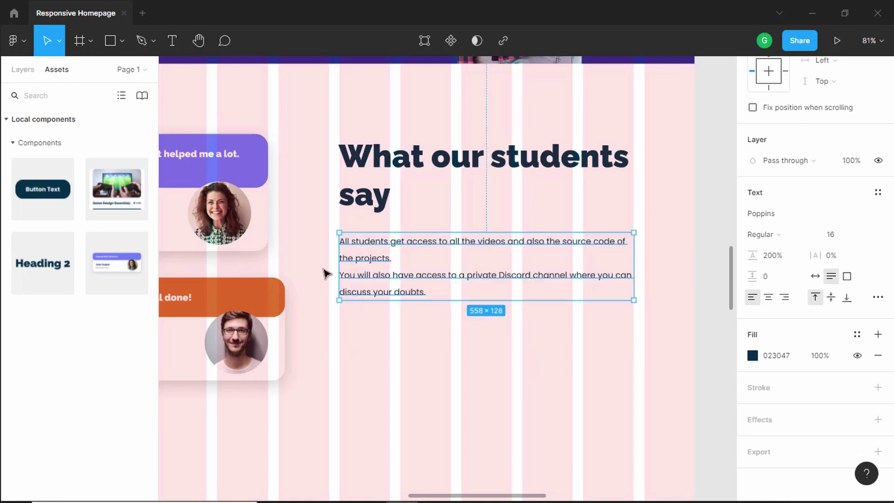
{"action": "key", "text": "alt+Tab"}
{"action": "key", "text": "alt+Tab"}
{"action": "left_click_drag", "start_coordinate": [41, 194], "coordinate": [339, 354]}
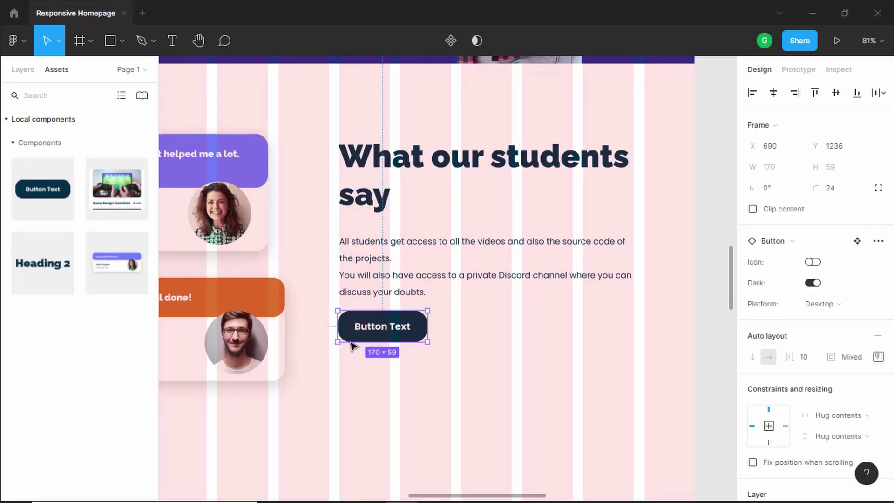
Switch the button to its orange light version and label it 'Learn More'.
{"action": "key", "text": "alt+Tab"}
{"action": "key", "text": "alt+Tab"}
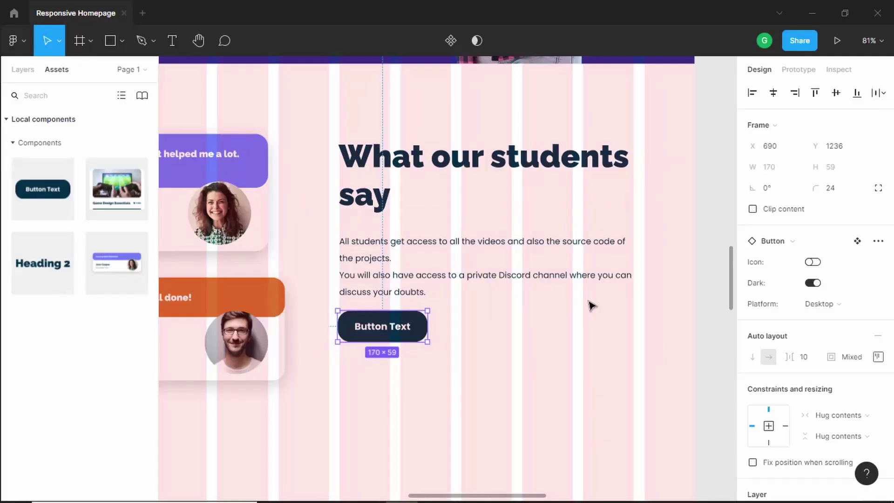
{"action": "left_click", "coordinate": [813, 282]}
{"action": "double_click", "coordinate": [392, 327]}
{"action": "double_click", "coordinate": [389, 328]}
{"action": "key", "text": "alt+Tab"}
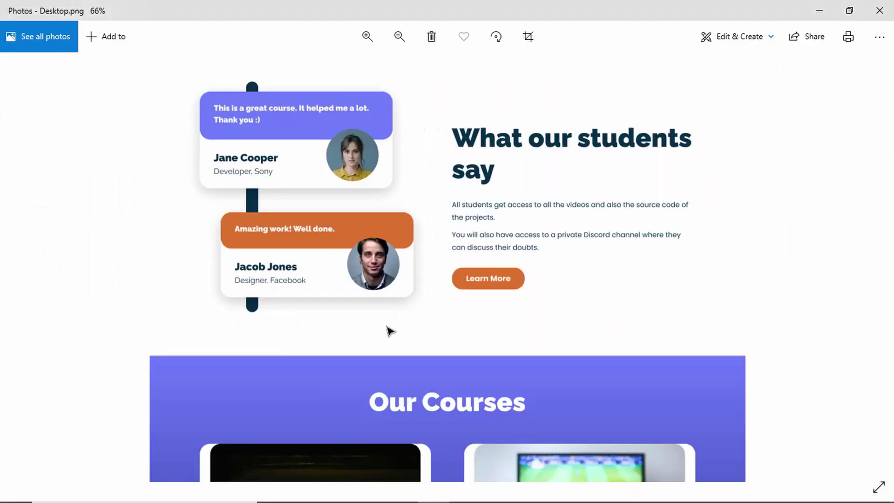
{"action": "key", "text": "alt+Tab"}
{"action": "type", "text": "Learn More"}
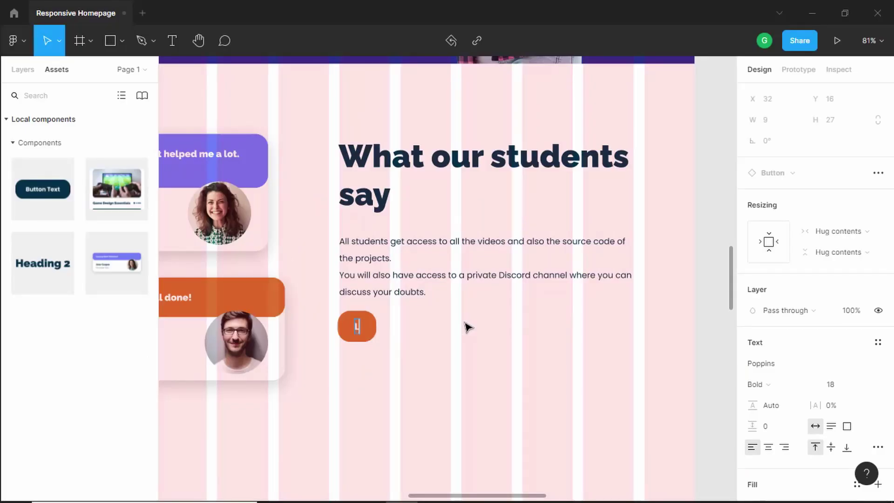
{"action": "left_click", "coordinate": [468, 327]}
Space the paragraph 16 px below the heading and the button 30 px below it, then select all three.
{"action": "scroll", "coordinate": [376, 264], "scroll_direction": "up", "scroll_amount": 3}
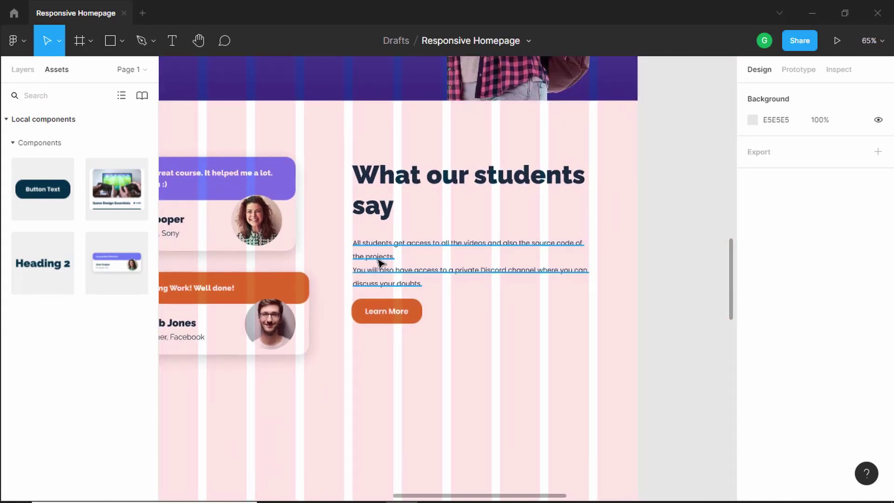
{"action": "scroll", "coordinate": [377, 259], "scroll_direction": "down", "scroll_amount": 3}
{"action": "left_click", "coordinate": [387, 255]}
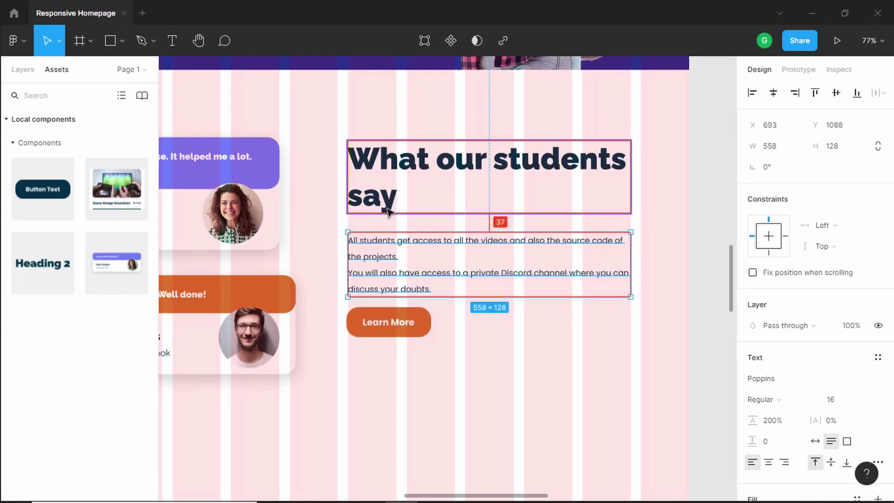
{"action": "key", "text": "shift+Up"}
{"action": "key", "text": "shift+Up"}
{"action": "key", "text": "Up"}
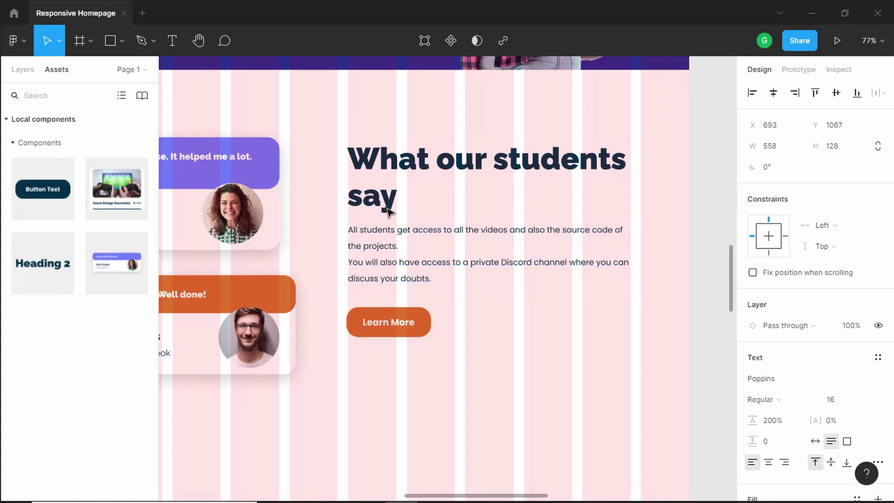
{"action": "left_click_drag", "start_coordinate": [385, 321], "coordinate": [387, 313]}
{"action": "key", "text": "Down"}
{"action": "key", "text": "Down"}
{"action": "key", "text": "Down"}
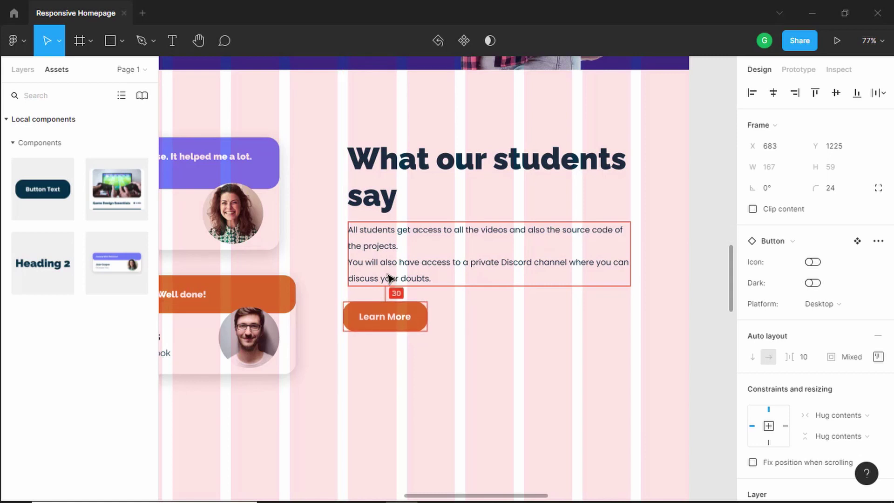
{"action": "left_click_drag", "start_coordinate": [326, 396], "coordinate": [668, 124]}
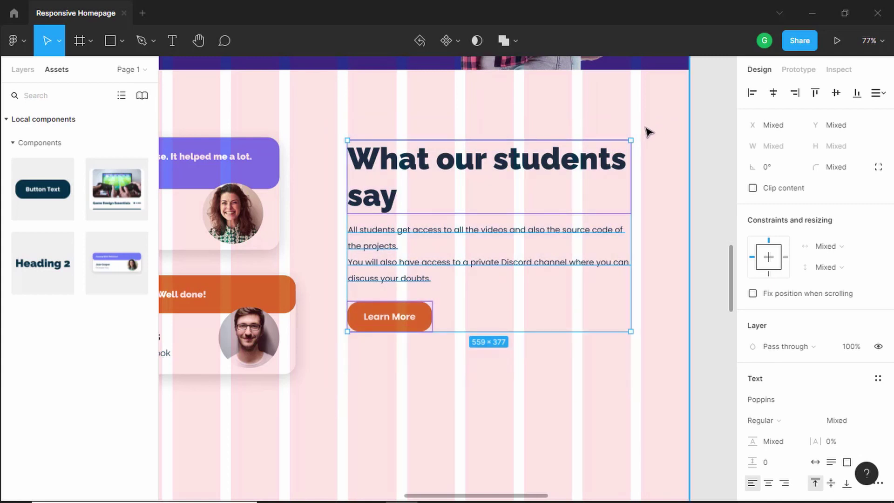
Group the heading, paragraph and button as 'Testimonials Right'.
{"action": "key", "text": "ctrl+g"}
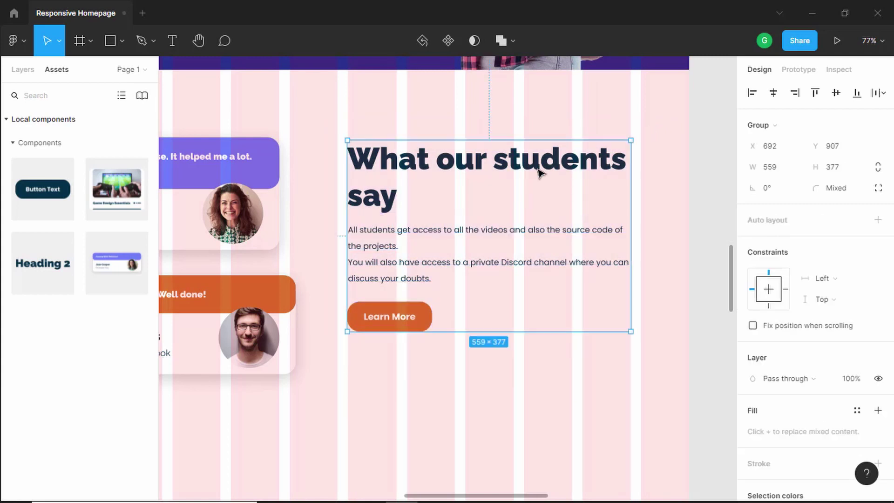
{"action": "left_click", "coordinate": [28, 74]}
{"action": "double_click", "coordinate": [69, 116]}
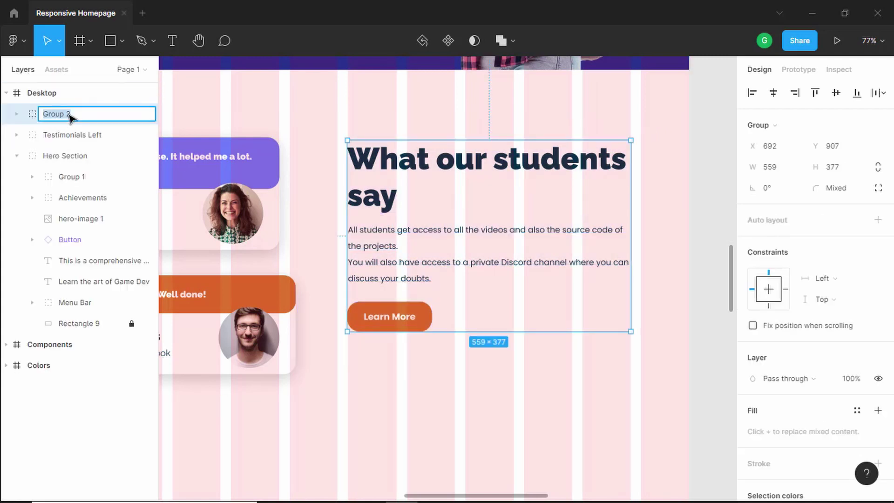
{"action": "type", "text": "Testimonials Right"}
{"action": "key", "text": "Return"}
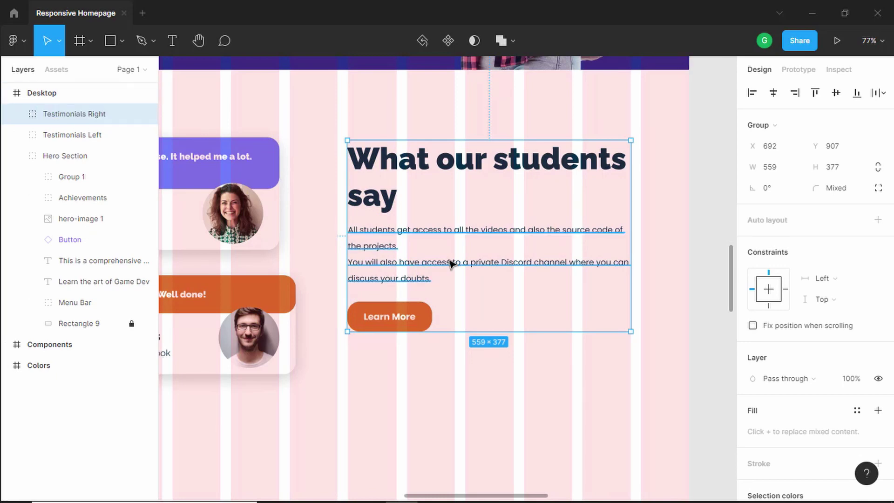
{"action": "scroll", "coordinate": [452, 261], "scroll_direction": "down", "scroll_amount": 5}
Centre the text block vertically against the cards and group both testimonial halves together.
{"action": "left_click", "coordinate": [273, 233]}
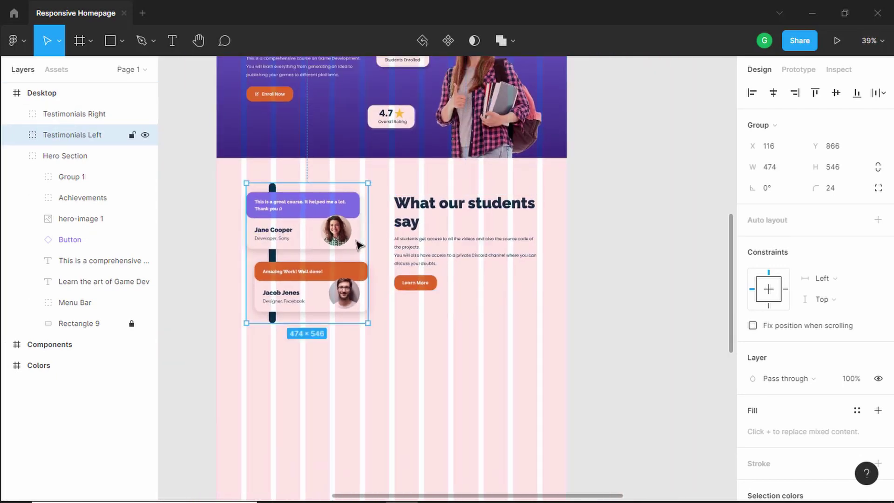
{"action": "left_click", "coordinate": [474, 227], "text": "shift"}
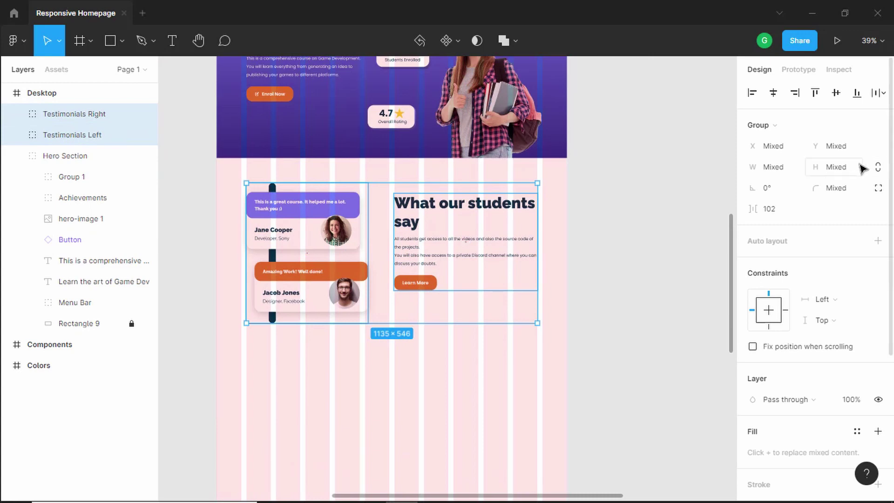
{"action": "left_click", "coordinate": [837, 93]}
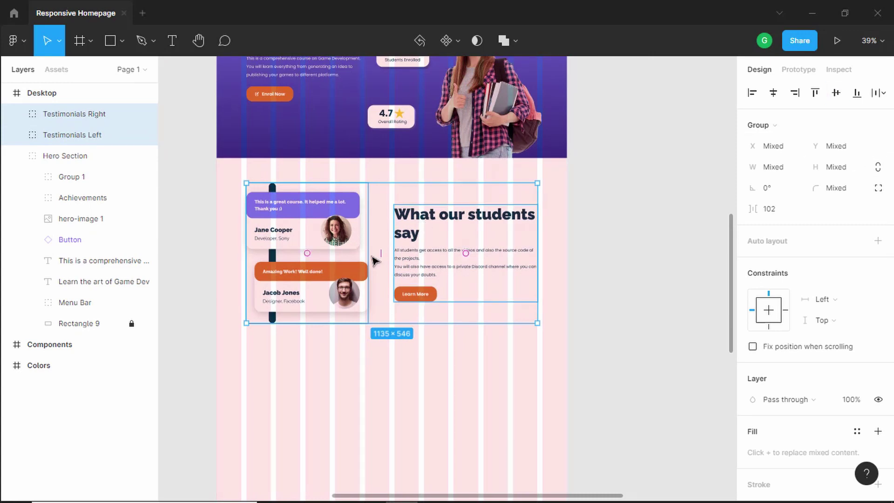
{"action": "right_click", "coordinate": [331, 205]}
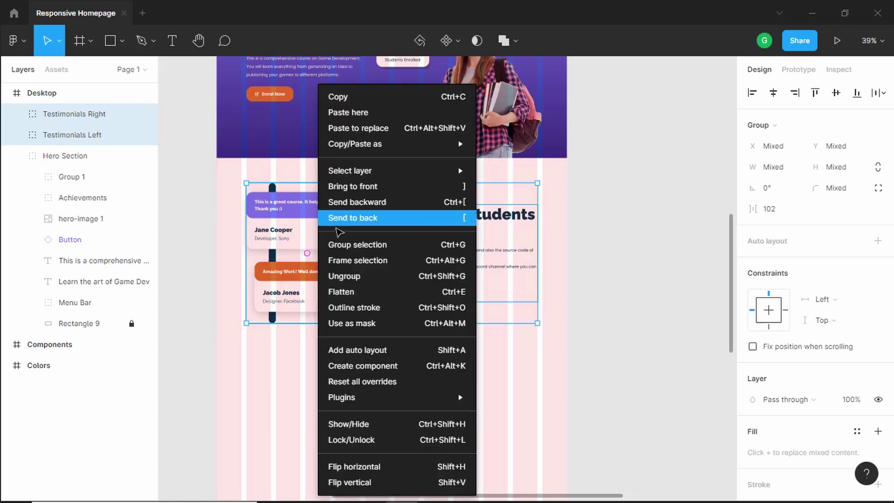
{"action": "left_click", "coordinate": [342, 244]}
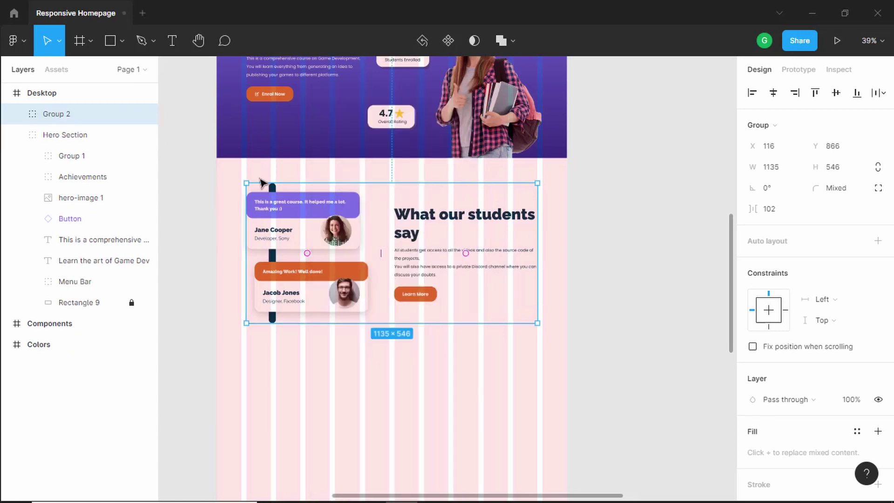
{"action": "double_click", "coordinate": [98, 118]}
Name the combined group 'Testimonials Section'.
{"action": "type", "text": "Testimonials Section"}
{"action": "key", "text": "Return"}
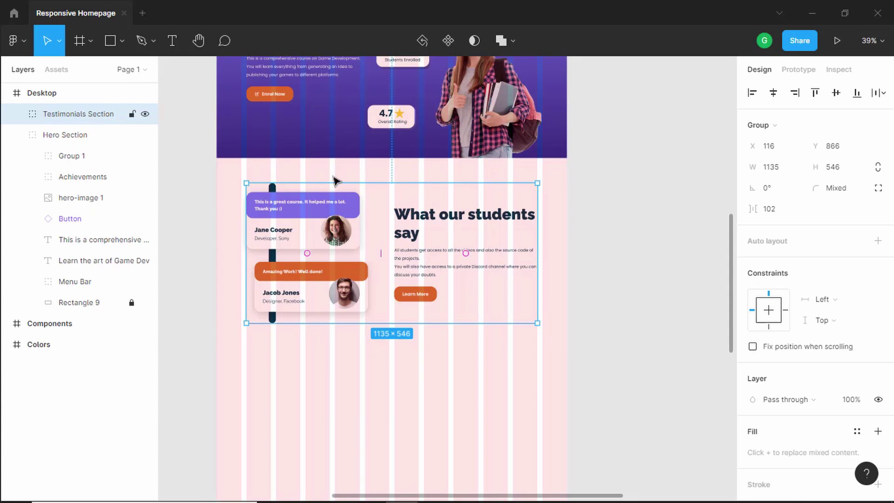
{"action": "key", "text": "alt"}
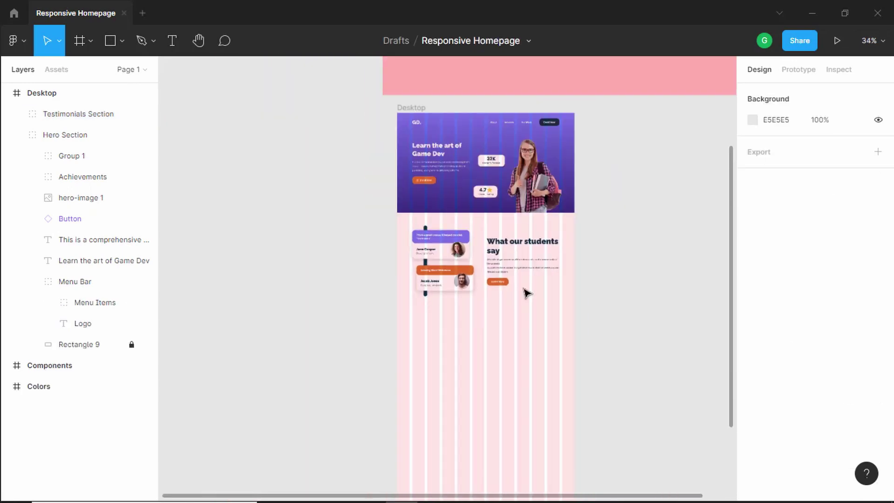
Hide the Desktop frame's 12-column layout grid.
{"action": "scroll", "coordinate": [530, 293], "scroll_direction": "up", "scroll_amount": 5}
{"action": "left_click", "coordinate": [536, 343]}
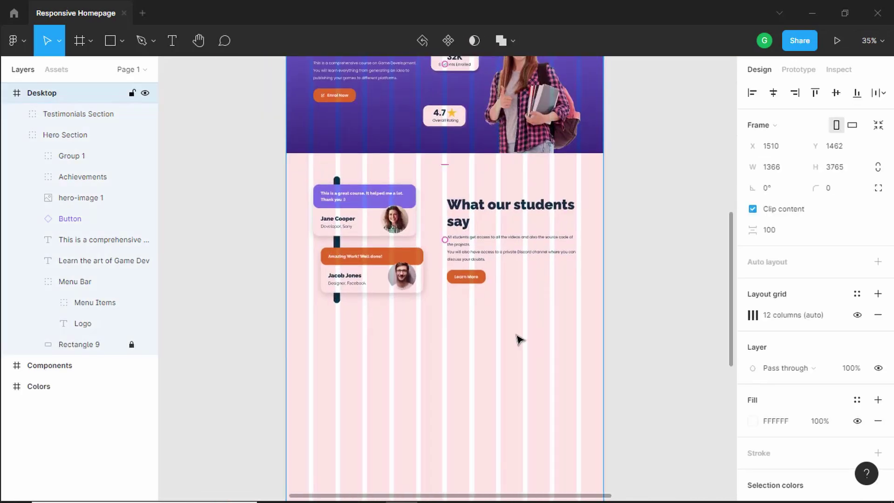
{"action": "left_click", "coordinate": [857, 314]}
{"action": "scroll", "coordinate": [462, 194], "scroll_direction": "up", "scroll_amount": 1}
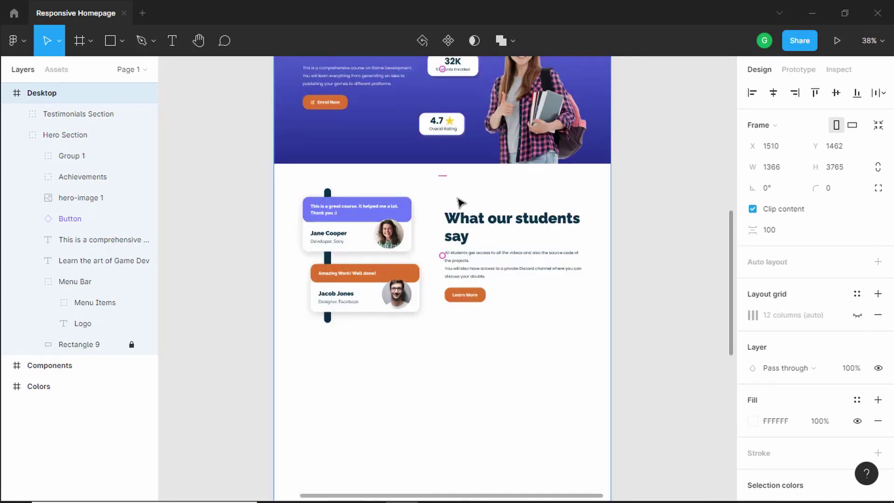
{"action": "left_click", "coordinate": [456, 212]}
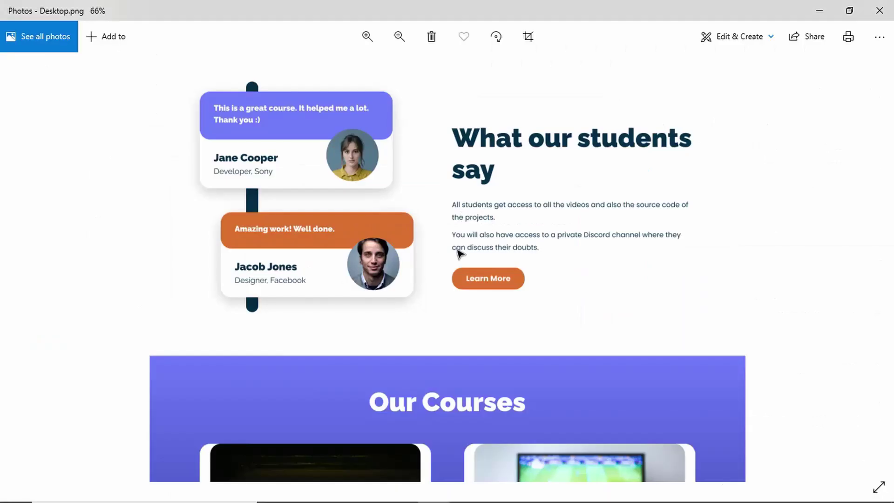
Scroll the Desktop.png reference down to the Our Courses band with its two course cards.
{"action": "scroll", "coordinate": [763, 325], "scroll_direction": "down", "scroll_amount": 5}
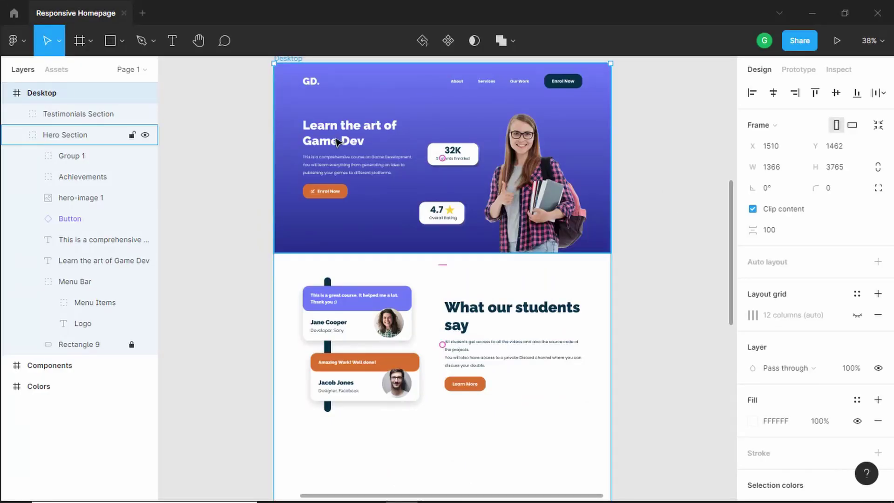
Select the Hero Section's blue gradient rectangle and paste a copy of it.
{"action": "key", "text": "Escape"}
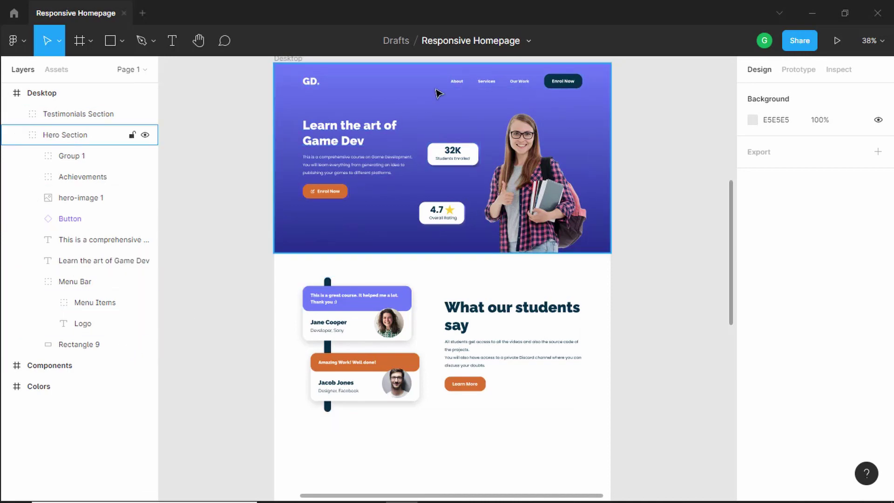
{"action": "left_click", "coordinate": [421, 107]}
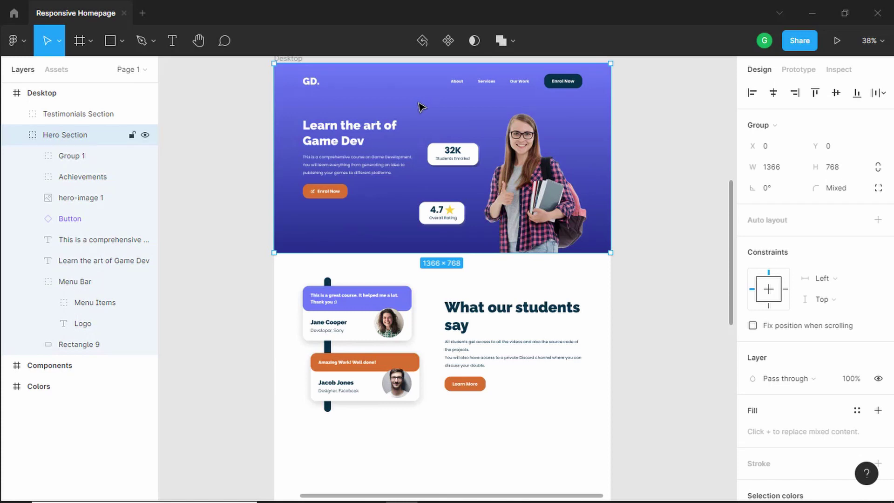
{"action": "left_click", "coordinate": [421, 108]}
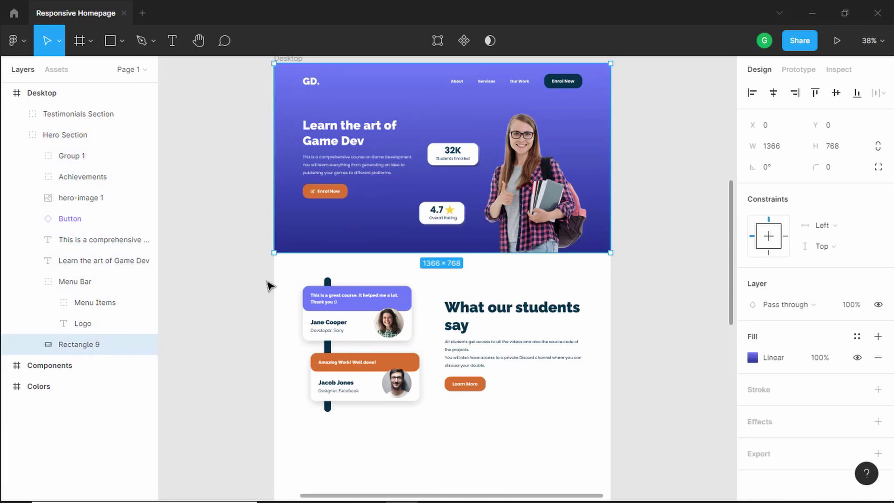
{"action": "scroll", "coordinate": [381, 279], "scroll_direction": "up", "scroll_amount": 3}
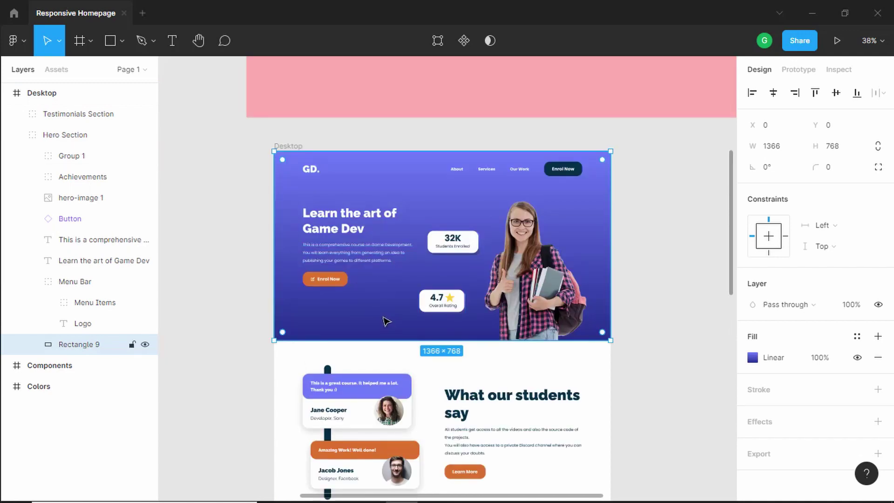
{"action": "scroll", "coordinate": [386, 320], "scroll_direction": "down", "scroll_amount": 10}
{"action": "left_click", "coordinate": [425, 254]}
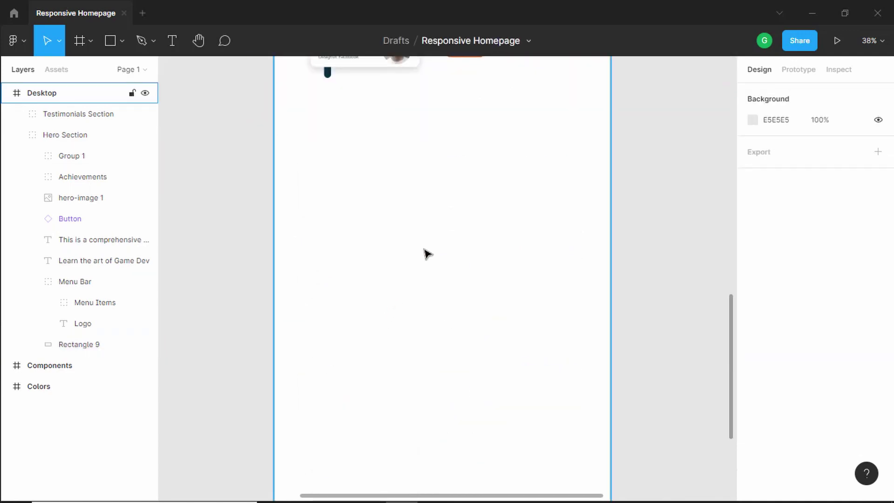
{"action": "key", "text": "ctrl+v"}
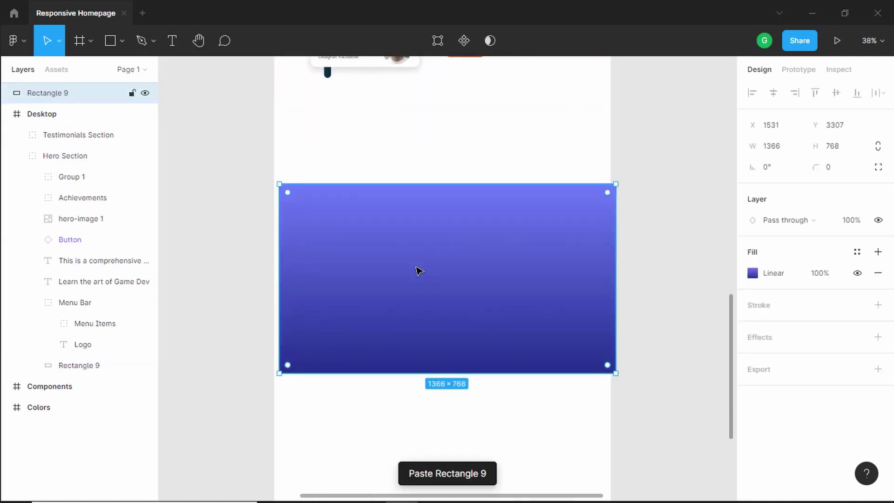
Move the 1366 × 768 gradient copy into the Desktop frame, 100 px below the Testimonials Section.
{"action": "scroll", "coordinate": [418, 272], "scroll_direction": "up", "scroll_amount": 2}
{"action": "left_click_drag", "start_coordinate": [437, 313], "coordinate": [425, 291]}
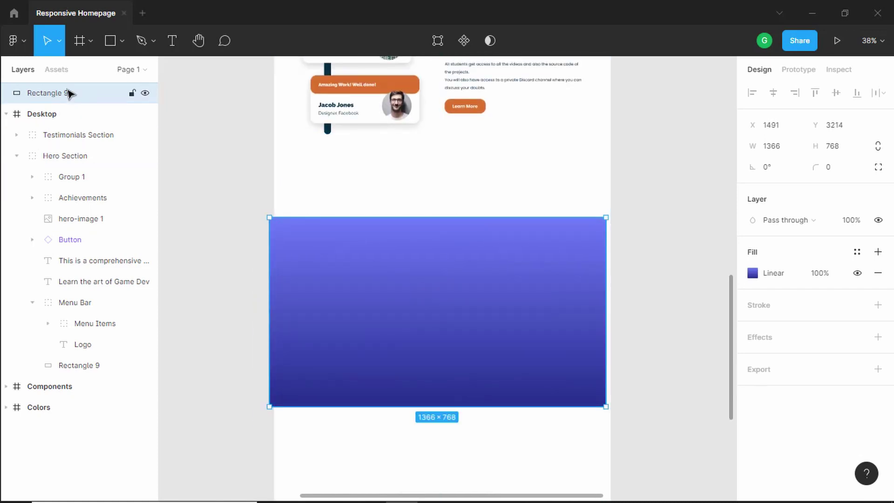
{"action": "left_click_drag", "start_coordinate": [70, 94], "coordinate": [69, 116]}
{"action": "scroll", "coordinate": [397, 226], "scroll_direction": "up", "scroll_amount": 2}
{"action": "scroll", "coordinate": [399, 229], "scroll_direction": "up", "scroll_amount": 5}
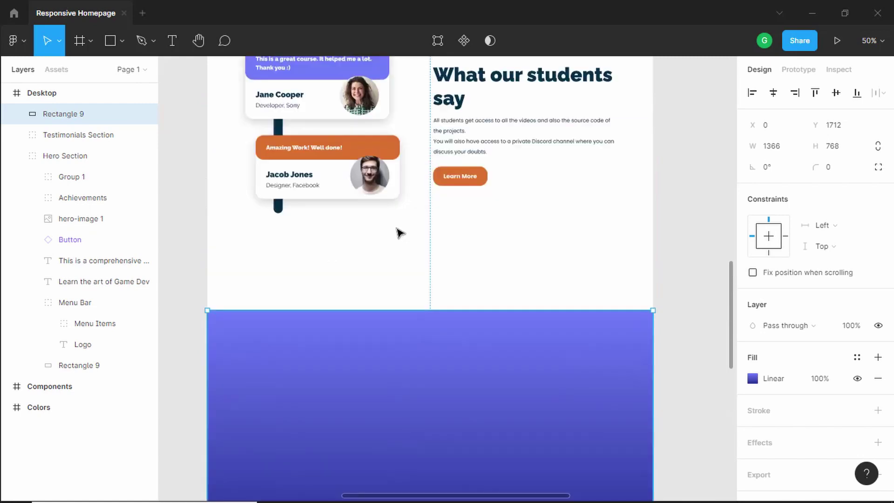
{"action": "scroll", "coordinate": [398, 233], "scroll_direction": "down", "scroll_amount": 1}
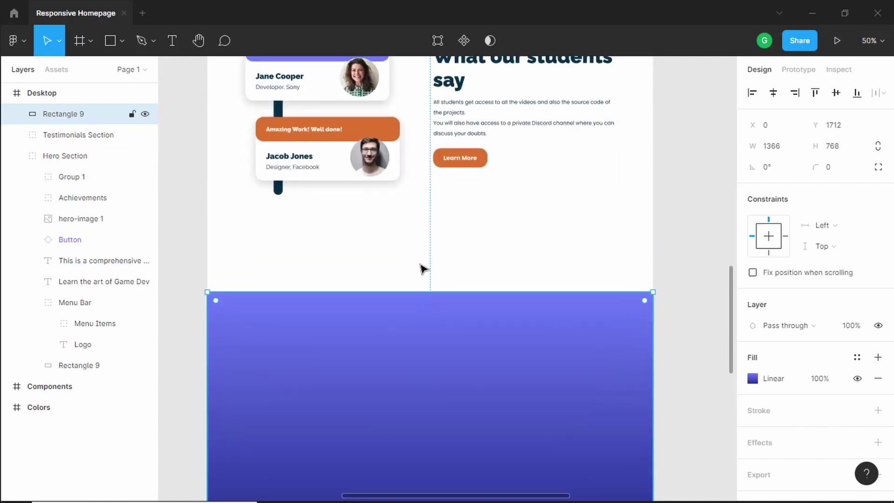
{"action": "key", "text": "alt"}
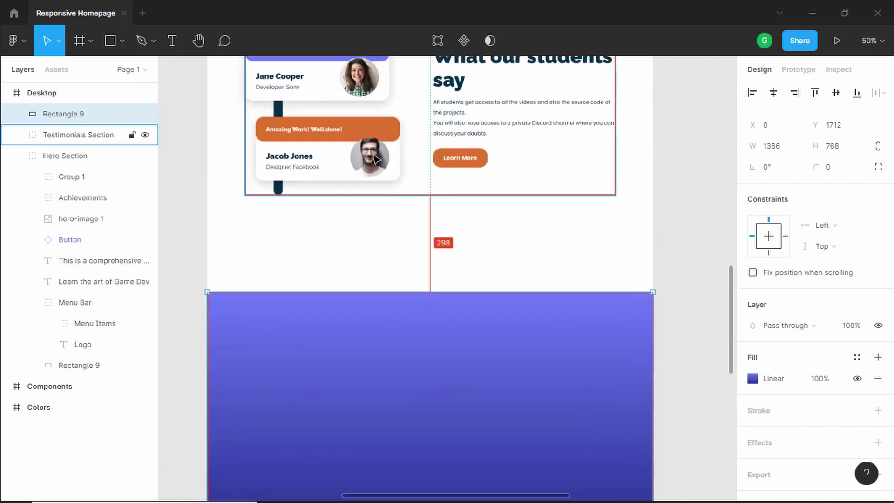
{"action": "key", "text": "shift+Up"}
{"action": "key", "text": "shift+Up"}
{"action": "key", "text": "shift+Up"}
{"action": "key", "text": "shift+Up"}
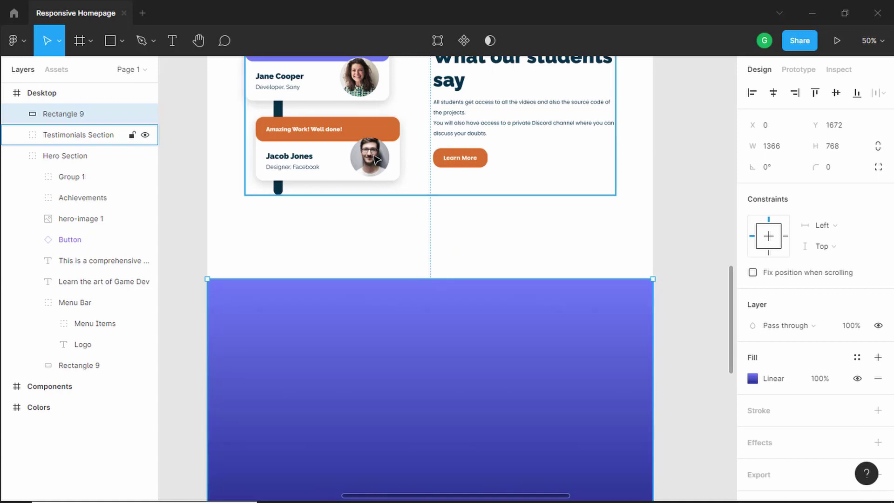
{"action": "key", "text": "shift+Up"}
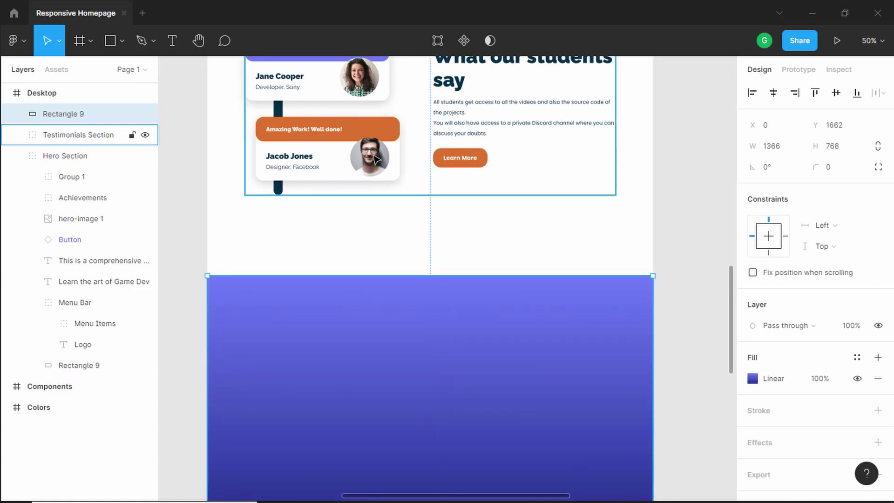
{"action": "key", "text": "shift+Up"}
{"action": "key", "text": "shift+Up"}
{"action": "key", "text": "shift+Up"}
{"action": "key", "text": "shift+Up"}
{"action": "key", "text": "shift+Up"}
{"action": "key", "text": "shift+Up"}
{"action": "key", "text": "shift+Up"}
{"action": "key", "text": "shift+Up"}
{"action": "key", "text": "shift+Up"}
{"action": "key", "text": "shift+Up"}
{"action": "key", "text": "shift+Up"}
{"action": "key", "text": "shift+Up"}
{"action": "key", "text": "shift+Up"}
{"action": "key", "text": "shift+Up"}
{"action": "key", "text": "shift+Up"}
{"action": "scroll", "coordinate": [363, 135], "scroll_direction": "down", "scroll_amount": 2}
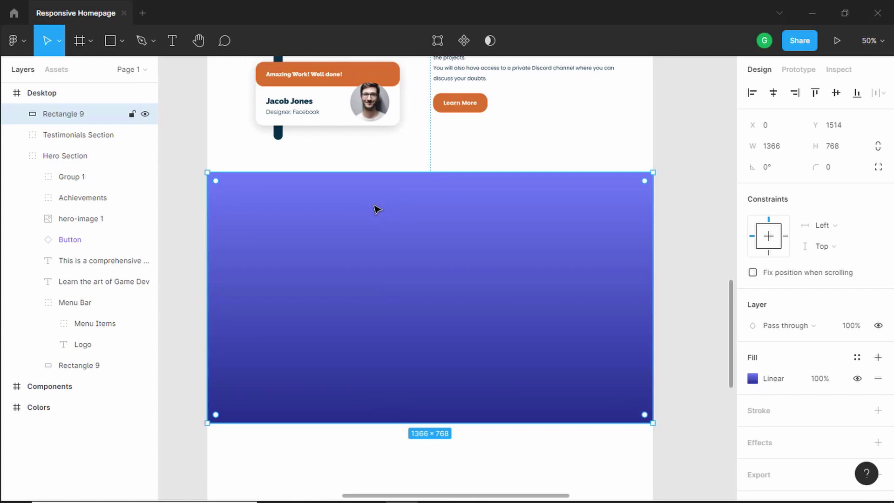
{"action": "key", "text": "alt+Tab"}
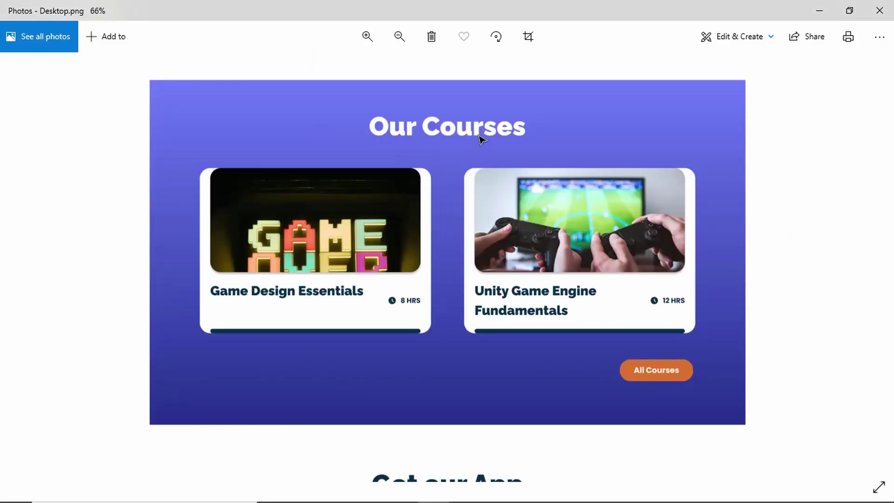
Place a white Heading 2 component reading 'Our Courses' on the gradient band.
{"action": "key", "text": "alt+Tab"}
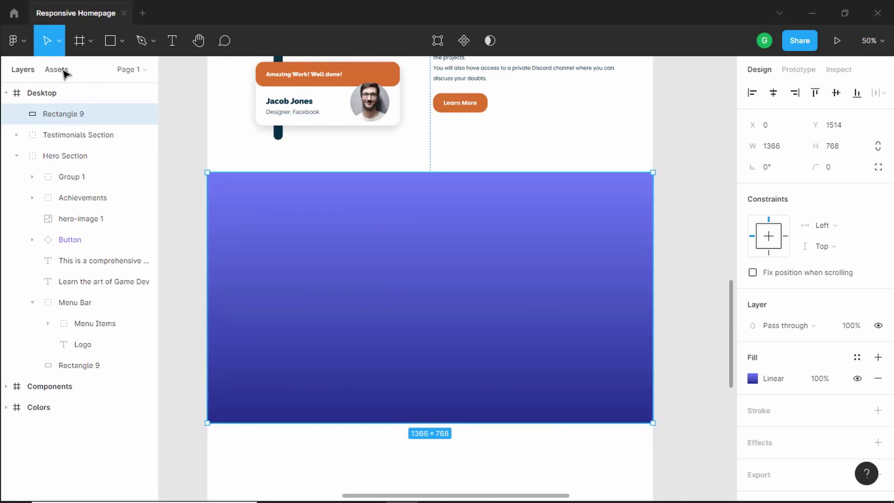
{"action": "left_click", "coordinate": [65, 73]}
{"action": "left_click", "coordinate": [31, 266]}
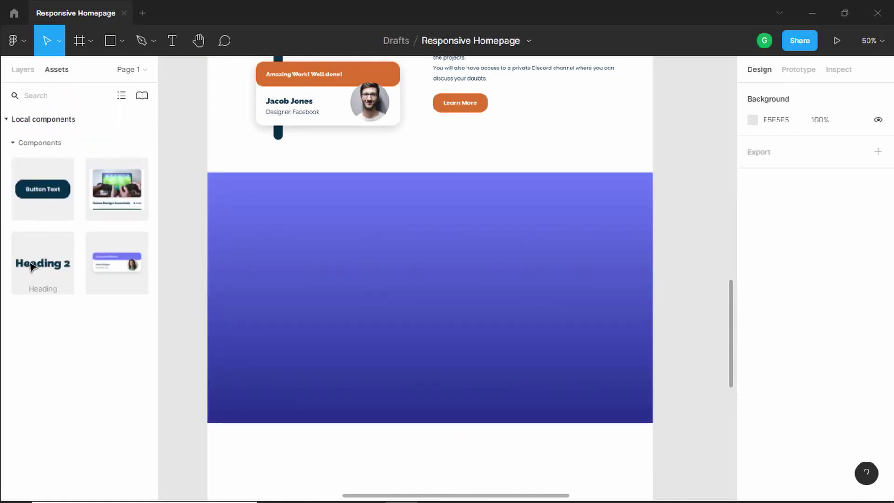
{"action": "left_click_drag", "start_coordinate": [31, 268], "coordinate": [444, 211]}
{"action": "key", "text": "alt+Tab"}
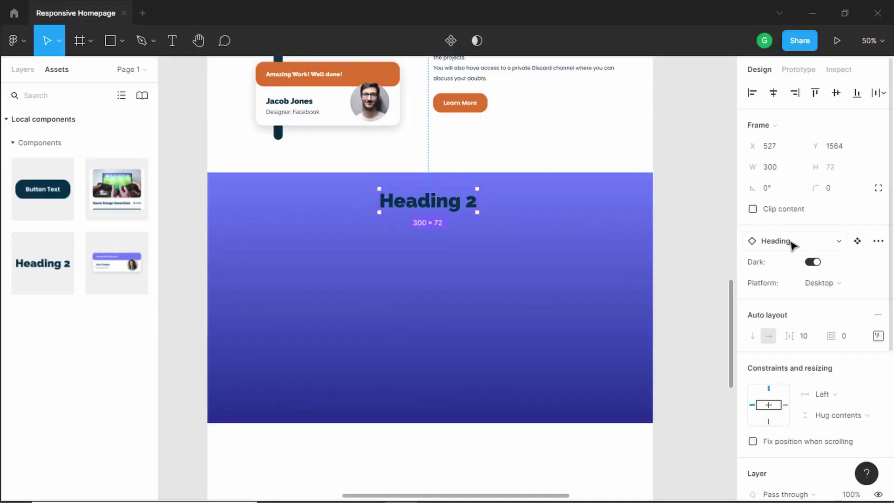
{"action": "left_click", "coordinate": [812, 262]}
{"action": "key", "text": "alt+Tab"}
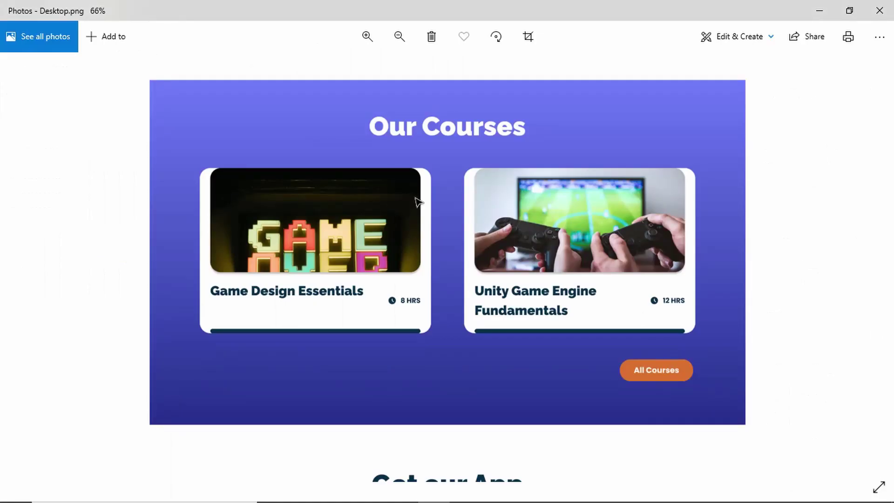
{"action": "key", "text": "alt+Tab"}
{"action": "key", "text": "alt+Tab"}
{"action": "key", "text": "alt+Tab"}
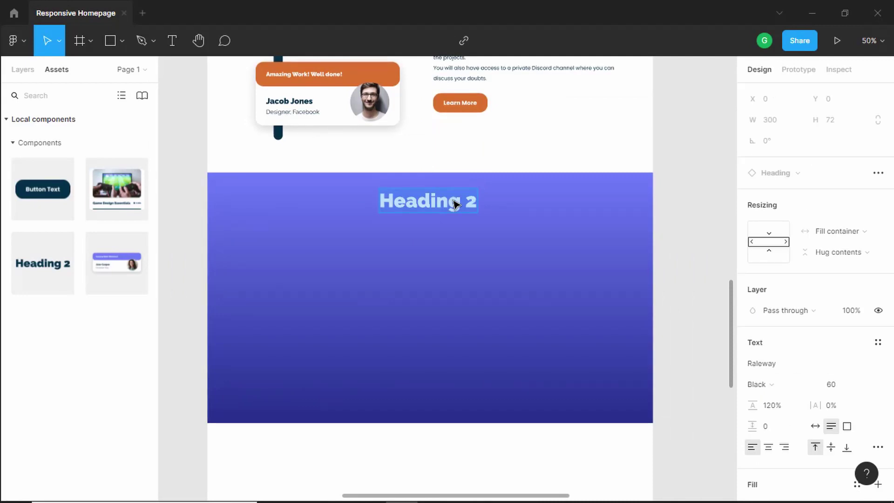
{"action": "type", "text": "Our Courses"}
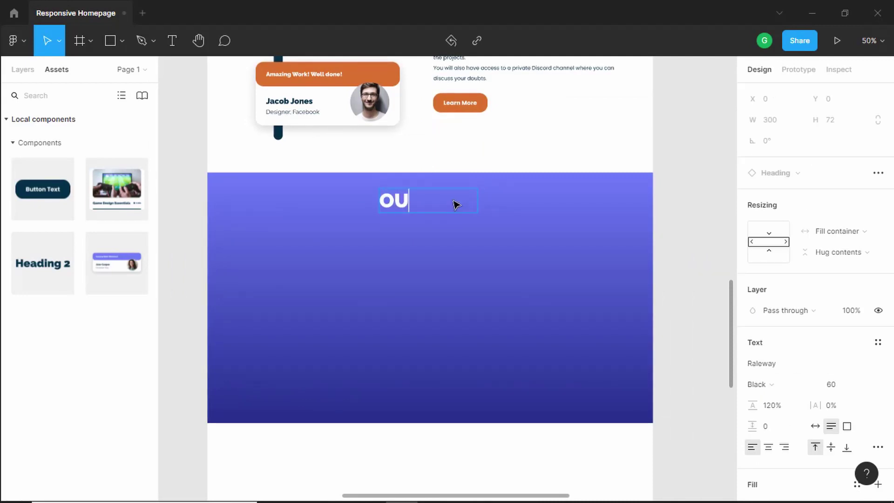
{"action": "key", "text": "Escape"}
Widen the heading to 524 px, centre it in the band with centred text, and lower it slightly.
{"action": "left_click_drag", "start_coordinate": [380, 217], "coordinate": [306, 215]}
{"action": "left_click_drag", "start_coordinate": [393, 201], "coordinate": [415, 201]}
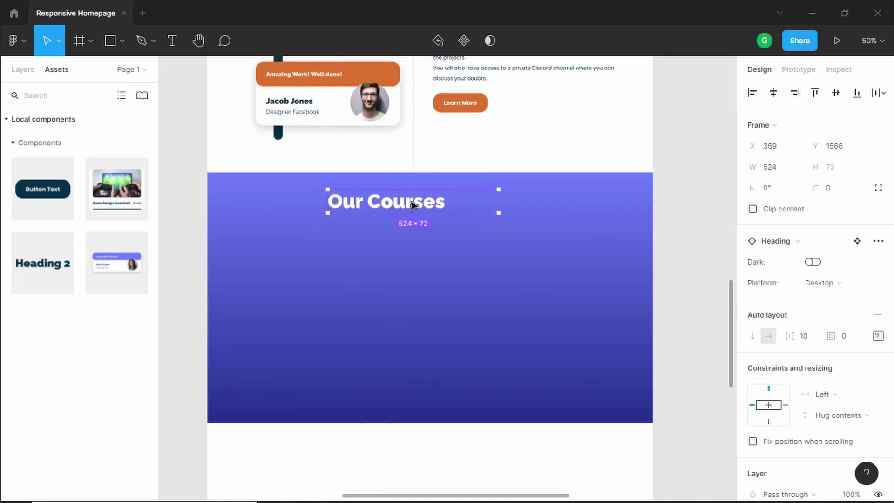
{"action": "left_click", "coordinate": [774, 96]}
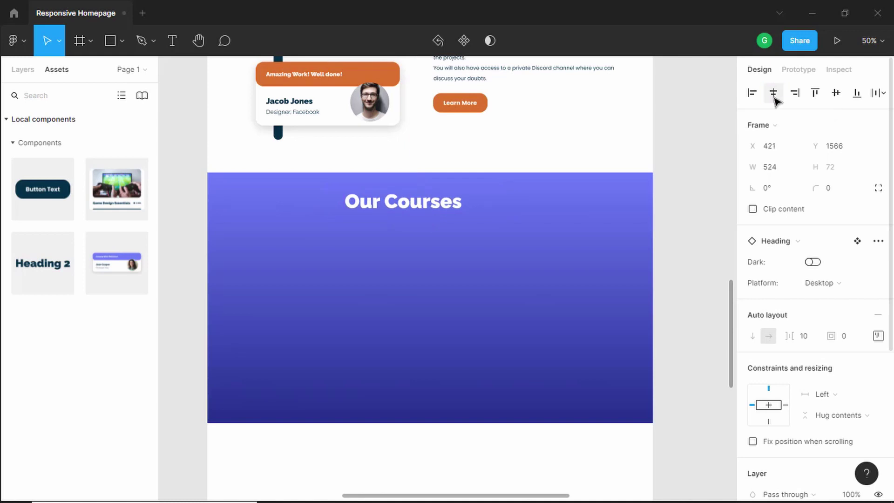
{"action": "double_click", "coordinate": [427, 206]}
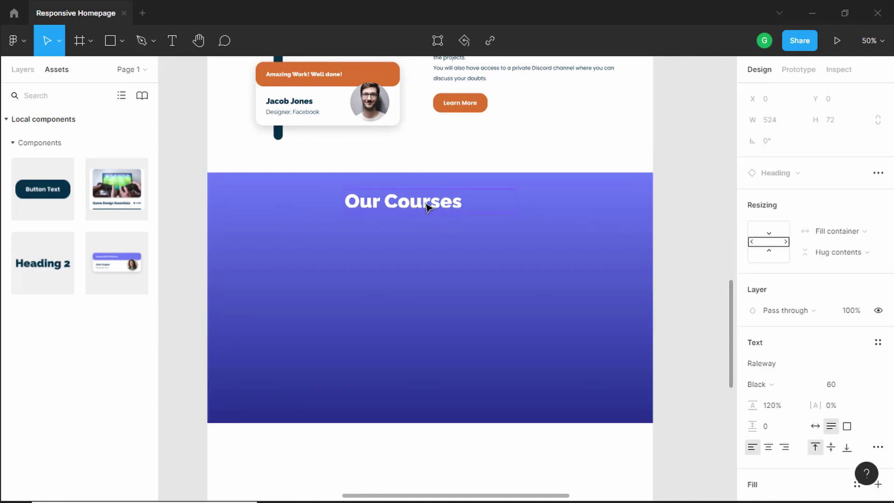
{"action": "scroll", "coordinate": [760, 323], "scroll_direction": "down", "scroll_amount": 3}
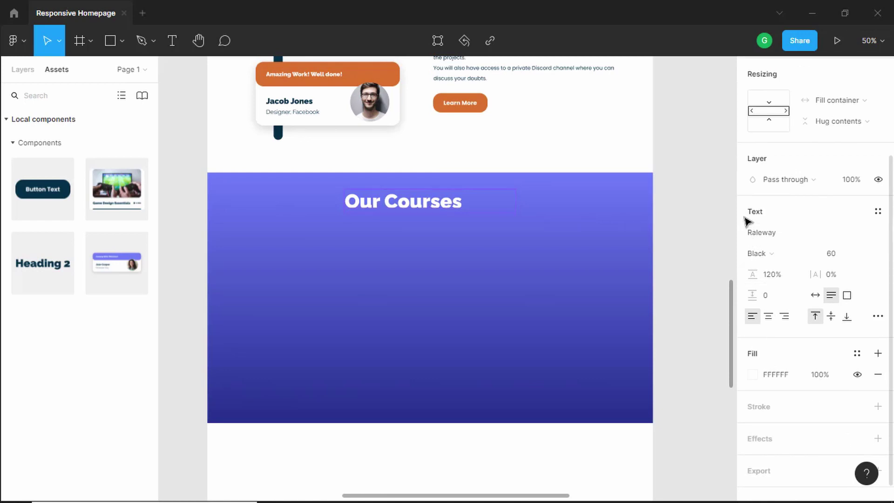
{"action": "left_click", "coordinate": [768, 318]}
{"action": "key", "text": "Escape"}
{"action": "scroll", "coordinate": [448, 181], "scroll_direction": "down", "scroll_amount": 2, "text": "ctrl"}
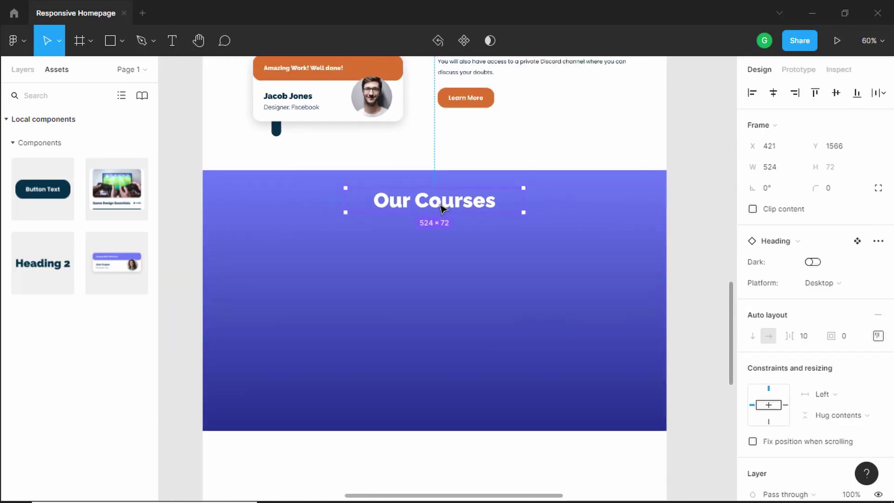
{"action": "key", "text": "alt"}
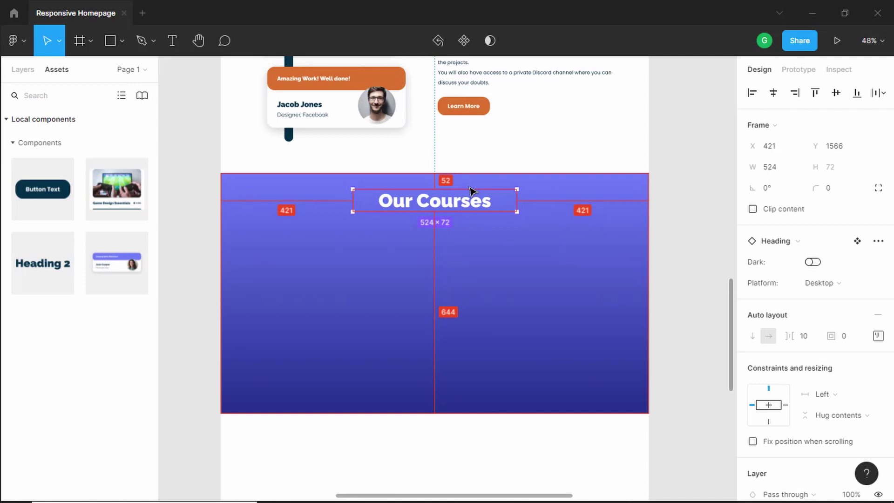
{"action": "left_click_drag", "start_coordinate": [472, 190], "coordinate": [471, 195]}
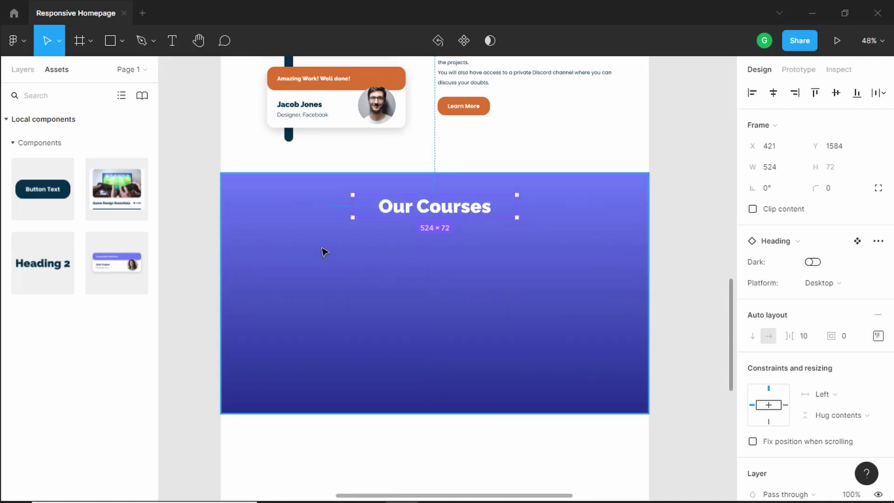
{"action": "key", "text": "alt+Tab"}
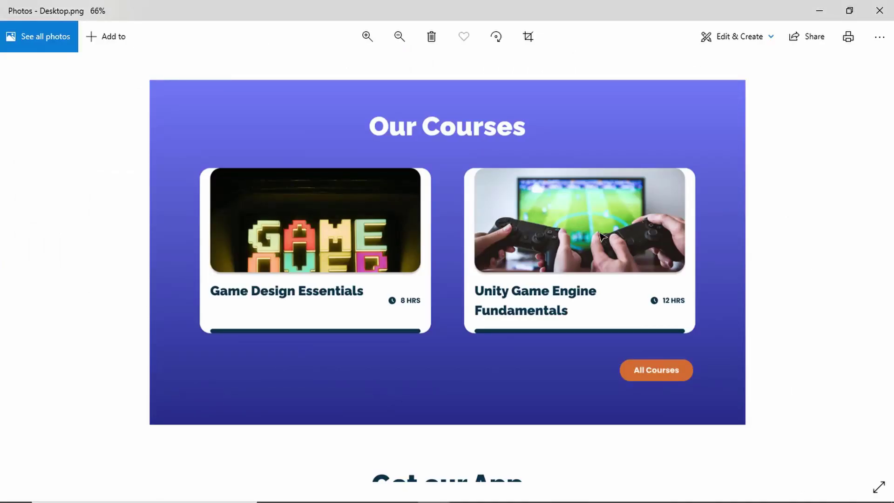
Place a Course card in the purple section and set its width to 526 px.
{"action": "key", "text": "alt+Tab"}
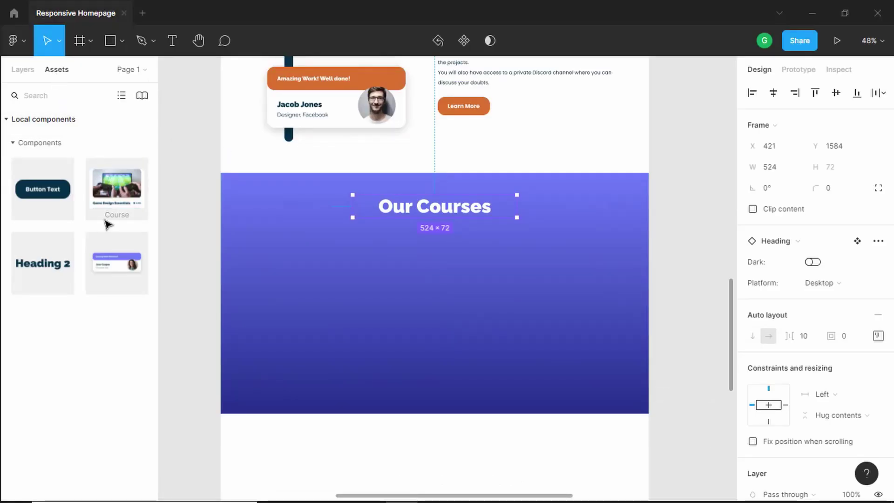
{"action": "left_click_drag", "start_coordinate": [112, 181], "coordinate": [328, 295]}
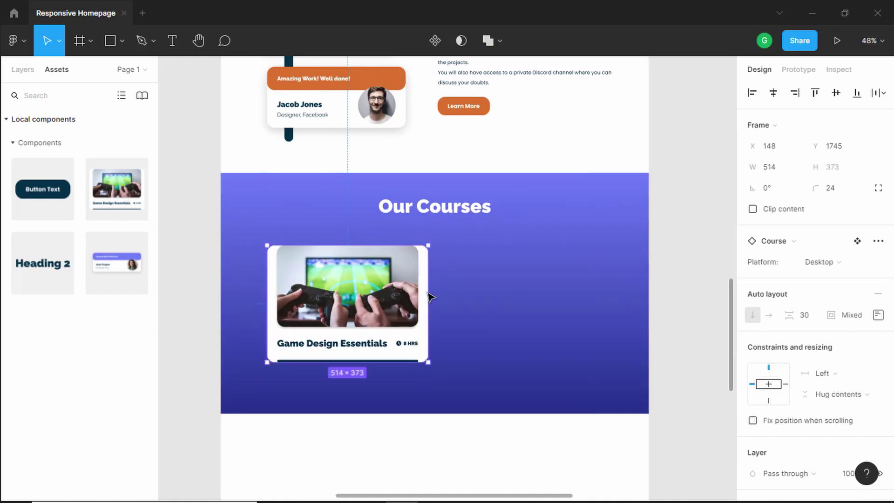
{"action": "left_click_drag", "start_coordinate": [428, 297], "coordinate": [434, 295]}
{"action": "left_click", "coordinate": [792, 171]}
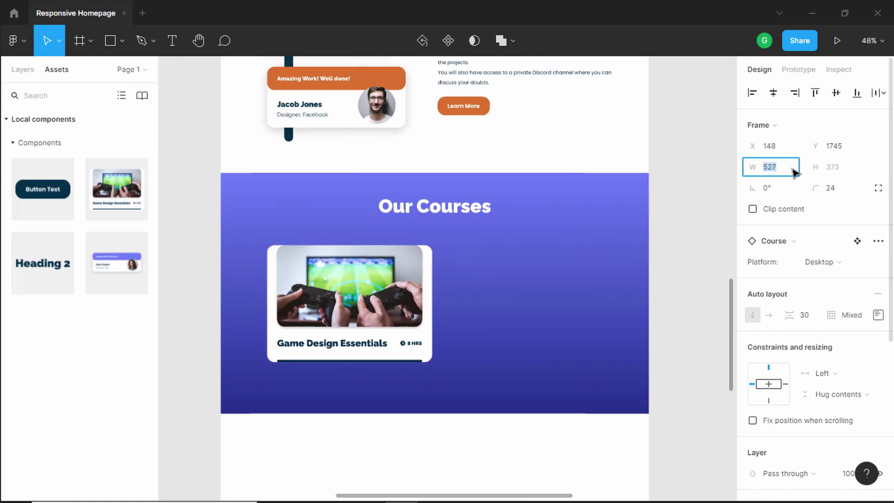
{"action": "key", "text": "Escape"}
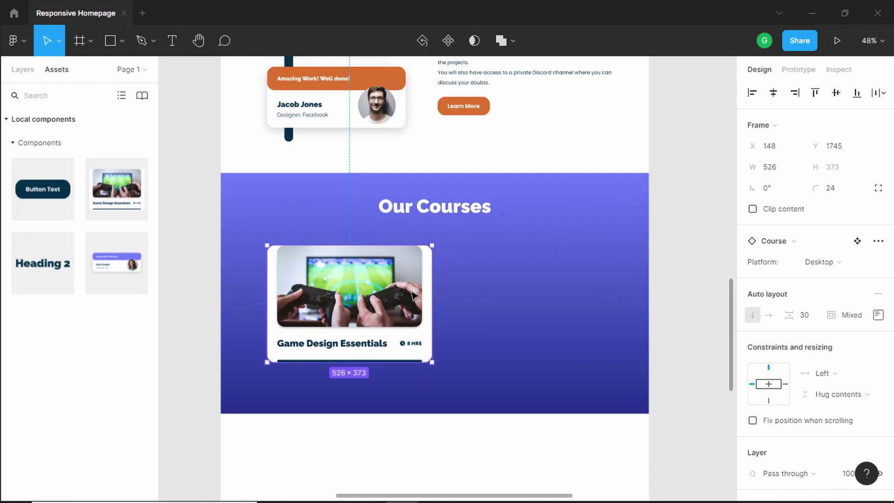
Duplicate the card to its right, 51 px apart, and nudge both up toward the heading.
{"action": "left_click_drag", "start_coordinate": [358, 295], "coordinate": [543, 295]}
{"action": "left_click", "coordinate": [358, 285], "text": "shift"}
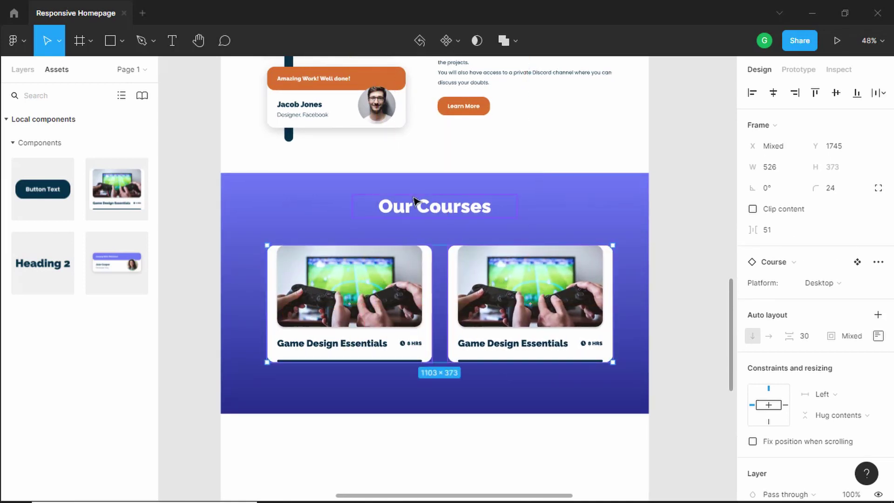
{"action": "key", "text": "alt"}
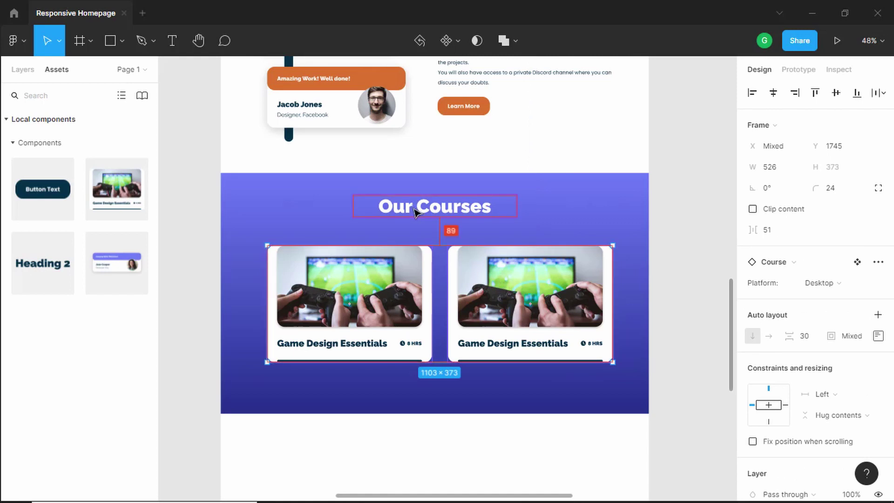
{"action": "key", "text": "shift+Up"}
{"action": "key", "text": "shift+Up"}
{"action": "key", "text": "shift+Up"}
{"action": "key", "text": "Up"}
{"action": "key", "text": "Up"}
{"action": "key", "text": "Up"}
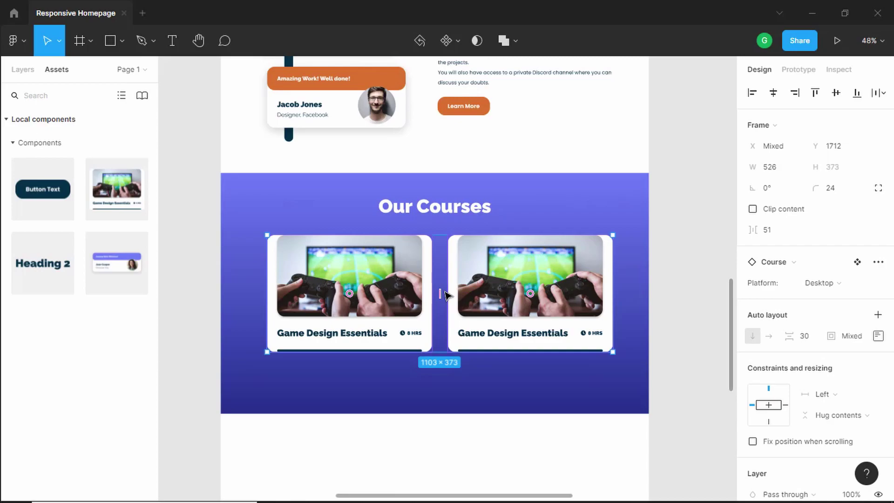
{"action": "key", "text": "alt+Tab"}
{"action": "key", "text": "alt+Tab"}
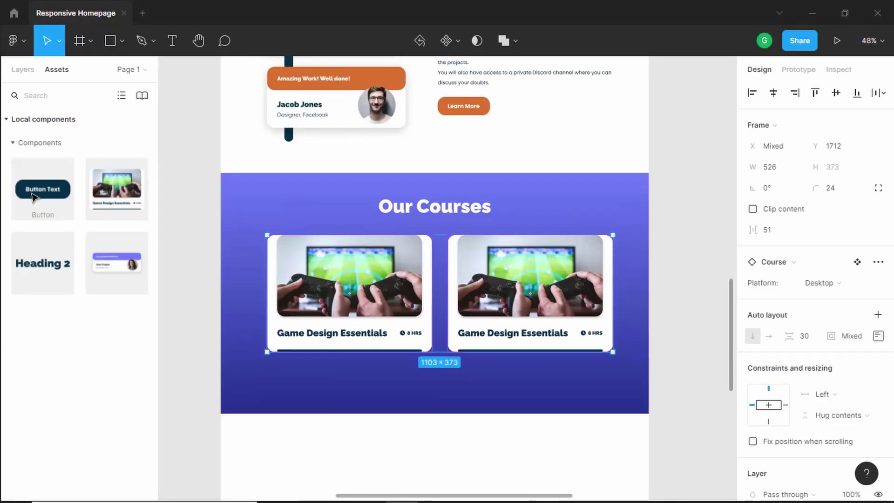
Place the Button component below the cards, turn Dark off for orange, and shift it under the right card.
{"action": "left_click_drag", "start_coordinate": [32, 196], "coordinate": [564, 386]}
{"action": "key", "text": "alt+Tab"}
{"action": "key", "text": "alt+Tab"}
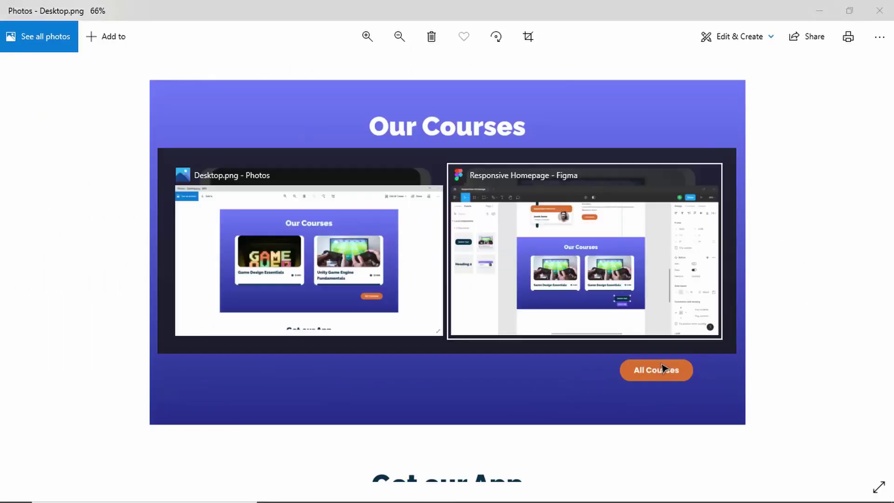
{"action": "left_click", "coordinate": [814, 282]}
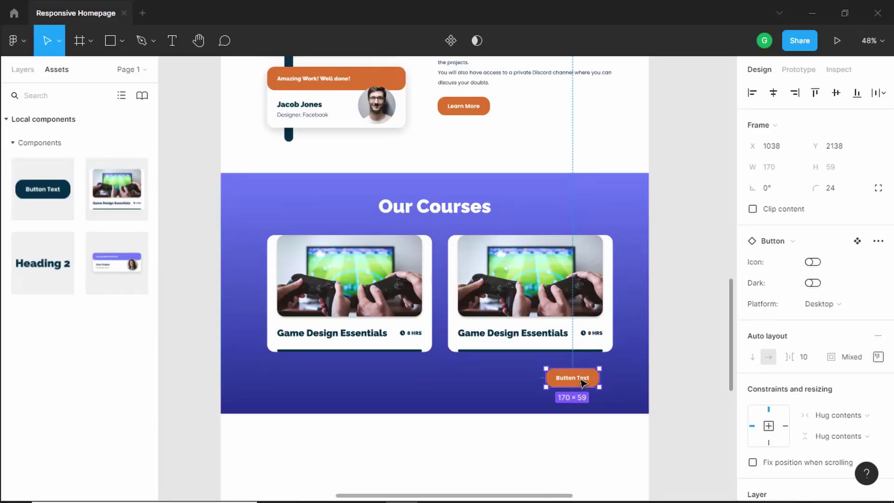
{"action": "mouse_move", "coordinate": [574, 384]}
{"action": "left_mouse_down"}
{"action": "mouse_move", "coordinate": [592, 382]}
{"action": "mouse_move", "coordinate": [584, 385]}
{"action": "left_mouse_up"}
Change the button's label text to 'All Courses'.
{"action": "key", "text": "alt+Tab"}
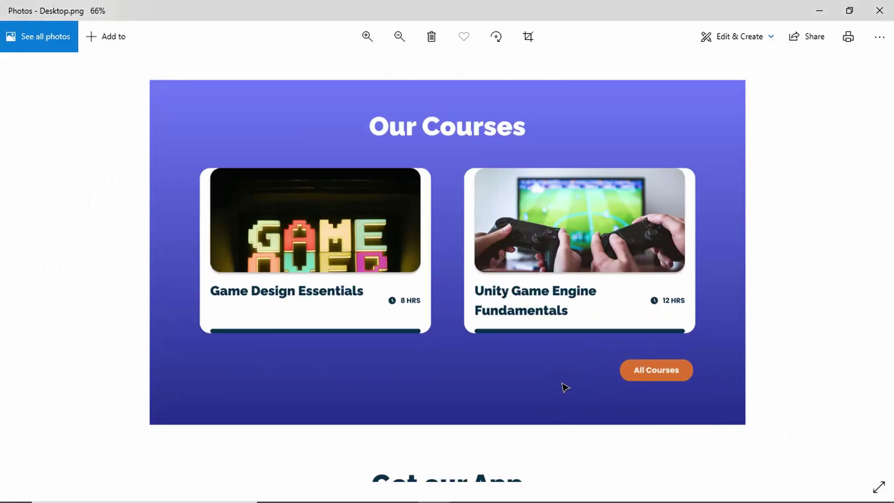
{"action": "key", "text": "alt+Tab"}
{"action": "double_click", "coordinate": [585, 383]}
{"action": "type", "text": "All Courses"}
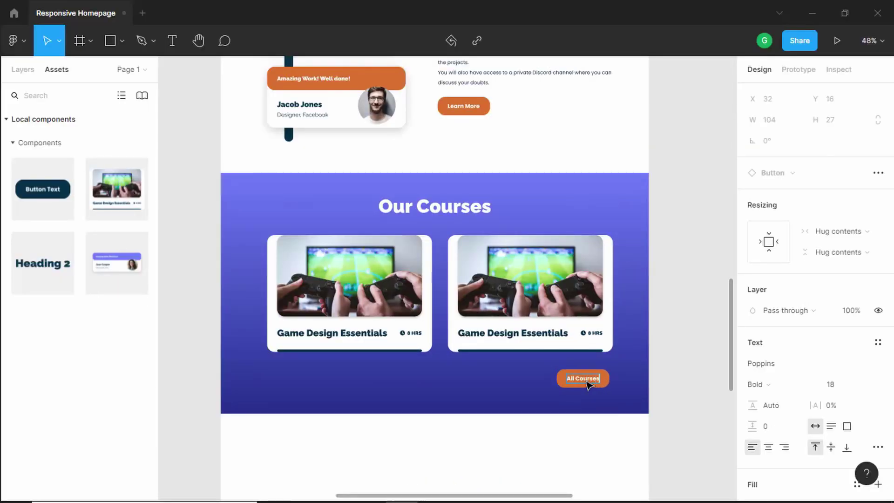
{"action": "key", "text": "Escape"}
{"action": "key", "text": "Escape"}
Shrink the Our Courses frame from 768 to 748 px tall, checking the button's spacing to its edges.
{"action": "scroll", "coordinate": [614, 410], "scroll_direction": "up", "scroll_amount": 5}
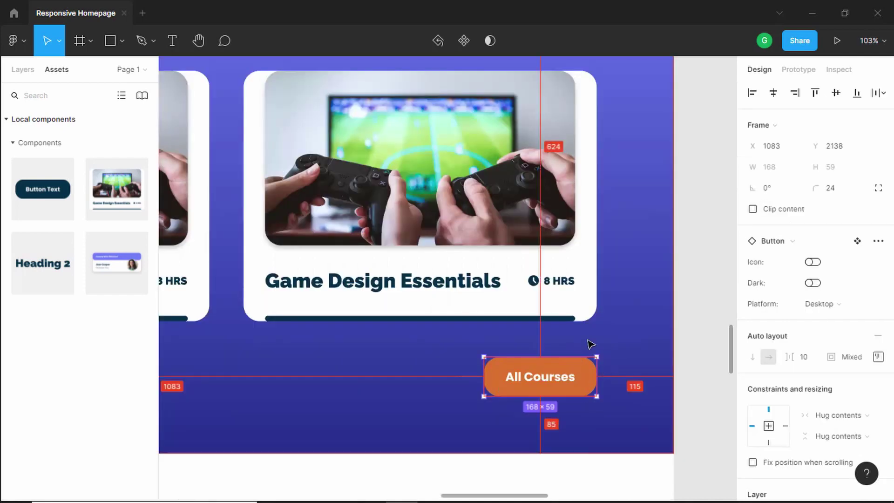
{"action": "scroll", "coordinate": [573, 319], "scroll_direction": "down", "scroll_amount": 5}
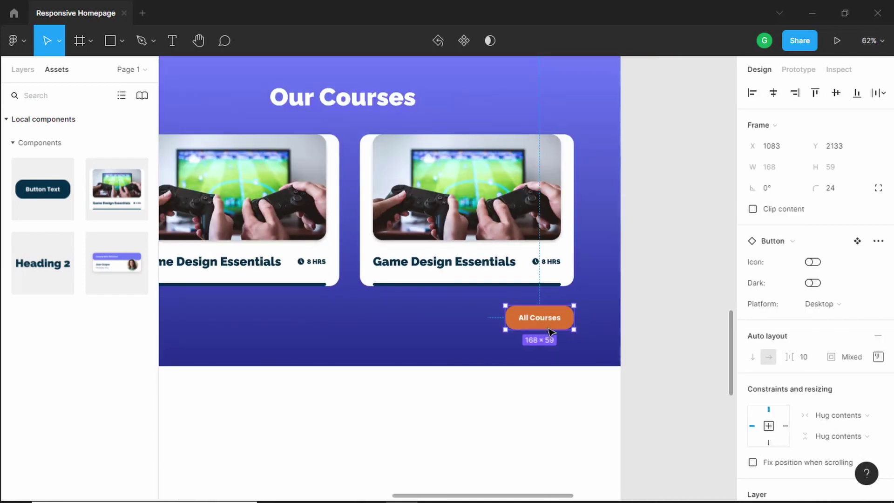
{"action": "left_click", "coordinate": [539, 353]}
{"action": "scroll", "coordinate": [539, 353], "scroll_direction": "up", "scroll_amount": 1}
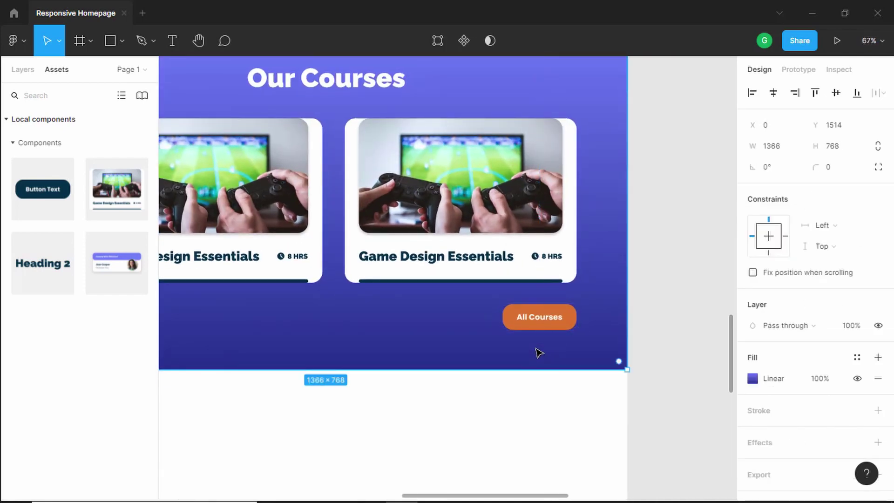
{"action": "key", "text": "alt"}
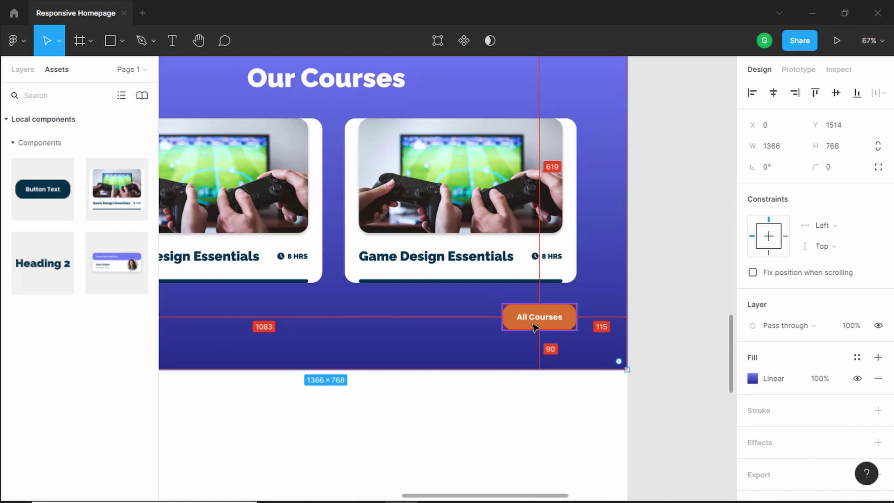
{"action": "key", "text": "ctrl"}
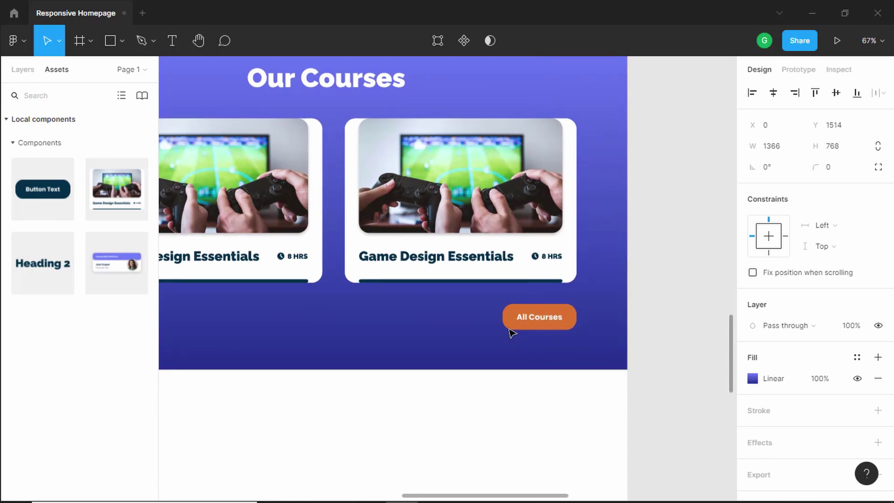
{"action": "key", "text": "ctrl+Up"}
{"action": "key", "text": "ctrl+Up"}
{"action": "key", "text": "ctrl+Up"}
{"action": "key", "text": "ctrl+Up"}
{"action": "key", "text": "ctrl+Up"}
{"action": "key", "text": "ctrl+Up"}
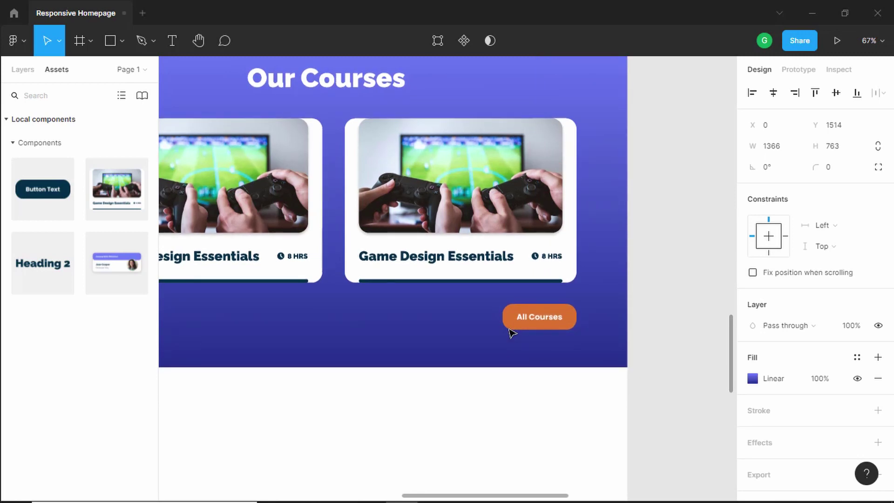
{"action": "key", "text": "ctrl+Up"}
{"action": "key", "text": "ctrl+Up"}
{"action": "key", "text": "ctrl+Up"}
{"action": "key", "text": "alt"}
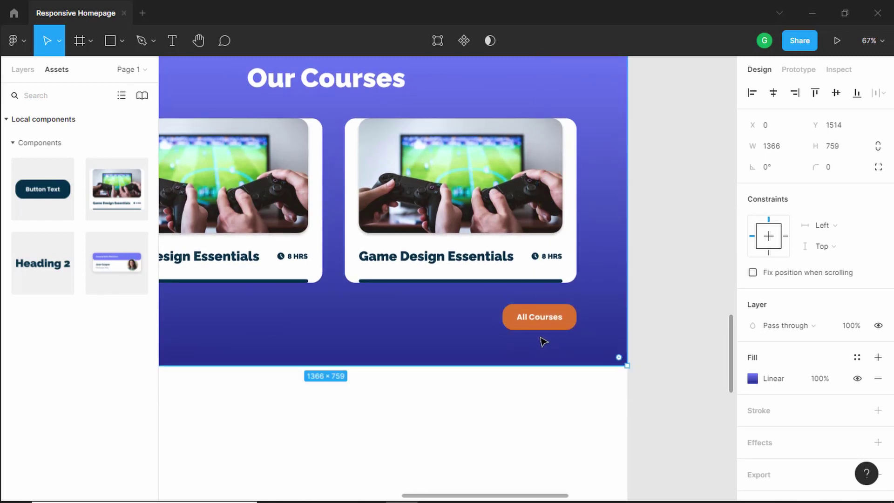
{"action": "key", "text": "ctrl+Up"}
{"action": "key", "text": "ctrl+Up"}
{"action": "key", "text": "ctrl+Up"}
{"action": "key", "text": "ctrl+Up"}
{"action": "key", "text": "ctrl+Up"}
{"action": "key", "text": "ctrl+Up"}
{"action": "key", "text": "ctrl+Up"}
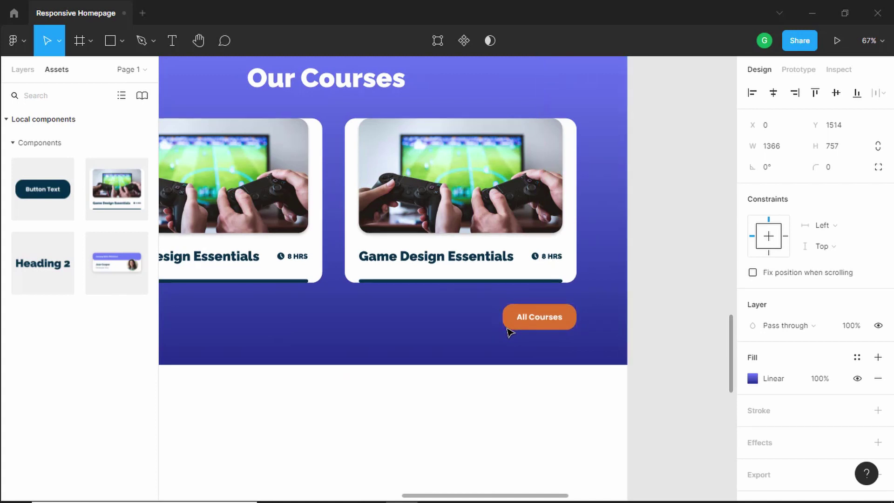
{"action": "key", "text": "ctrl+Up"}
{"action": "key", "text": "ctrl+Up"}
{"action": "key", "text": "ctrl+Up"}
{"action": "key", "text": "ctrl+Up"}
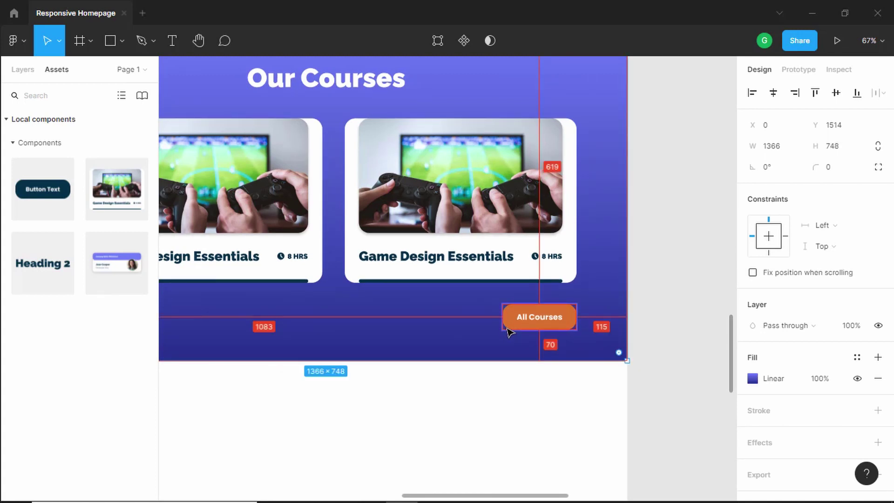
{"action": "scroll", "coordinate": [508, 332], "scroll_direction": "down", "scroll_amount": 5}
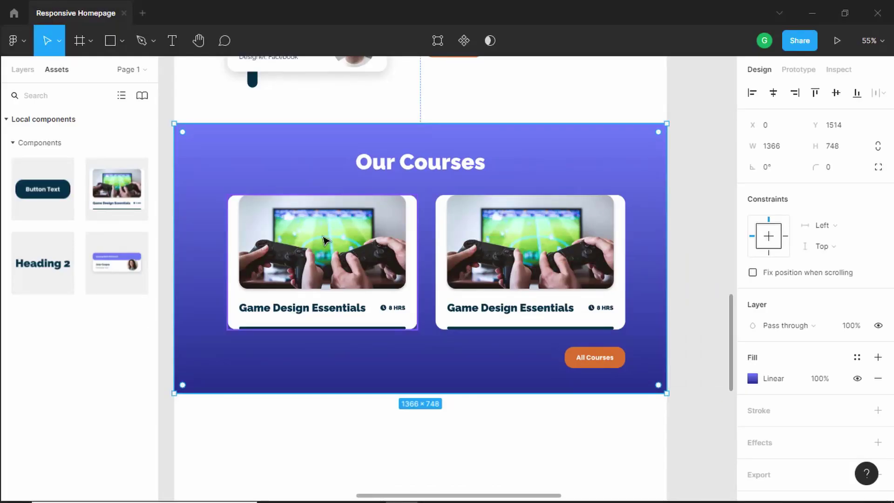
Select the first course card's image and launch the Pexels stock photo plugin.
{"action": "double_click", "coordinate": [325, 240]}
{"action": "right_click", "coordinate": [324, 240]}
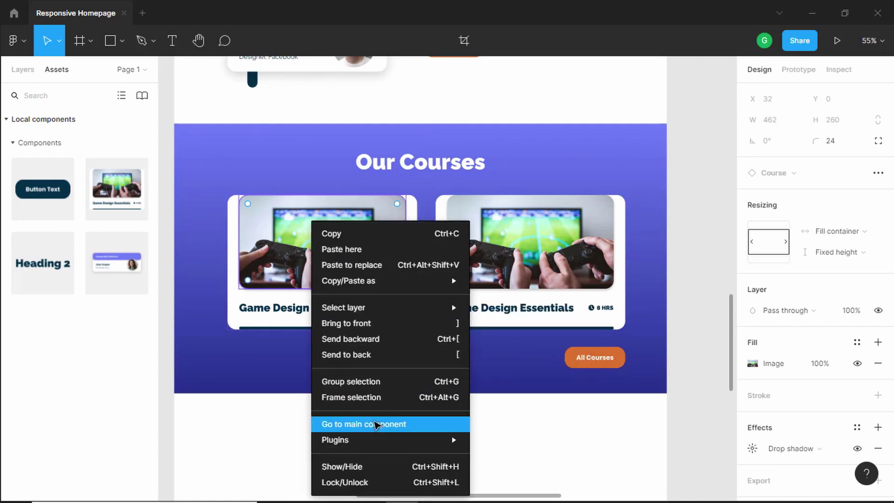
{"action": "mouse_move", "coordinate": [343, 434]}
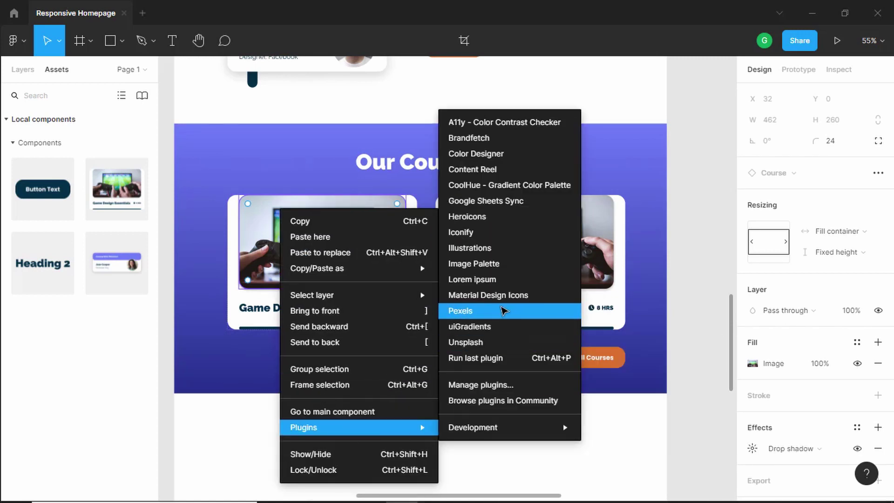
{"action": "left_click", "coordinate": [505, 310]}
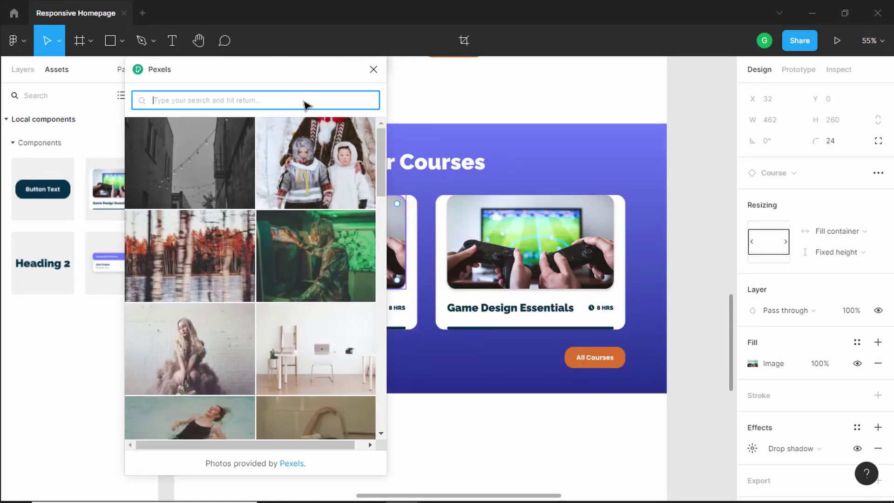
Search Pexels for 'game' and fill the card image with the Mario figurines photo.
{"action": "type", "text": "game"}
{"action": "key", "text": "Return"}
{"action": "scroll", "coordinate": [185, 283], "scroll_direction": "down", "scroll_amount": 4}
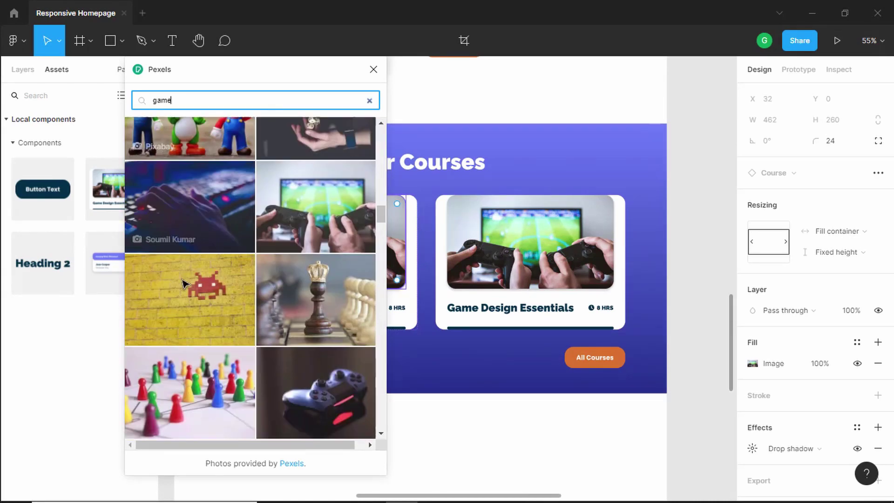
{"action": "scroll", "coordinate": [185, 283], "scroll_direction": "up", "scroll_amount": 3}
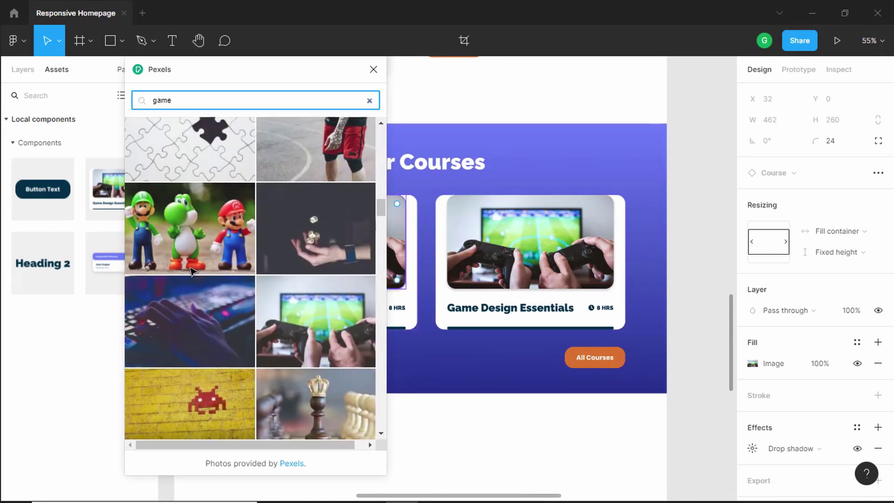
{"action": "left_click", "coordinate": [208, 217]}
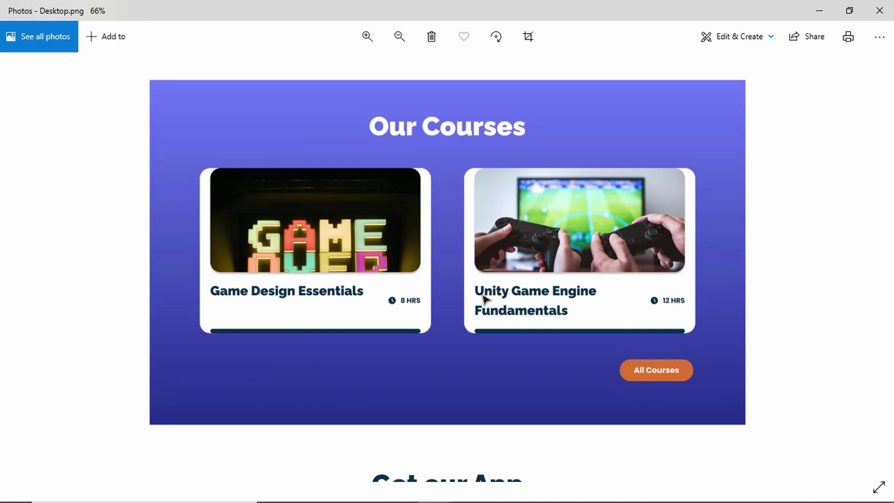
{"action": "key", "text": "alt+Tab"}
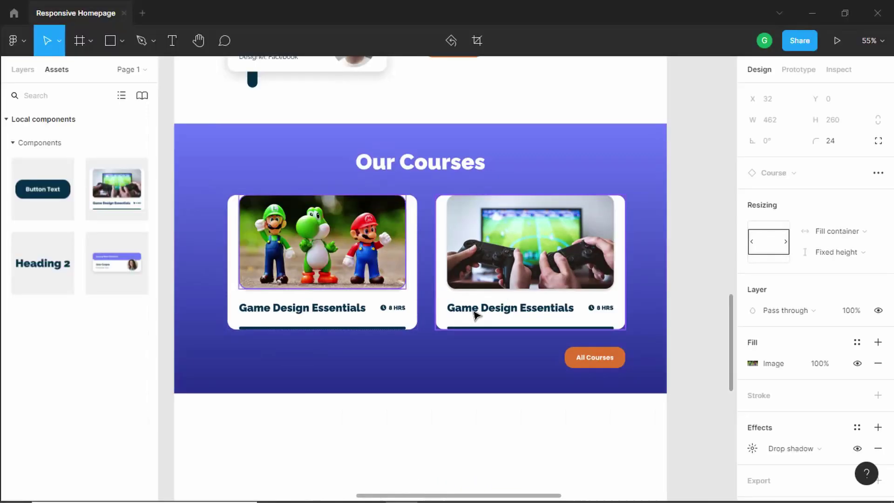
{"action": "key", "text": "alt+Tab"}
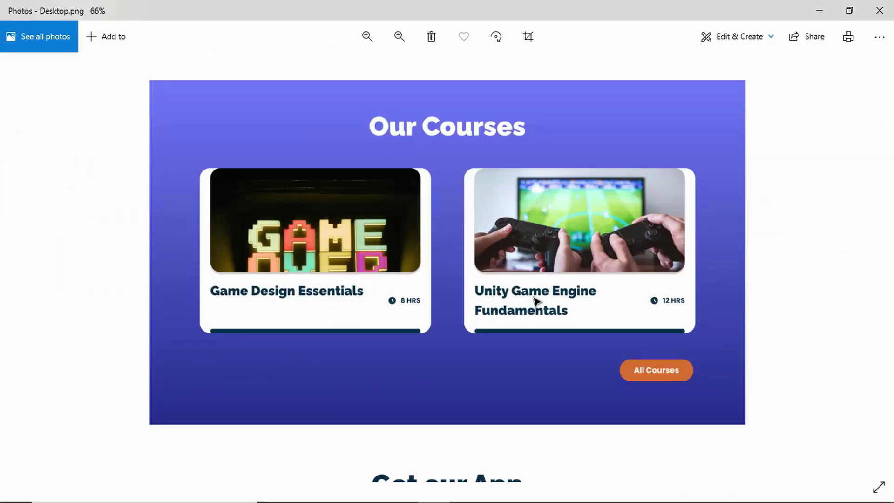
{"action": "key", "text": "alt+Tab"}
Retitle the second course card 'Unity Game Engine Fundamentals'.
{"action": "scroll", "coordinate": [523, 316], "scroll_direction": "up", "scroll_amount": 5}
{"action": "double_click", "coordinate": [524, 312]}
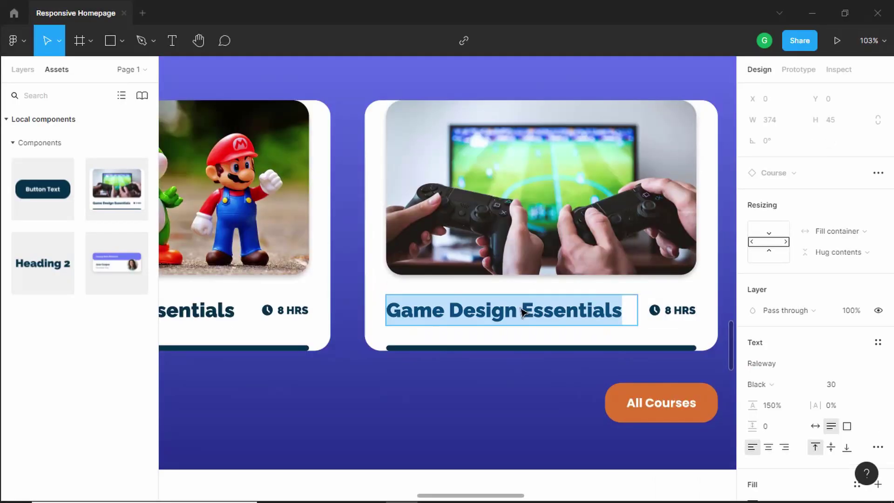
{"action": "type", "text": "Un"}
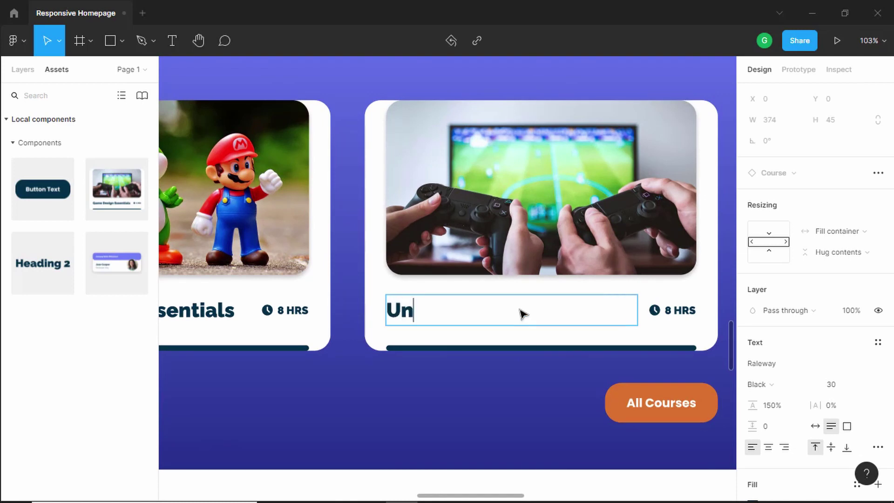
{"action": "type", "text": "ity Game E"}
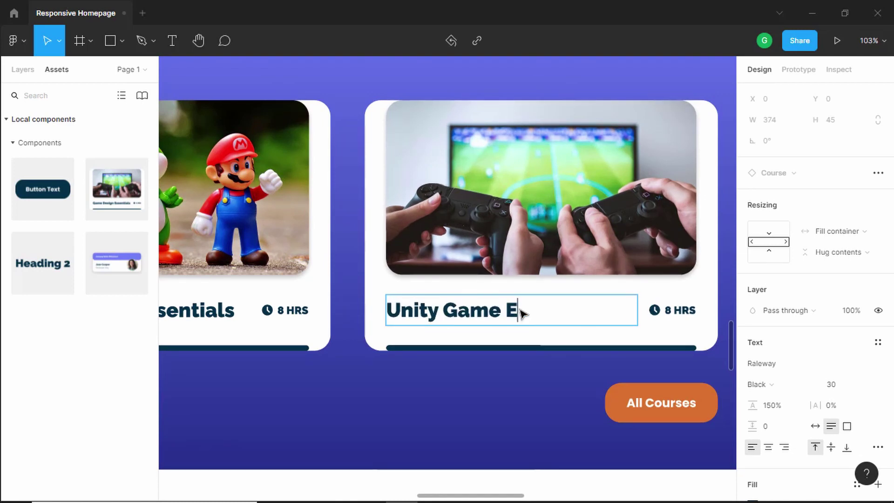
{"action": "type", "text": "ngine Fundamentals"}
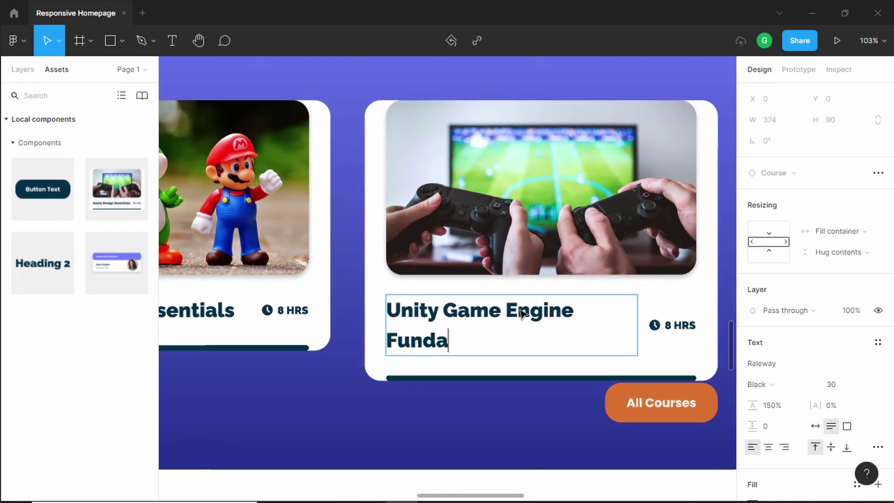
{"action": "scroll", "coordinate": [572, 333], "scroll_direction": "down", "scroll_amount": 3}
{"action": "key", "text": "Escape"}
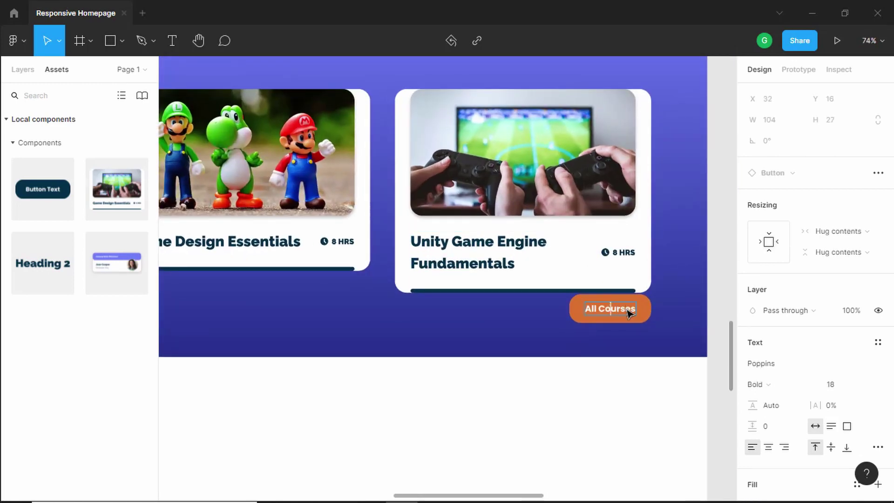
Nudge the All Courses button down and extend the courses band to 1366 × 818.
{"action": "left_click", "coordinate": [584, 315]}
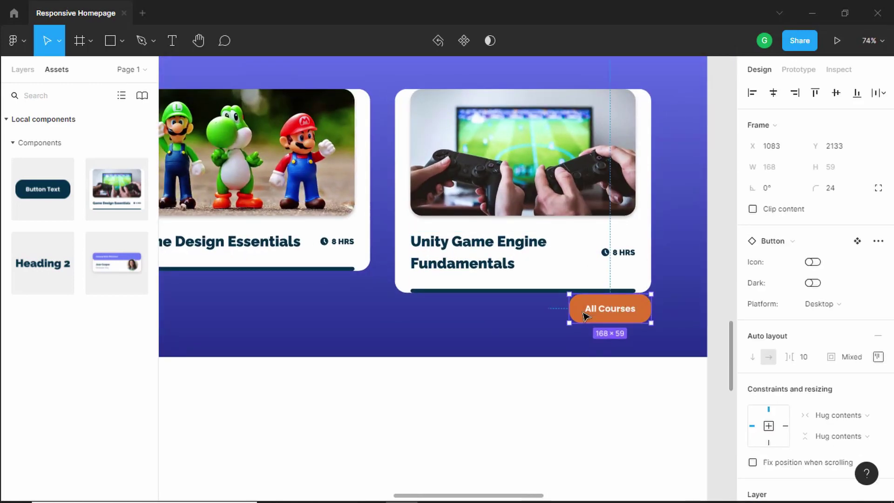
{"action": "key", "text": "shift+Down"}
{"action": "key", "text": "shift+Down"}
{"action": "key", "text": "shift+Down"}
{"action": "key", "text": "shift+Down"}
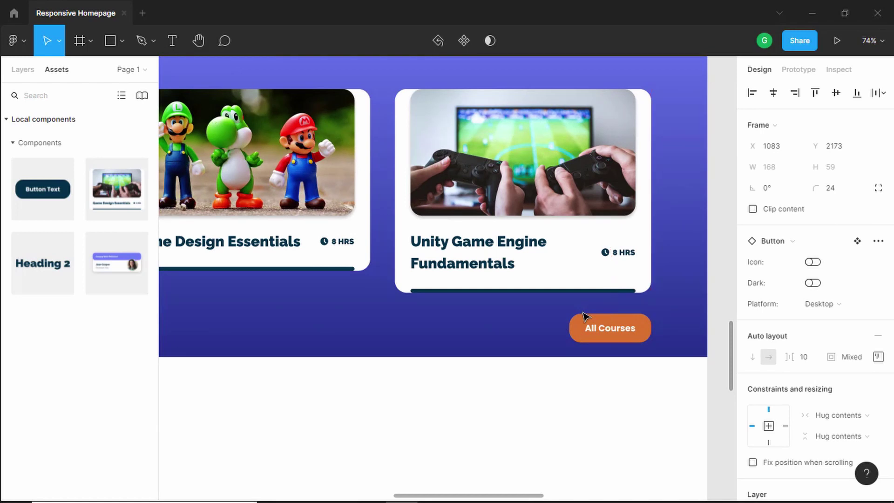
{"action": "key", "text": "Escape"}
{"action": "left_click_drag", "start_coordinate": [553, 363], "coordinate": [561, 375]}
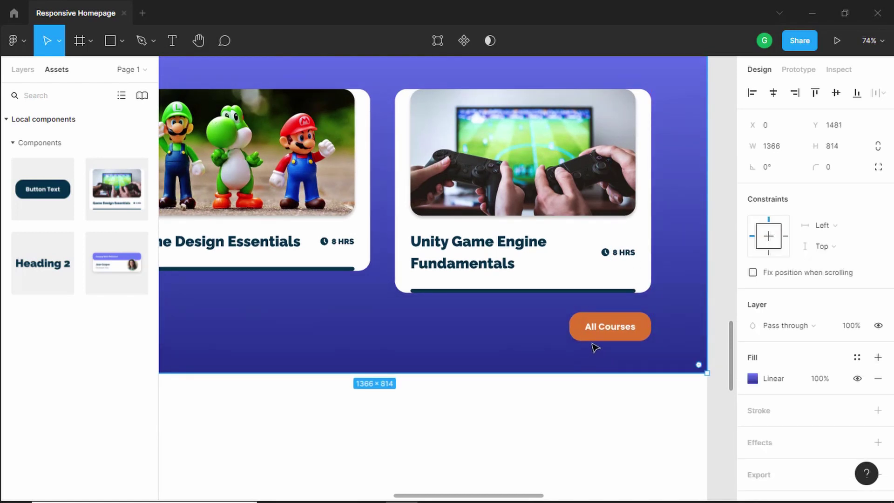
{"action": "key", "text": "alt"}
{"action": "scroll", "coordinate": [594, 346], "scroll_direction": "down", "scroll_amount": 5}
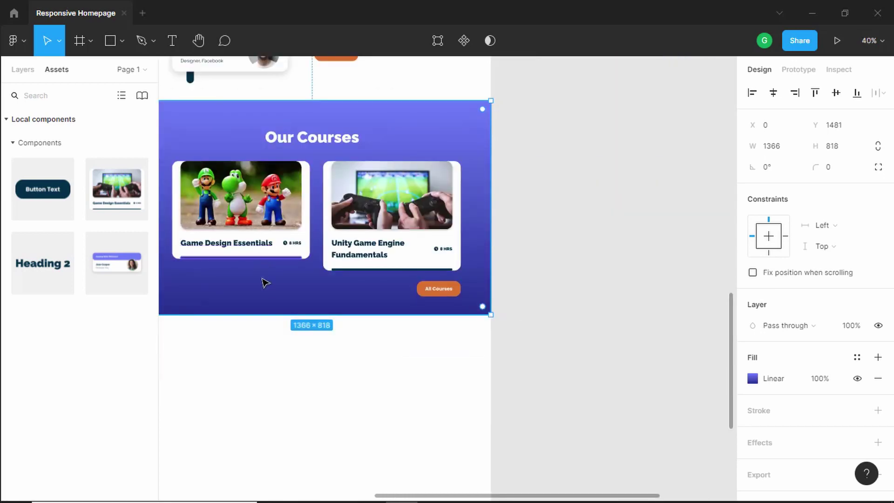
{"action": "scroll", "coordinate": [291, 299], "scroll_direction": "up", "scroll_amount": 1}
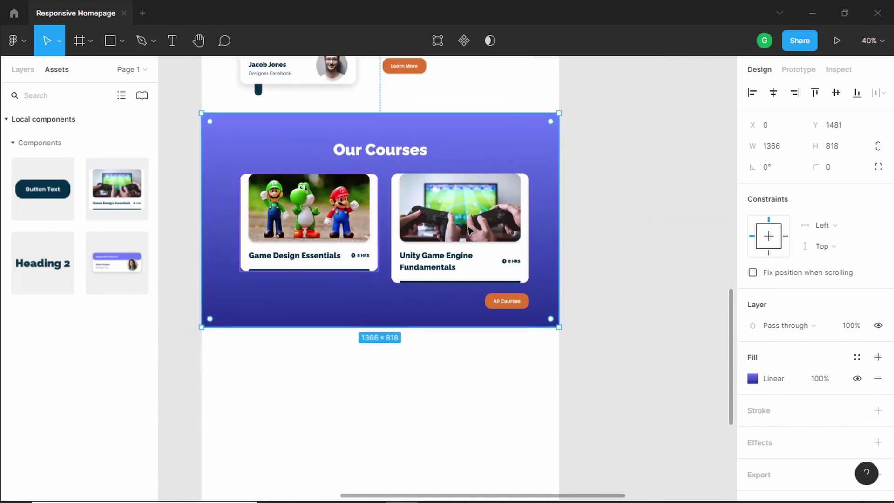
{"action": "scroll", "coordinate": [326, 284], "scroll_direction": "up", "scroll_amount": 3}
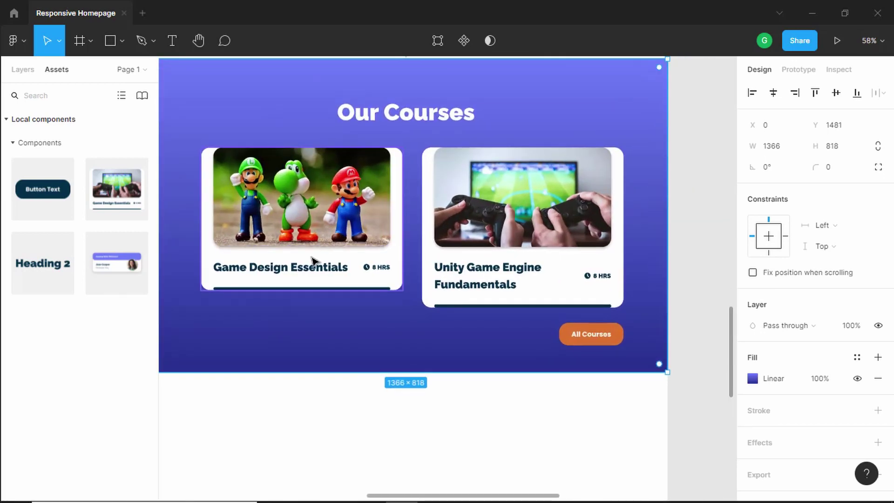
Add an empty second line to the Game Design Essentials title, making its box 374 × 90.
{"action": "double_click", "coordinate": [333, 267]}
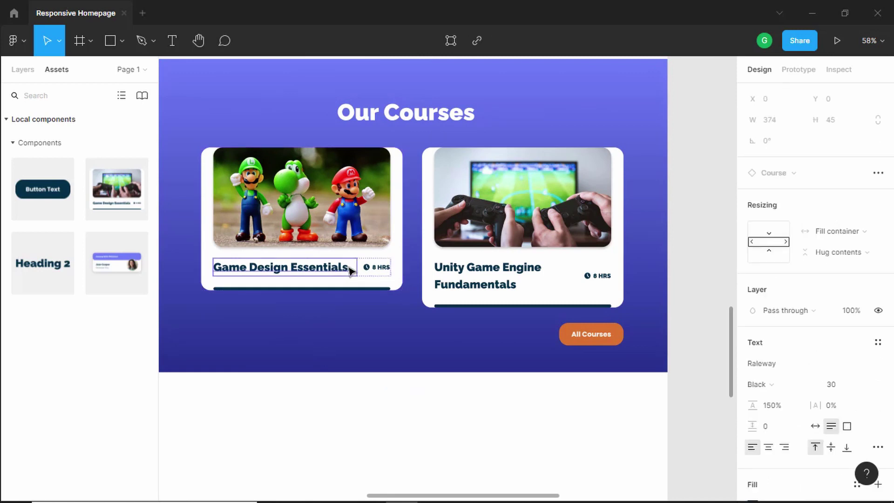
{"action": "double_click", "coordinate": [350, 270]}
{"action": "left_click", "coordinate": [350, 271]}
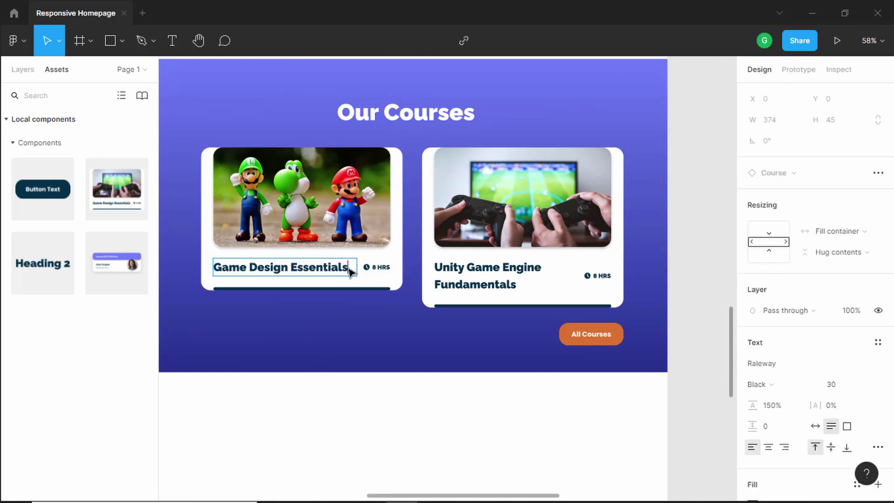
{"action": "key", "text": "Return"}
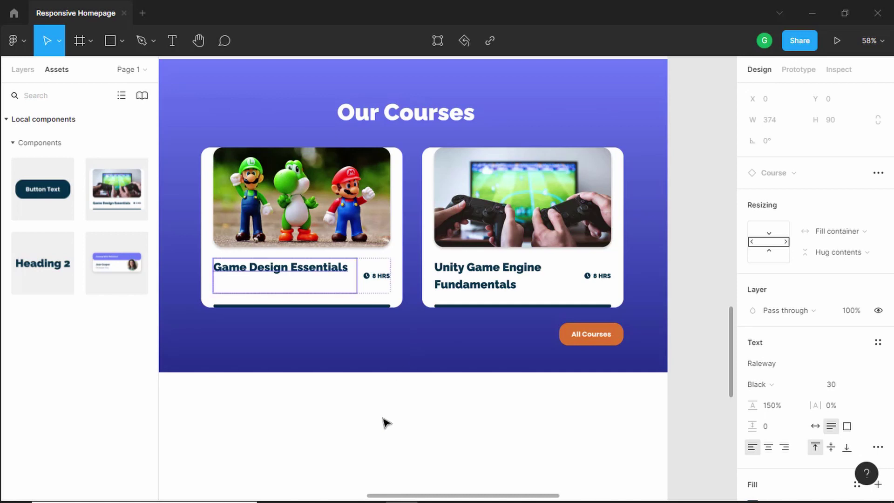
{"action": "key", "text": "Escape"}
{"action": "key", "text": "Escape"}
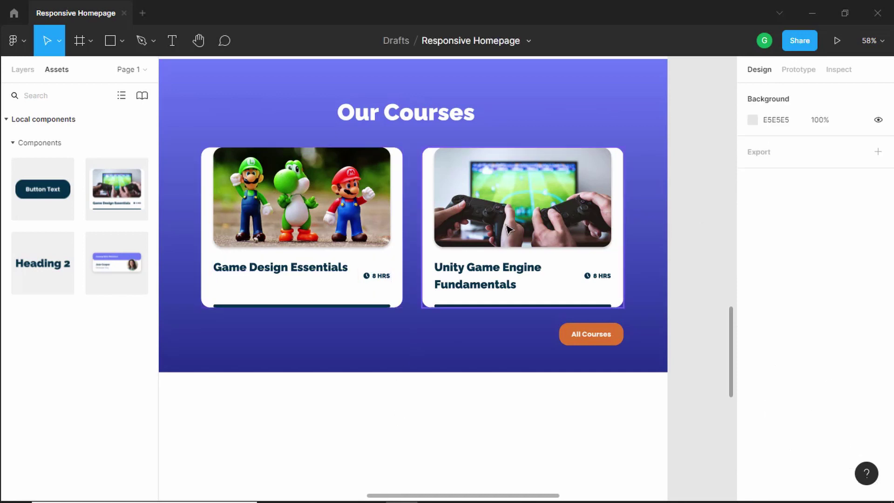
Marquee-select everything inside the courses section.
{"action": "scroll", "coordinate": [506, 229], "scroll_direction": "down", "scroll_amount": 3}
{"action": "scroll", "coordinate": [412, 159], "scroll_direction": "up", "scroll_amount": 2}
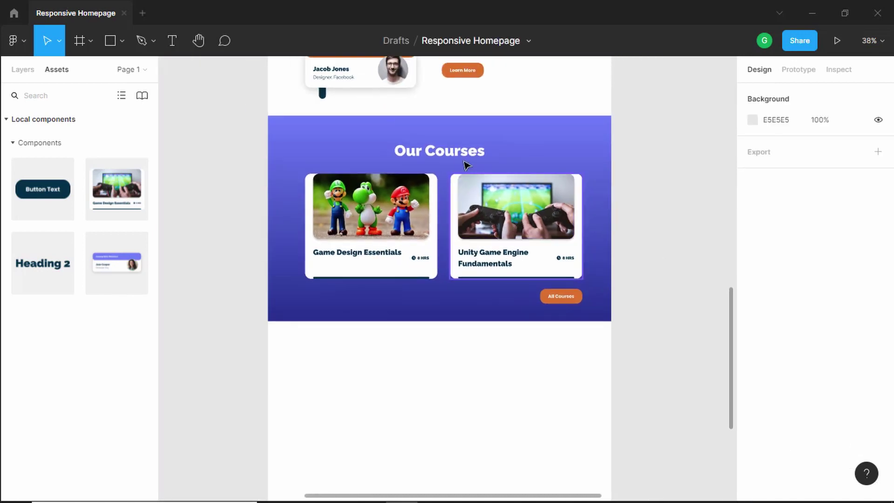
{"action": "scroll", "coordinate": [411, 158], "scroll_direction": "down", "scroll_amount": 3}
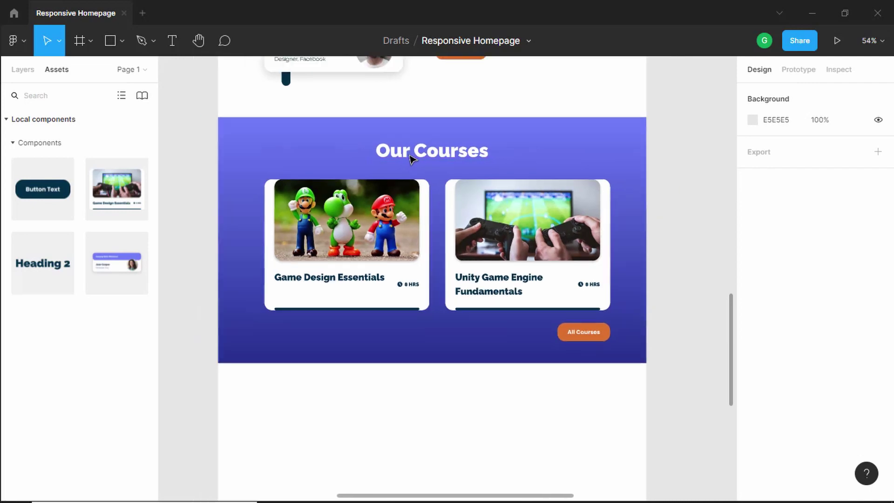
{"action": "left_click_drag", "start_coordinate": [529, 271], "coordinate": [572, 296]}
{"action": "scroll", "coordinate": [314, 163], "scroll_direction": "up", "scroll_amount": 5}
Group the selected courses band, cards and All Courses button.
{"action": "scroll", "coordinate": [314, 164], "scroll_direction": "down", "scroll_amount": 4}
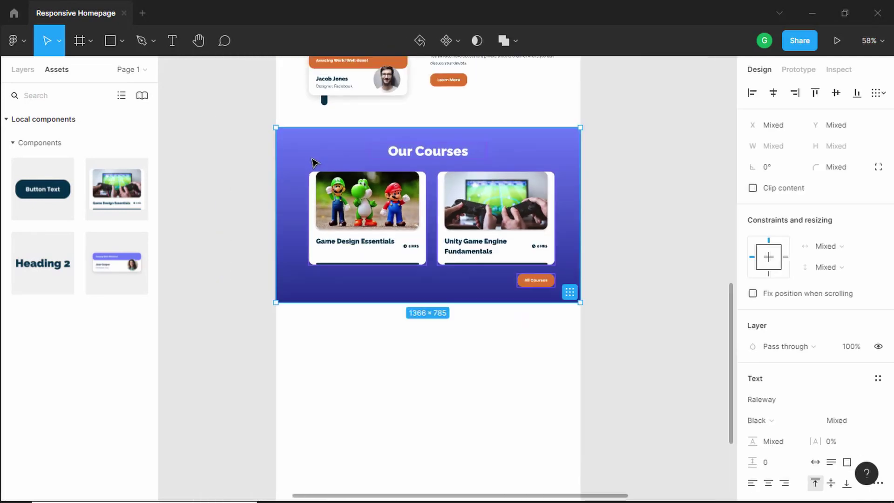
{"action": "right_click", "coordinate": [325, 154]}
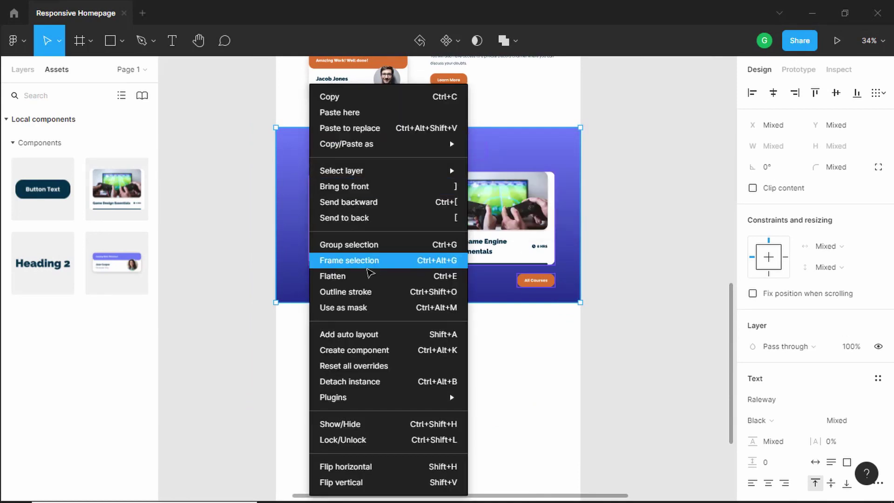
{"action": "left_click", "coordinate": [367, 242]}
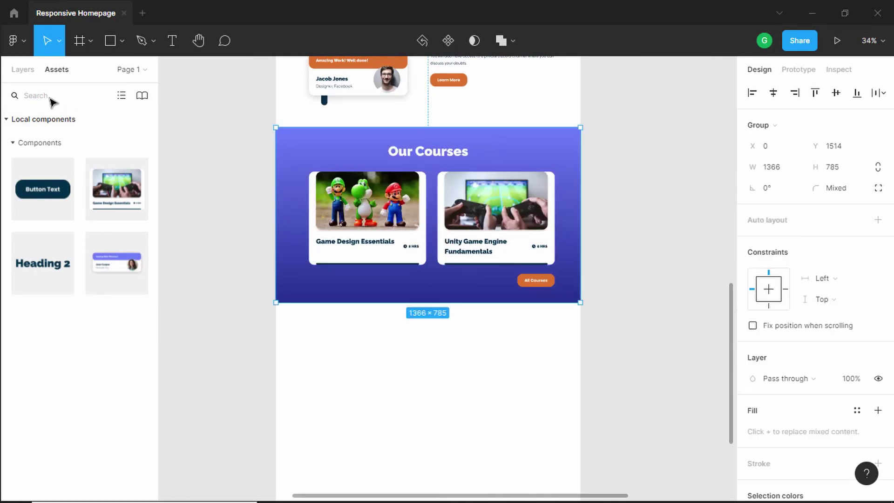
Rename the new group layer from Group 2 to 'Courses Section'.
{"action": "left_click", "coordinate": [23, 70]}
{"action": "double_click", "coordinate": [51, 115]}
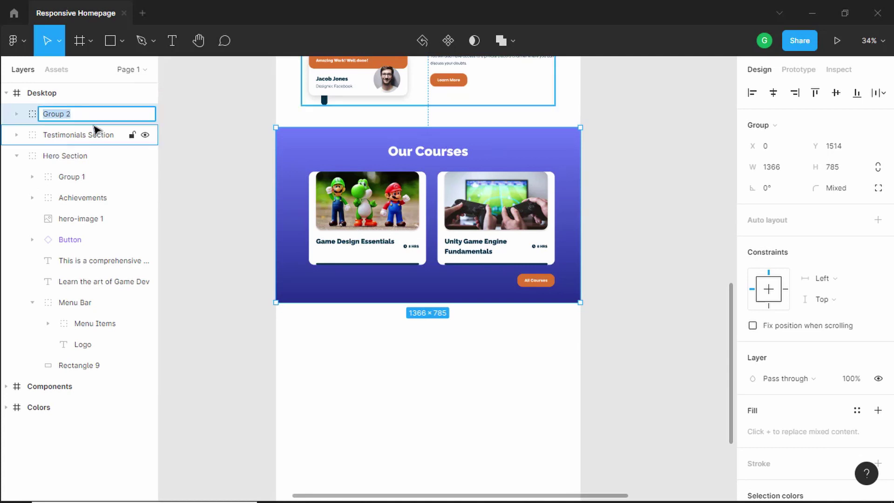
{"action": "type", "text": "Courses Section"}
{"action": "key", "text": "Return"}
{"action": "key", "text": "Escape"}
{"action": "scroll", "coordinate": [490, 247], "scroll_direction": "up", "scroll_amount": 3}
{"action": "scroll", "coordinate": [491, 247], "scroll_direction": "down", "scroll_amount": 4}
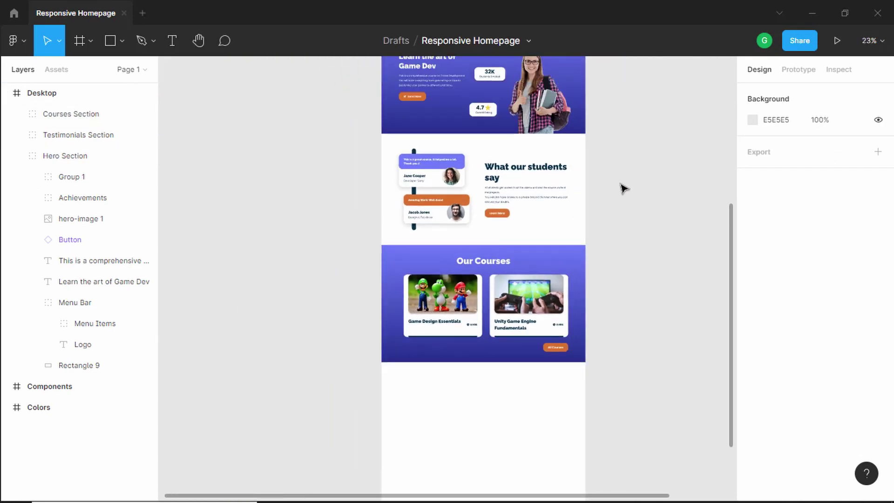
{"action": "left_click_drag", "start_coordinate": [624, 189], "coordinate": [620, 233]}
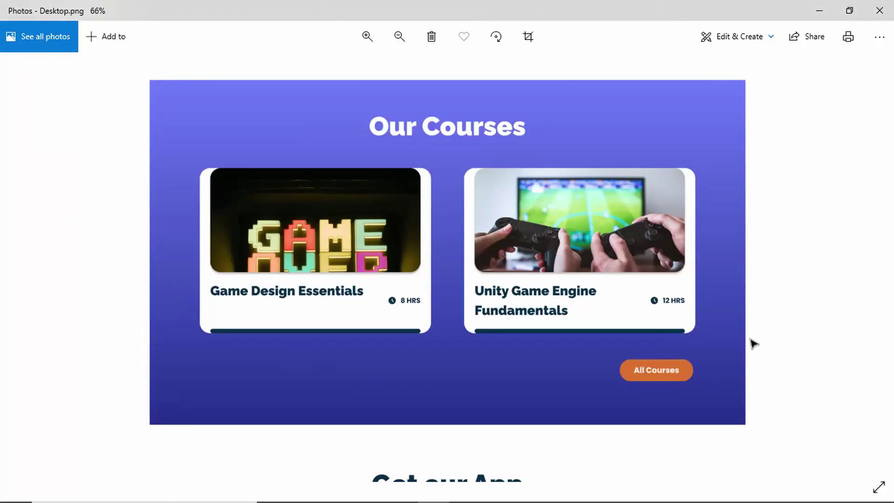
{"action": "scroll", "coordinate": [770, 357], "scroll_direction": "down", "scroll_amount": 2}
{"action": "scroll", "coordinate": [770, 357], "scroll_direction": "down", "scroll_amount": 2}
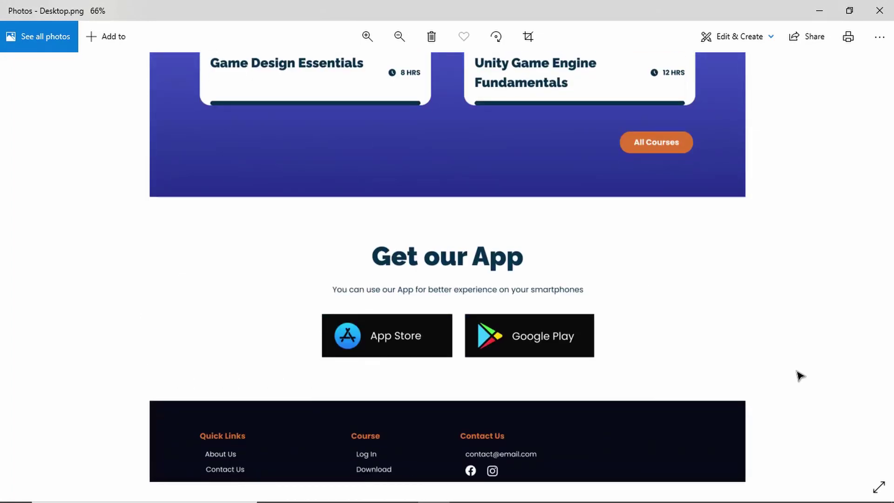
{"action": "scroll", "coordinate": [780, 344], "scroll_direction": "down", "scroll_amount": 2}
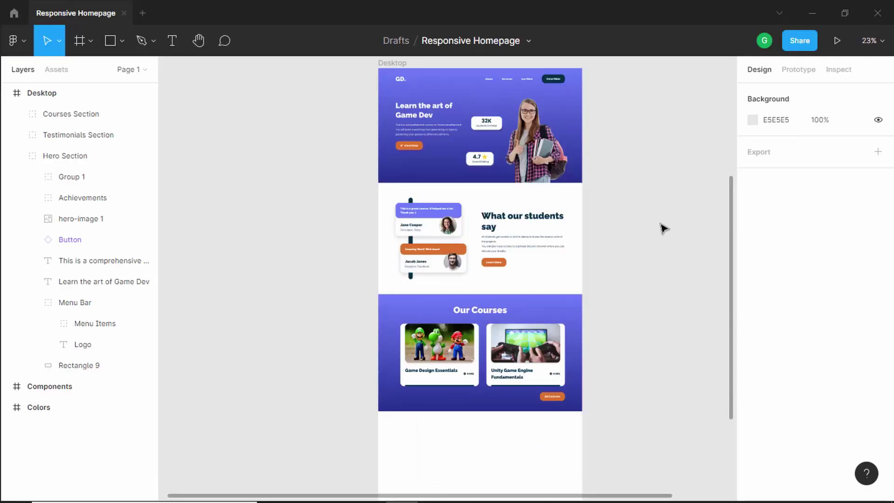